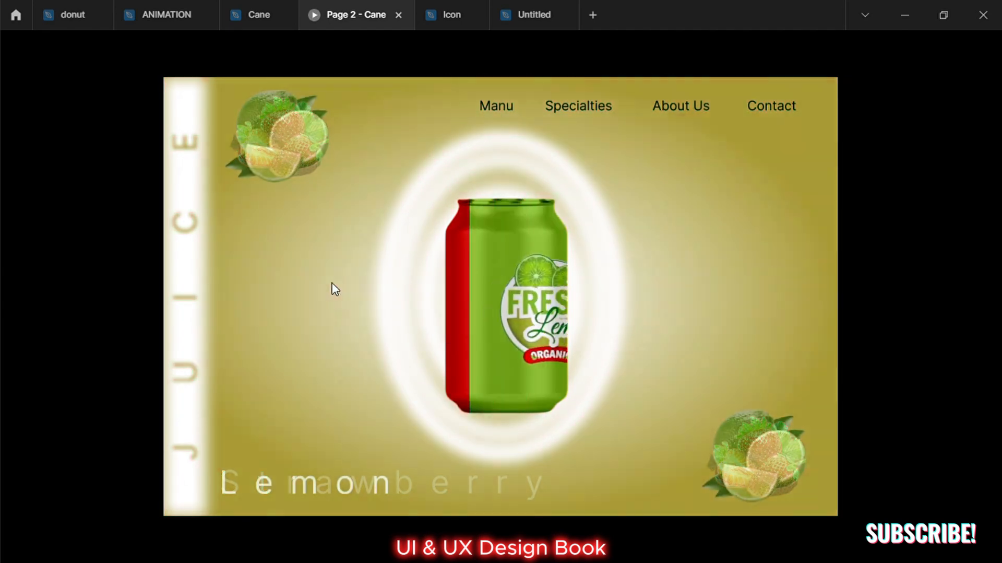
# Swipe through the juice can prototype preview to view the transitions between flavours.
pyautogui.moveTo(690, 292); pyautogui.dragTo(384, 297)
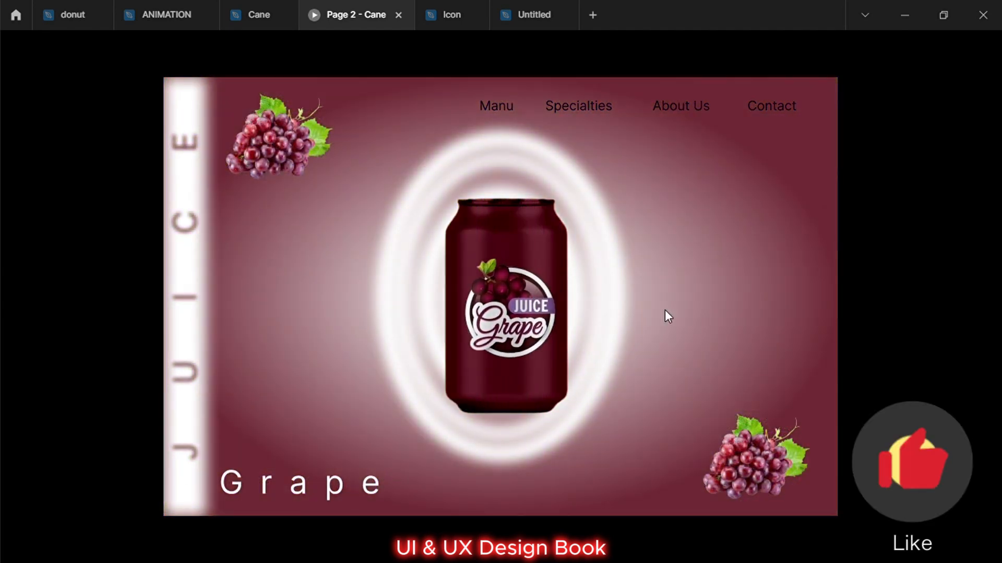
pyautogui.moveTo(666, 315); pyautogui.dragTo(295, 308)
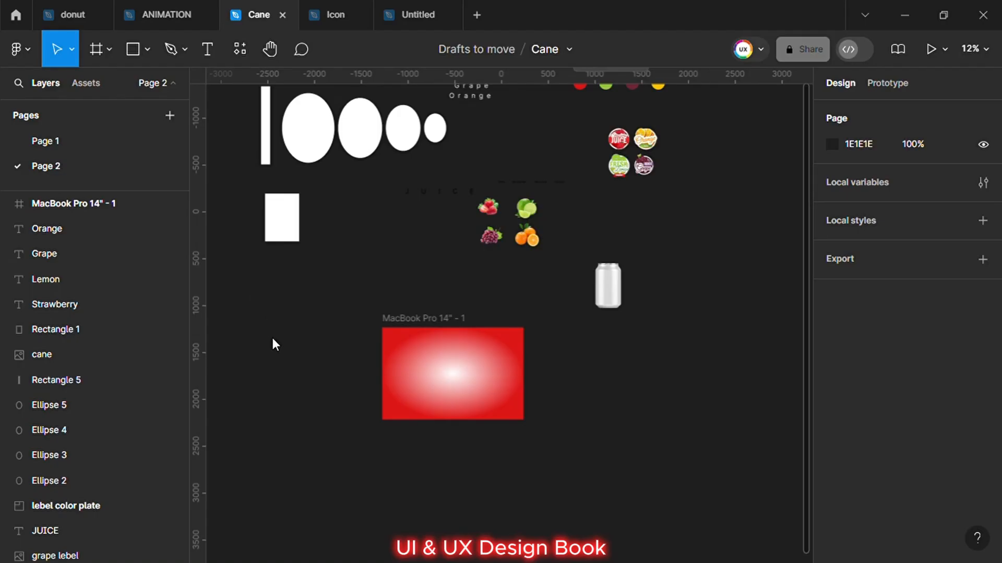
# Move the 365 × 510 white rectangle above the can and duplicate it into a row of four.
pyautogui.click(287, 222)
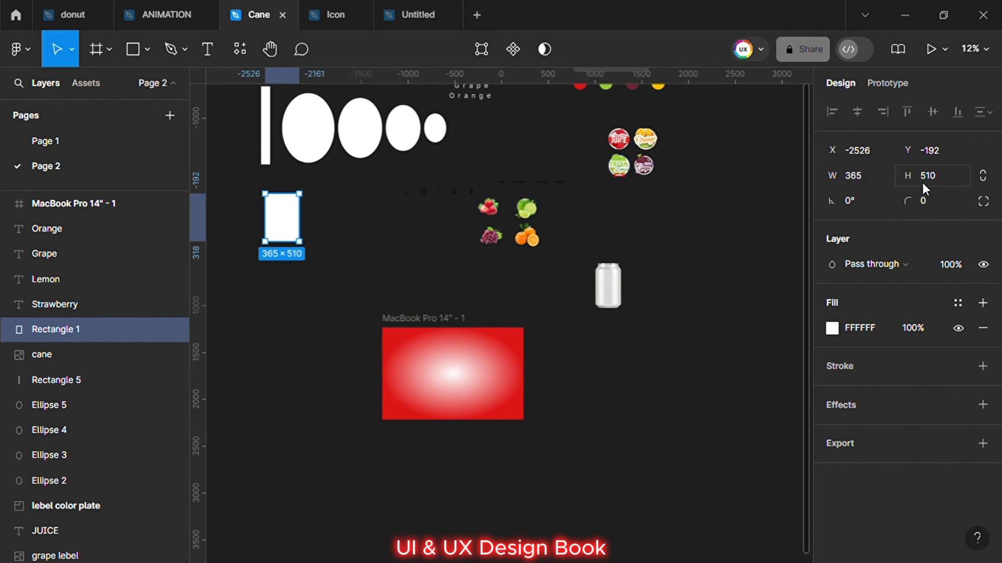
pyautogui.moveTo(281, 224); pyautogui.dragTo(659, 244)
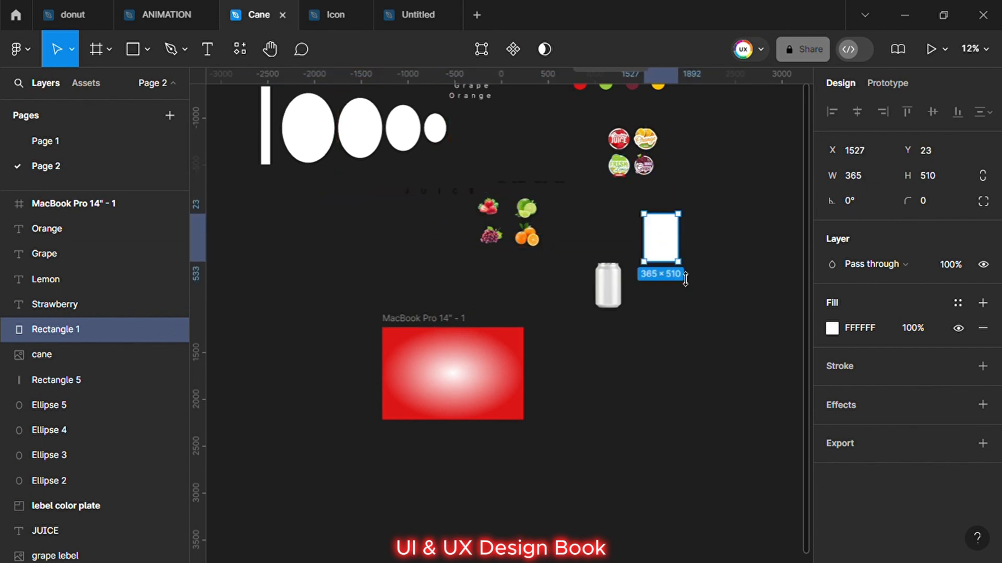
pyautogui.scroll(5, 709, 300)
pyautogui.scroll(5, 711, 300)
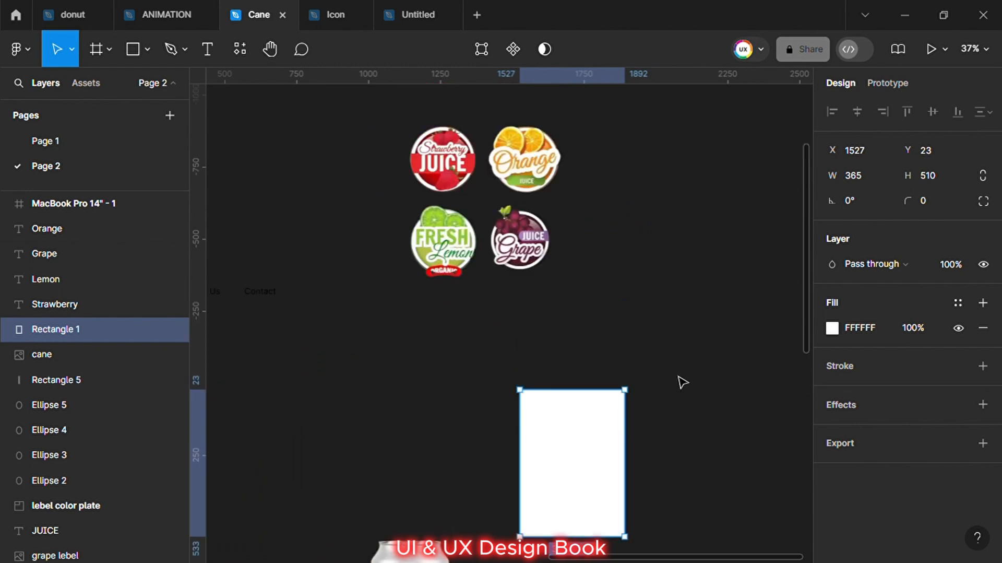
pyautogui.moveTo(544, 424); pyautogui.dragTo(517, 415)
pyautogui.moveTo(443, 388); pyautogui.dragTo(790, 402)
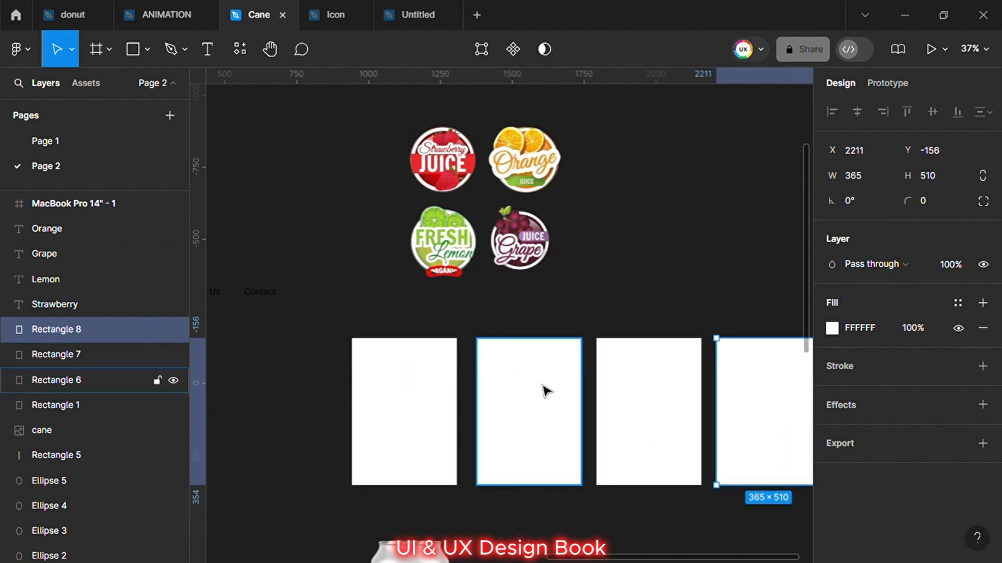
pyautogui.click(625, 311)
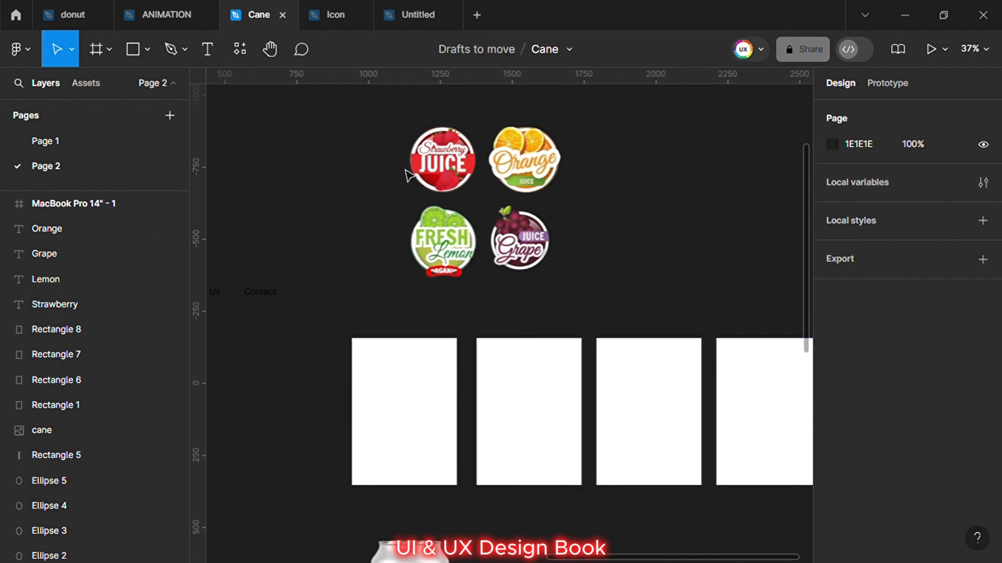
# Place the strawberry label on the first white rectangle and bring it to the front.
pyautogui.moveTo(453, 174); pyautogui.dragTo(414, 405)
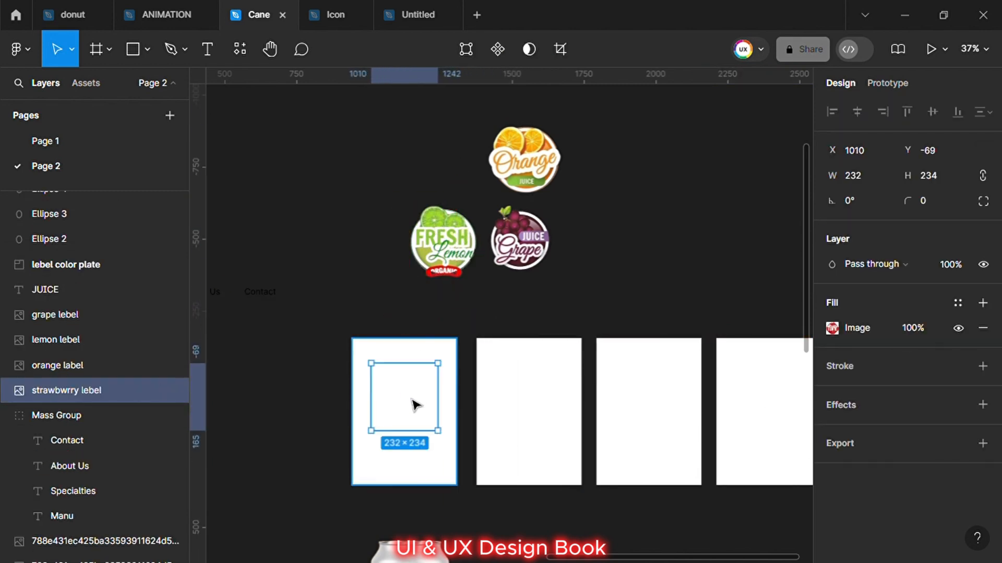
pyautogui.rightClick(414, 405)
pyautogui.click(446, 198)
pyautogui.rightClick(429, 402)
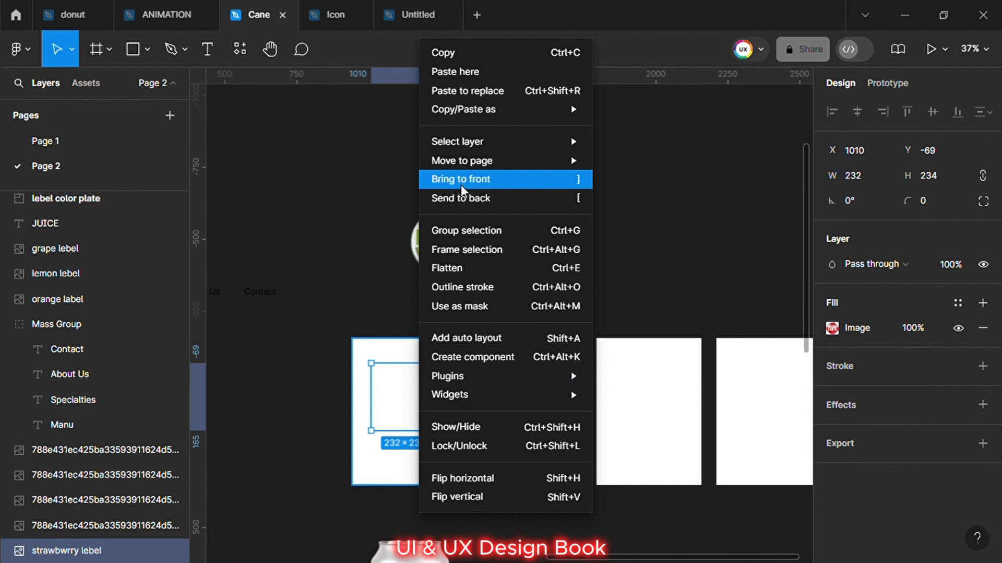
pyautogui.click(461, 179)
pyautogui.moveTo(412, 407); pyautogui.dragTo(421, 420)
pyautogui.click(514, 324)
pyautogui.scroll(-5, 514, 323)
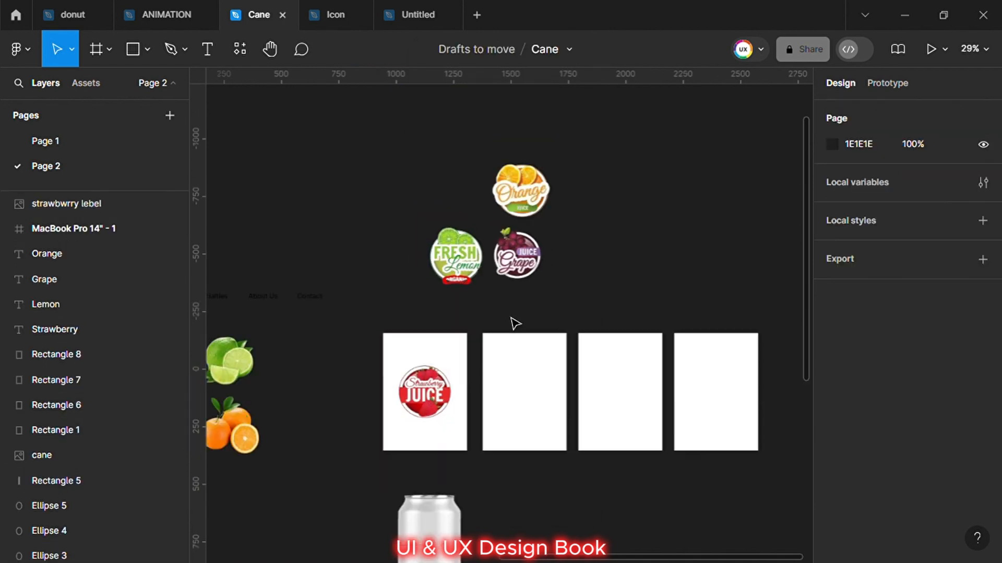
# Fill the first rectangle with red DD1617 and the second with green, both sampled from the label color palette.
pyautogui.click(470, 367)
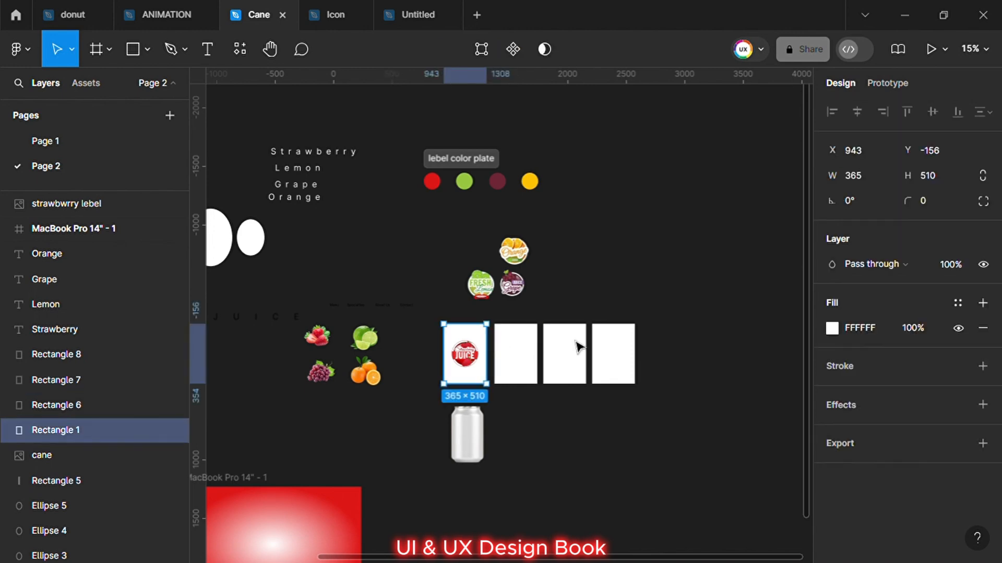
pyautogui.click(833, 328)
pyautogui.click(647, 375)
pyautogui.click(432, 181)
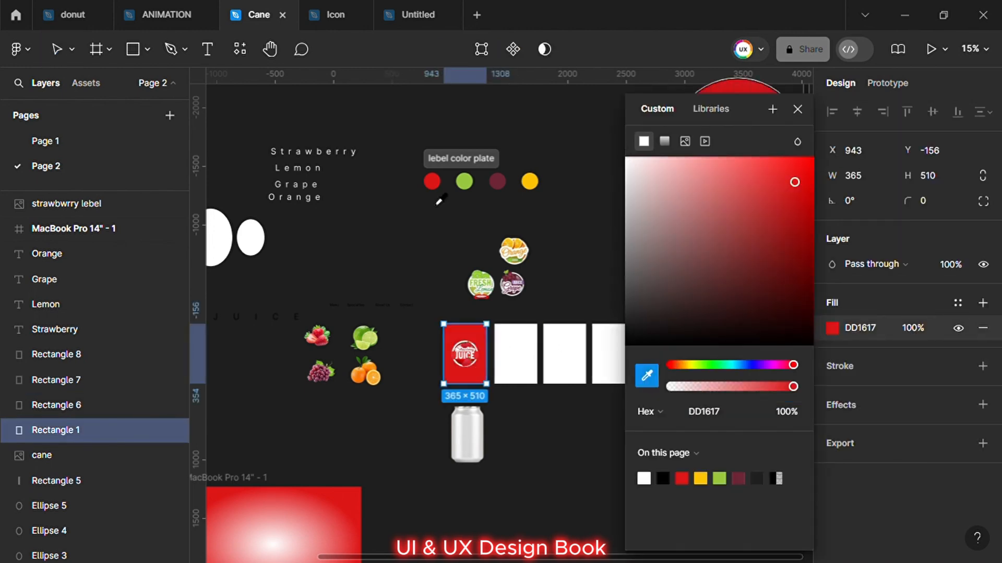
pyautogui.click(525, 356)
pyautogui.click(832, 327)
pyautogui.click(647, 374)
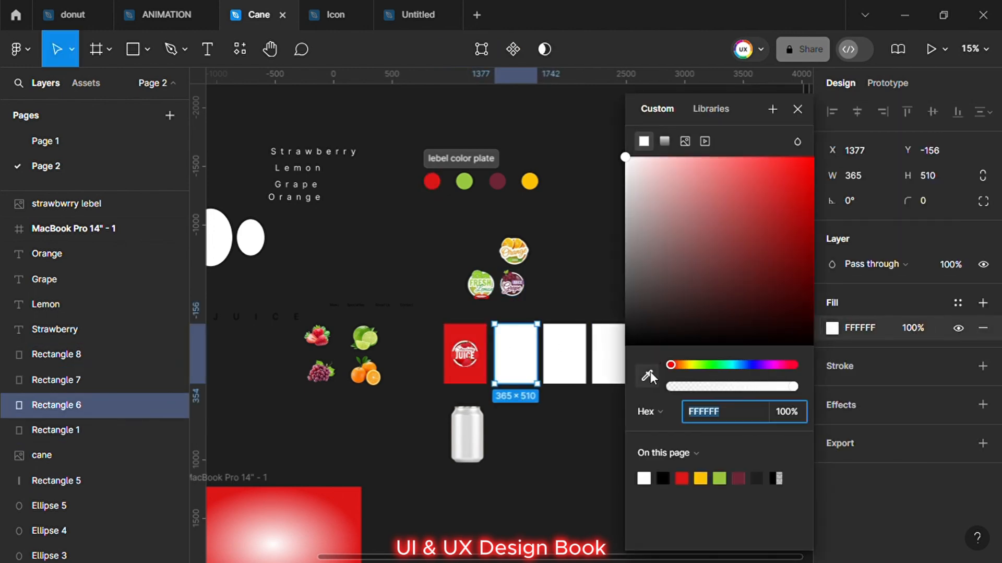
pyautogui.click(464, 183)
# Fill the third rectangle with the palette's maroon, 6D2536.
pyautogui.click(565, 353)
pyautogui.click(832, 328)
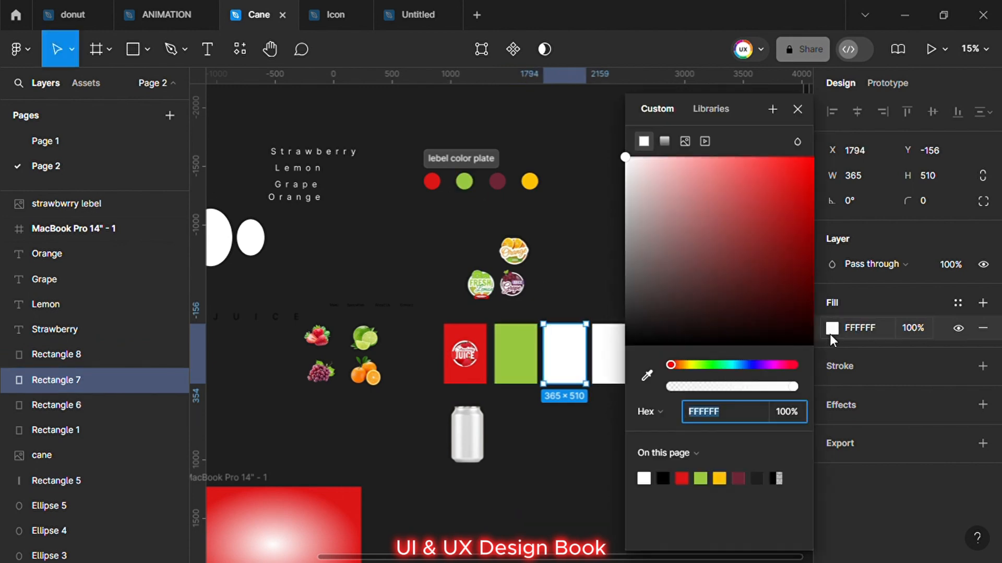
pyautogui.click(650, 375)
pyautogui.click(497, 181)
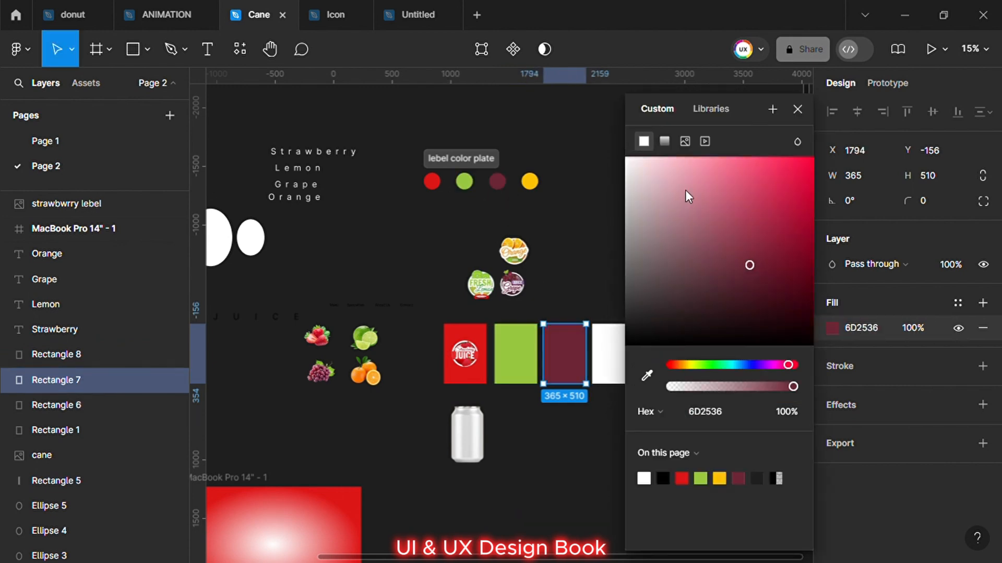
pyautogui.click(797, 109)
# Fill the fourth rectangle with the palette's yellow, FBC205, and line it up with the other three.
pyautogui.click(632, 355)
pyautogui.click(832, 328)
pyautogui.click(647, 375)
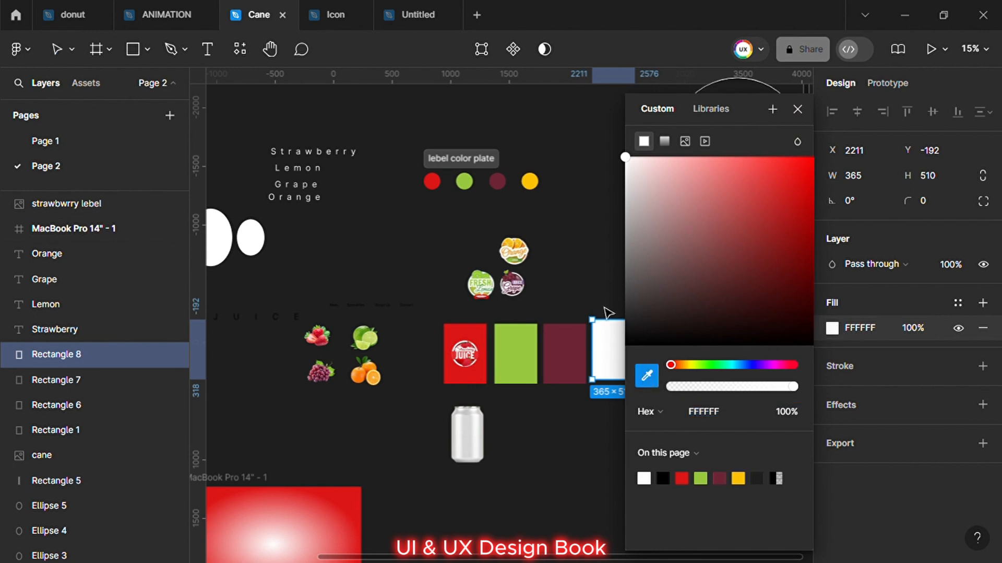
pyautogui.click(529, 181)
pyautogui.click(797, 109)
pyautogui.click(646, 317)
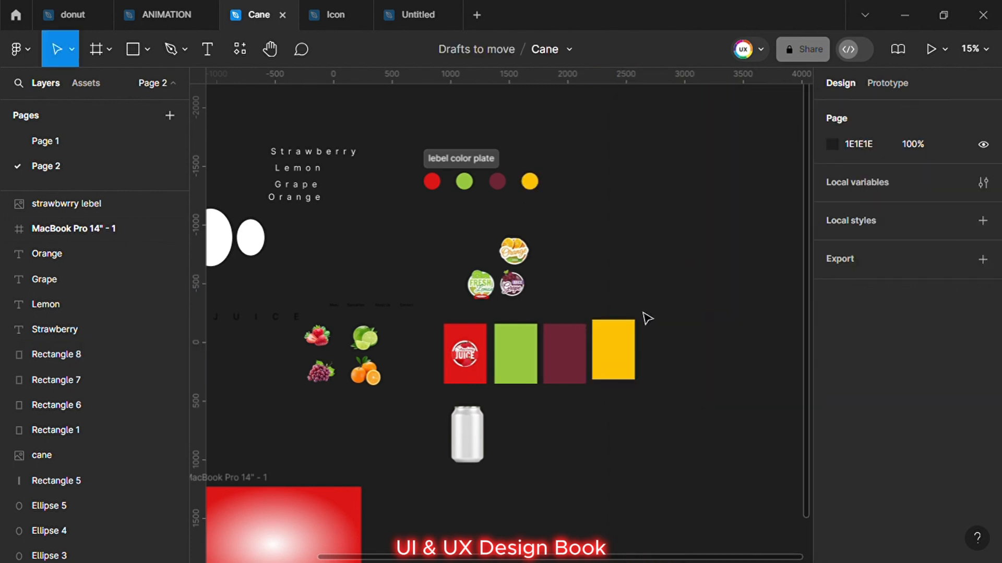
pyautogui.moveTo(614, 350); pyautogui.dragTo(616, 355)
pyautogui.click(655, 357)
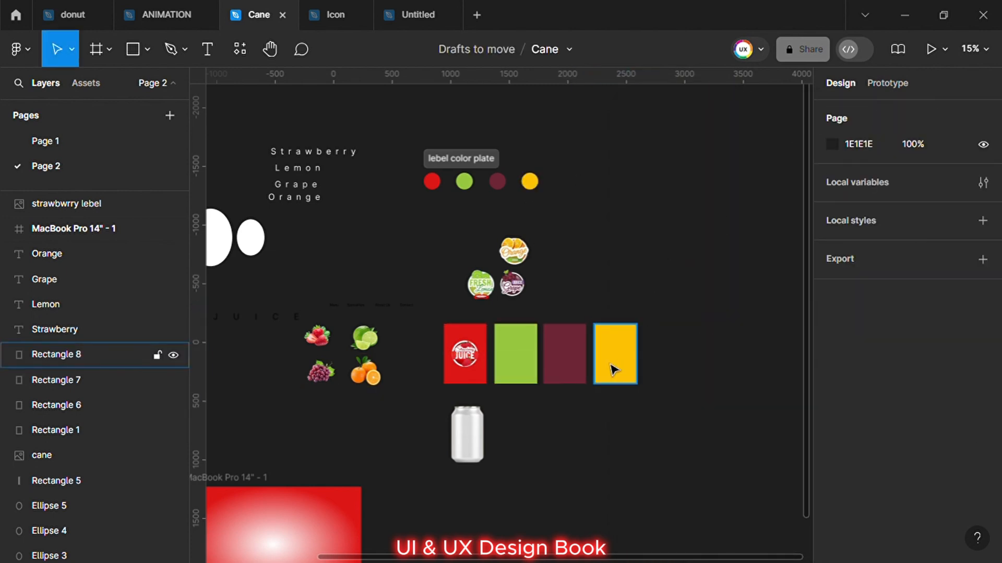
# Place the lemon label on the green rectangle and the grape label on the maroon one, bringing both to the front.
pyautogui.scroll(5, 601, 382)
pyautogui.moveTo(312, 159); pyautogui.dragTo(409, 326)
pyautogui.rightClick(398, 329)
pyautogui.click(434, 180)
pyautogui.scroll(2, 384, 194)
pyautogui.moveTo(388, 232); pyautogui.dragTo(528, 398)
pyautogui.rightClick(528, 398)
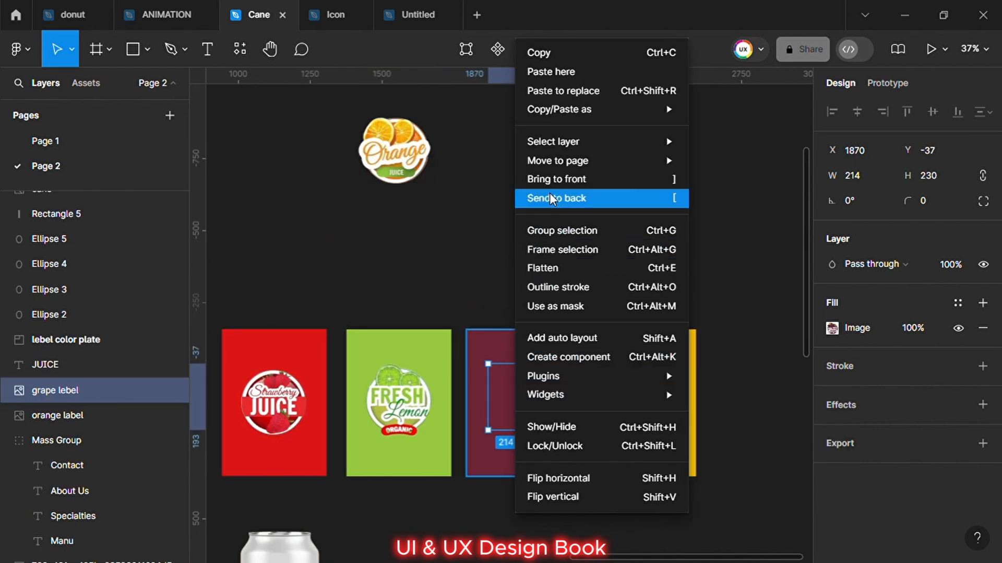
pyautogui.click(550, 194)
# Place the orange label on the yellow rectangle and bring it to the front.
pyautogui.doubleClick(424, 184)
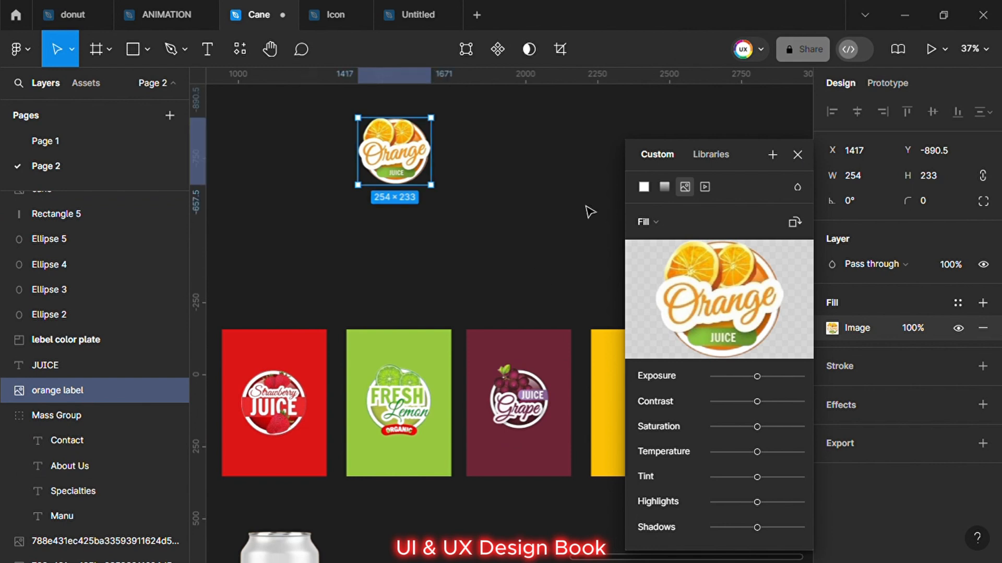
pyautogui.click(797, 154)
pyautogui.moveTo(411, 156); pyautogui.dragTo(659, 405)
pyautogui.rightClick(658, 405)
pyautogui.click(689, 183)
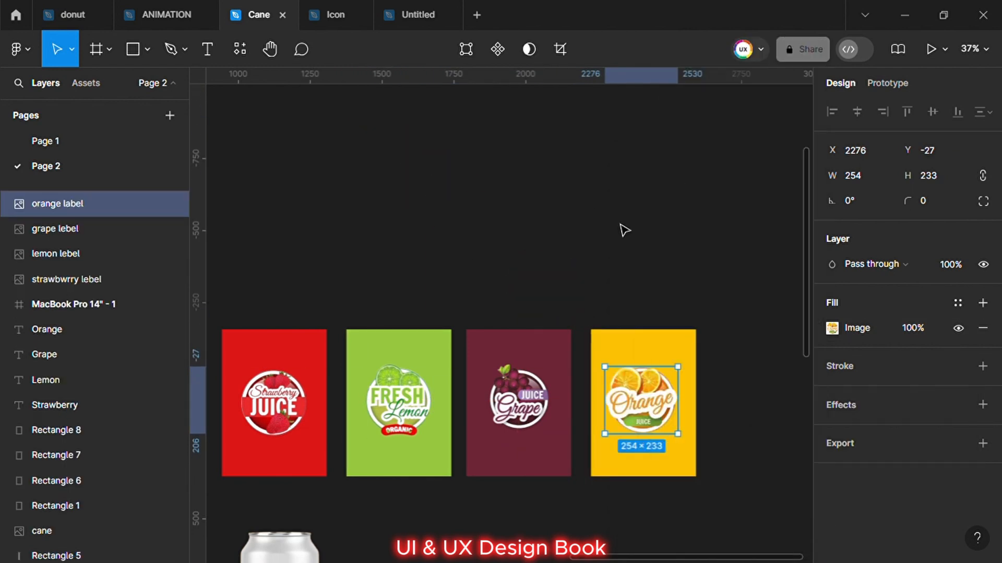
pyautogui.press('Escape')
# Center the orange label horizontally and vertically on the yellow rectangle.
pyautogui.moveTo(583, 296); pyautogui.dragTo(710, 511)
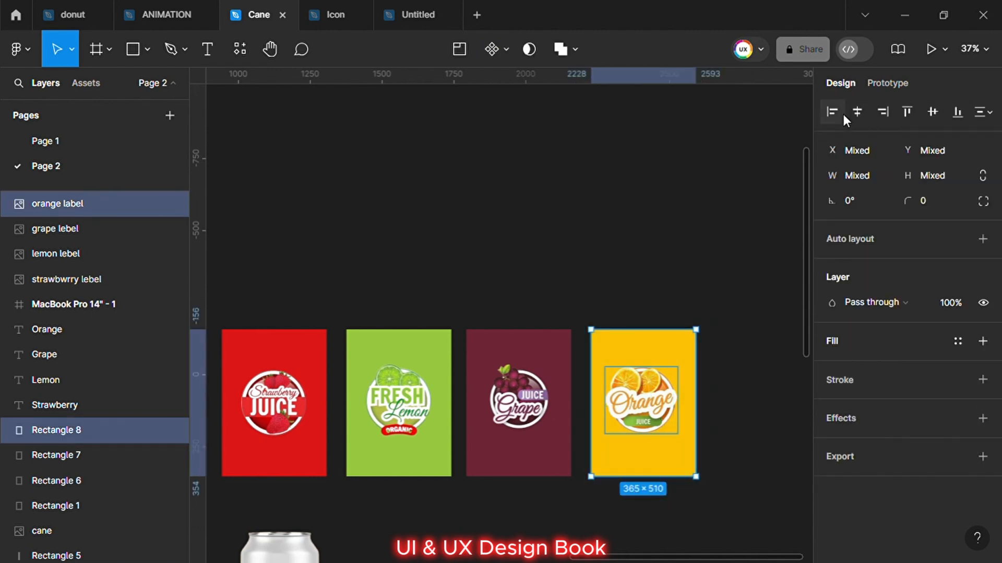
pyautogui.click(857, 112)
pyautogui.click(939, 114)
# Align the grape, lemon and strawberry labels to the centers of their colored rectangles.
pyautogui.moveTo(459, 311); pyautogui.dragTo(570, 510)
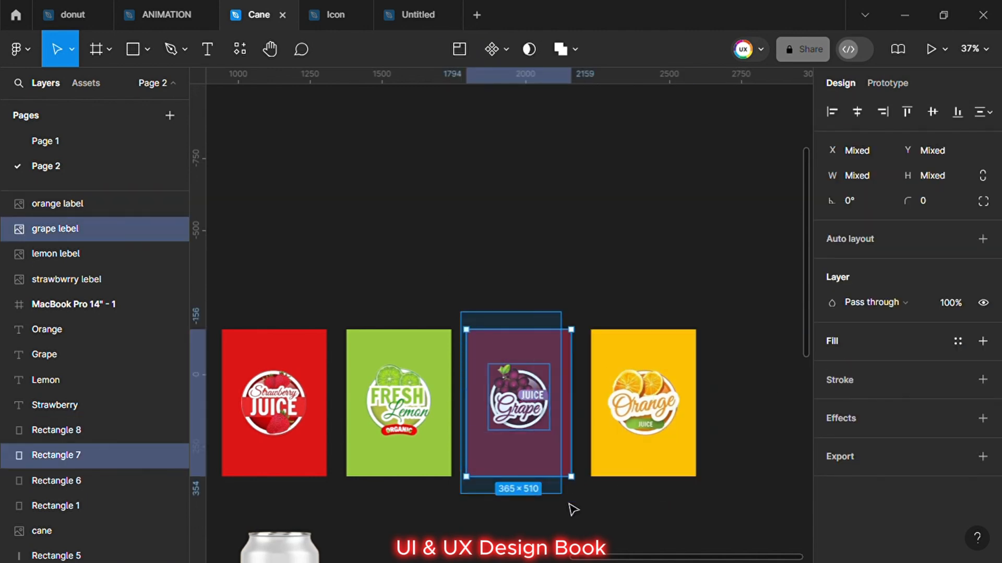
pyautogui.click(933, 113)
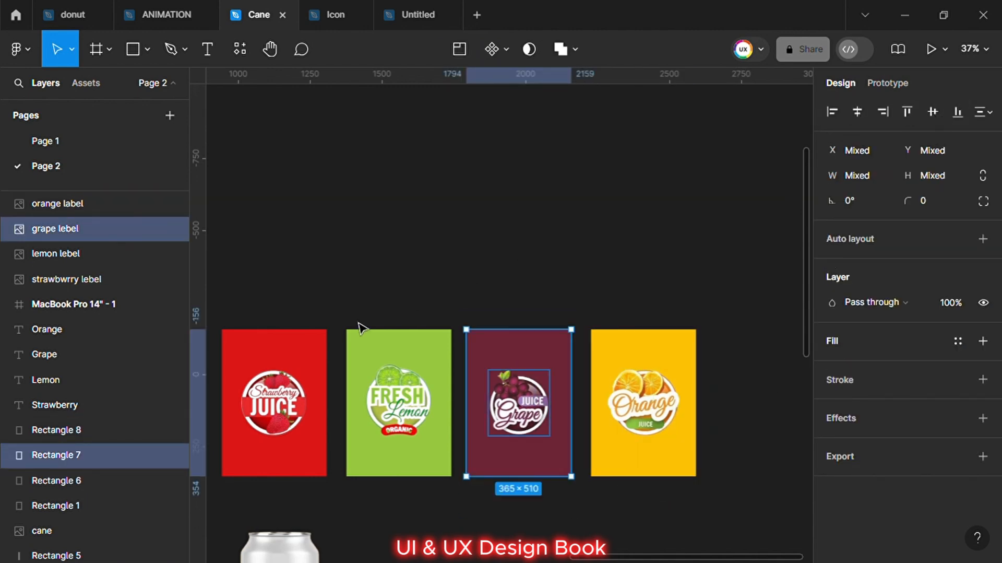
pyautogui.moveTo(340, 315); pyautogui.dragTo(468, 502)
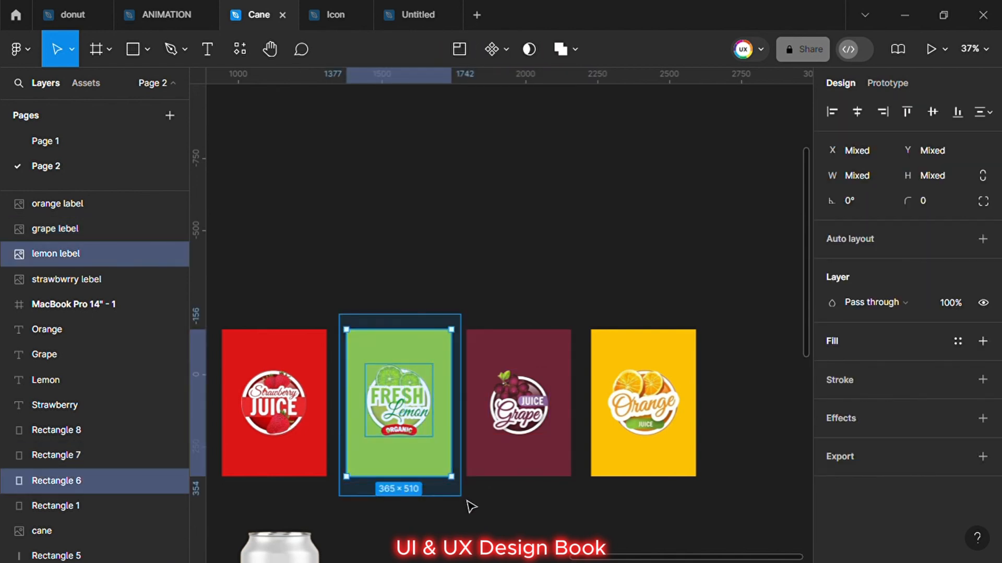
pyautogui.click(933, 112)
pyautogui.click(277, 307)
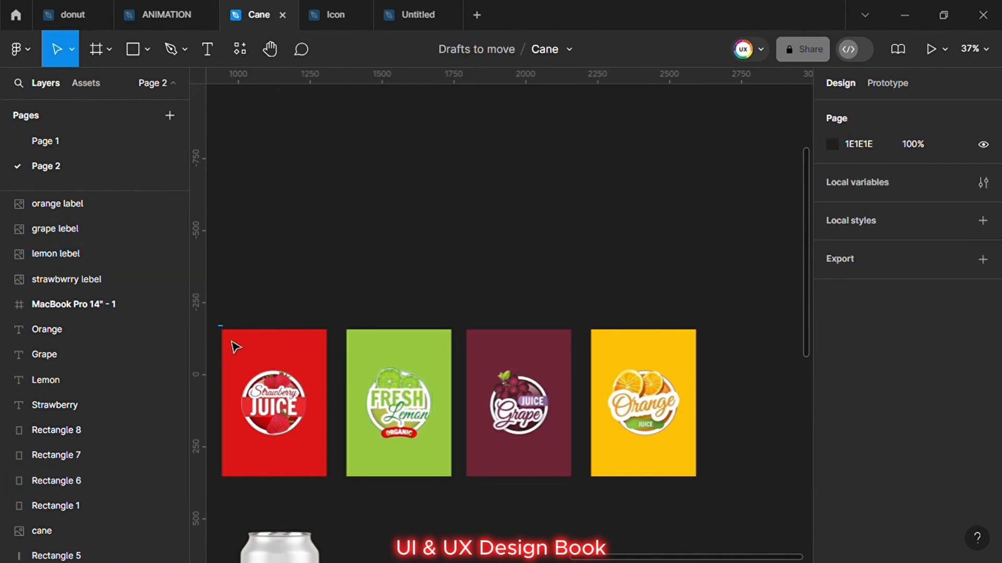
pyautogui.moveTo(216, 324); pyautogui.dragTo(336, 496)
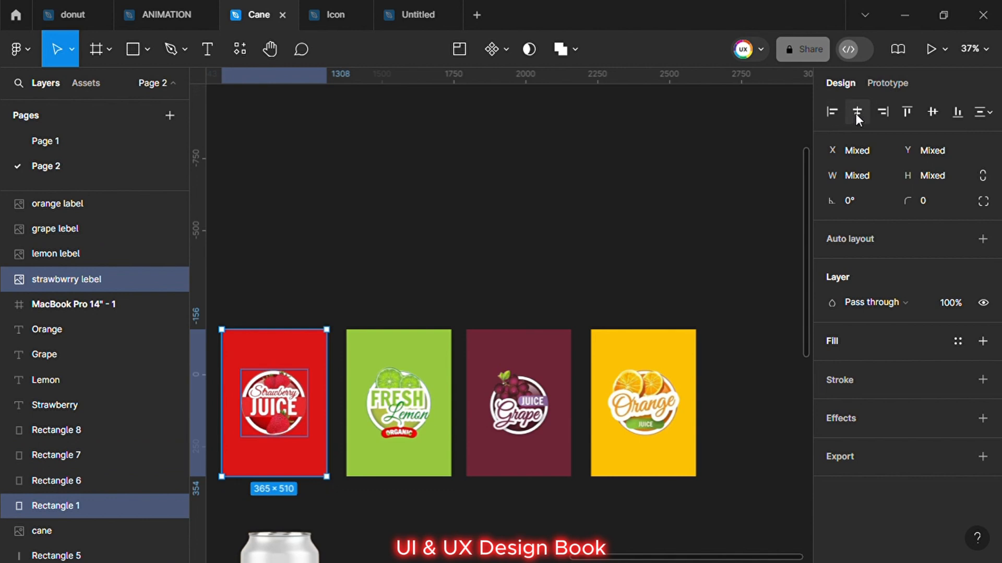
# Group the strawberry label with its red rectangle and the lemon label with its green rectangle.
pyautogui.moveTo(233, 234); pyautogui.dragTo(359, 376)
pyautogui.scroll(-1, 552, 203)
pyautogui.rightClick(345, 296)
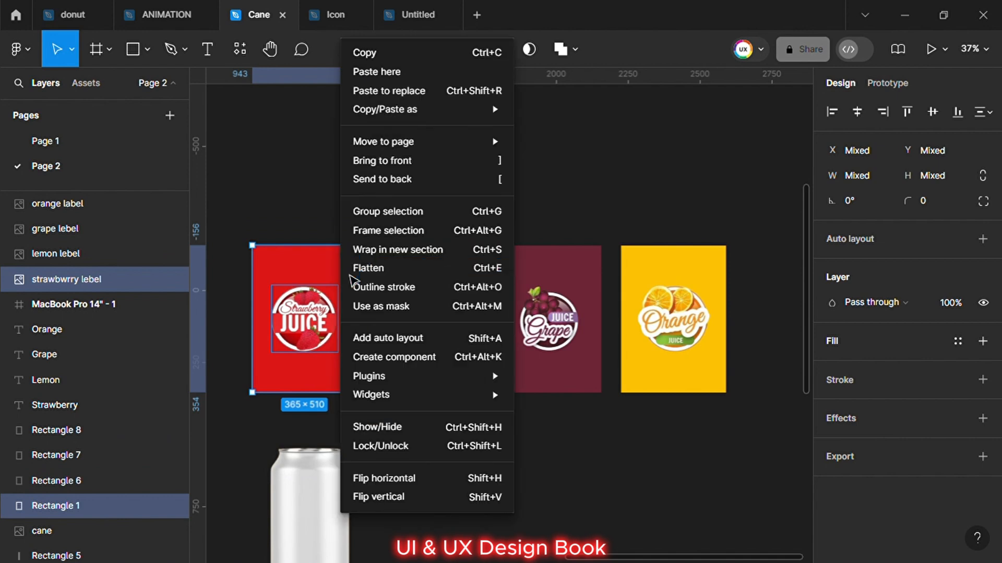
pyautogui.click(391, 210)
pyautogui.moveTo(375, 229); pyautogui.dragTo(481, 400)
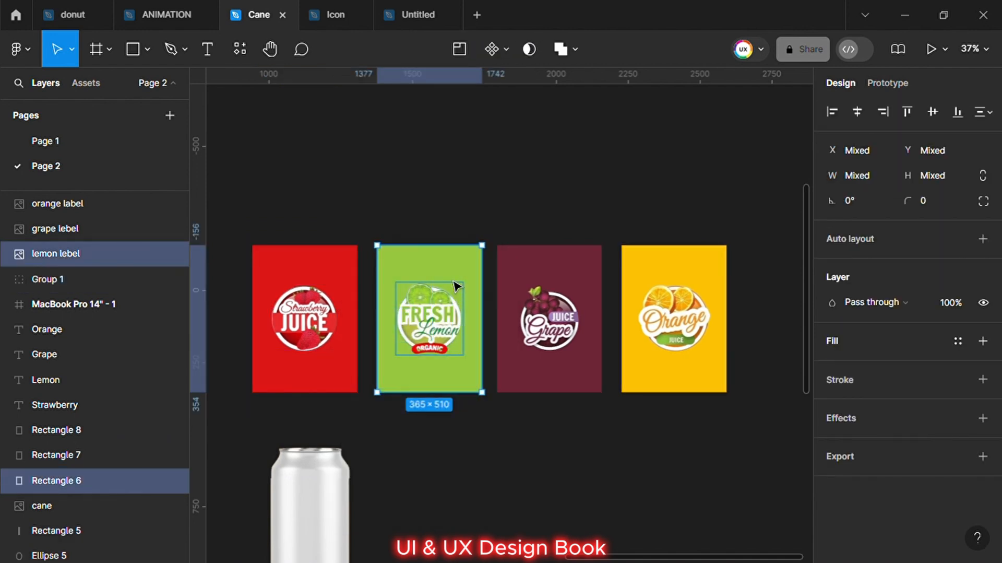
pyautogui.rightClick(455, 286)
pyautogui.click(469, 211)
# Group the grape label with its maroon rectangle and the orange label with its yellow rectangle.
pyautogui.moveTo(486, 219); pyautogui.dragTo(573, 357)
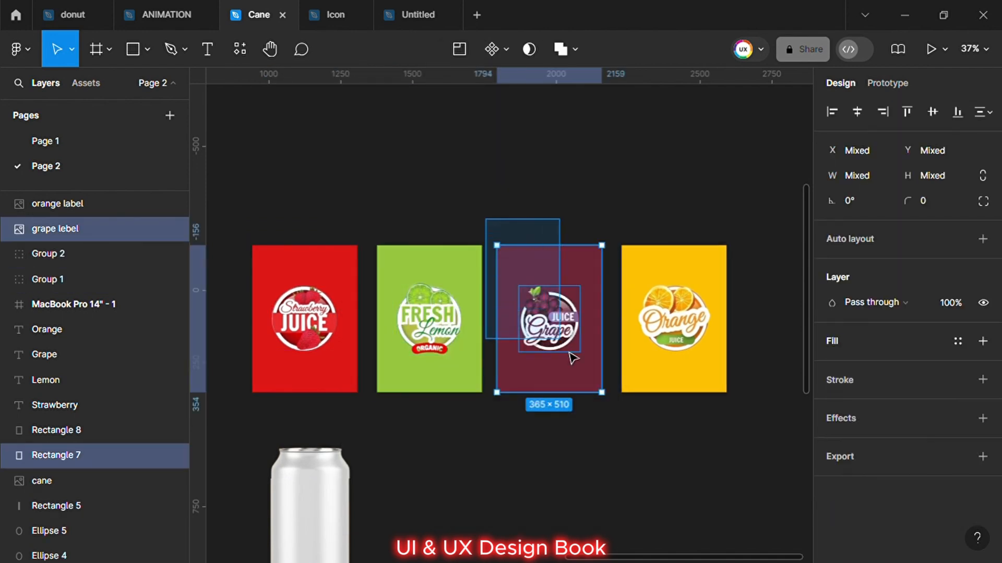
pyautogui.rightClick(560, 302)
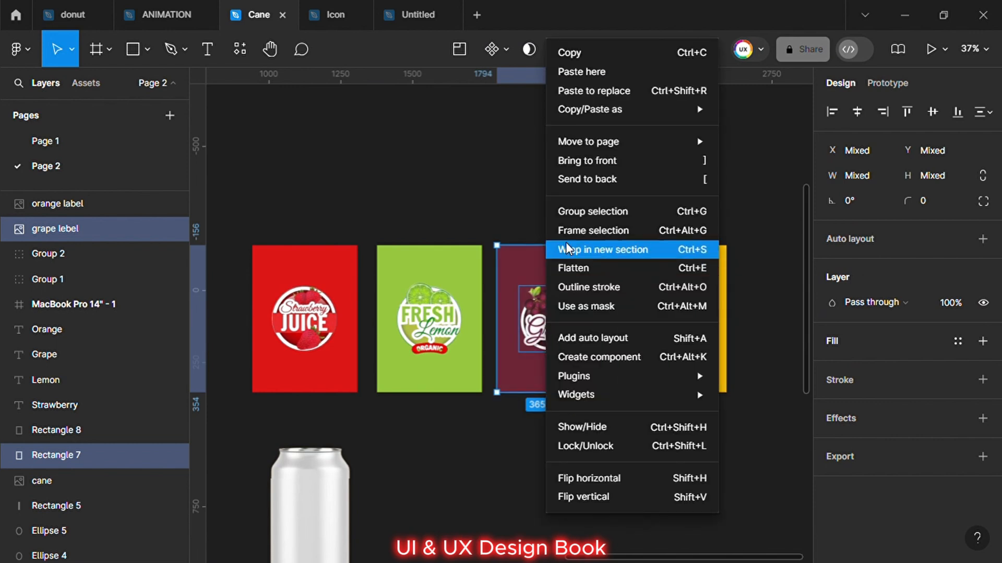
pyautogui.click(562, 211)
pyautogui.click(605, 221)
pyautogui.moveTo(615, 231); pyautogui.dragTo(756, 443)
pyautogui.rightClick(678, 313)
pyautogui.click(701, 211)
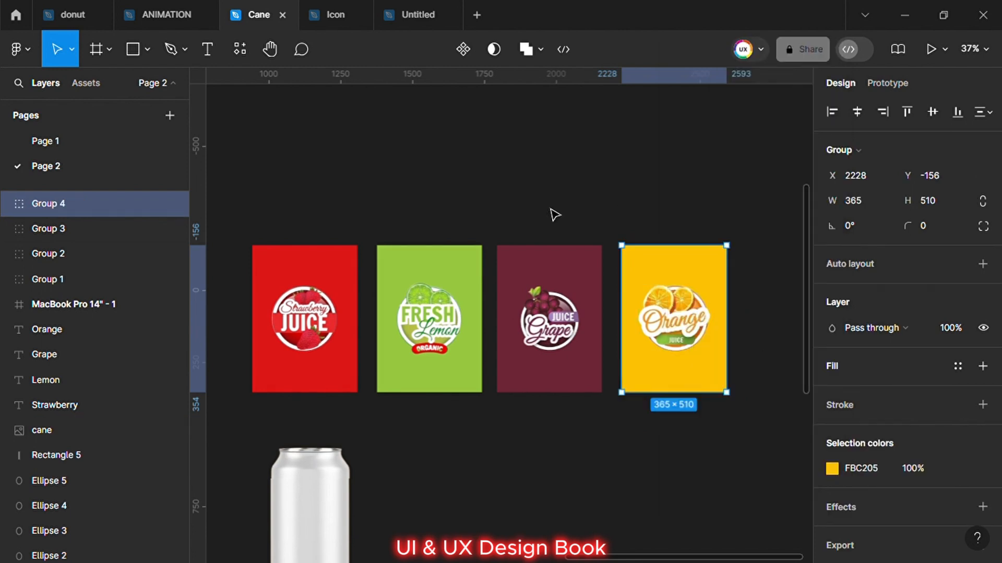
# Rename the red strawberry group as "strawberry lebel".
pyautogui.click(48, 279)
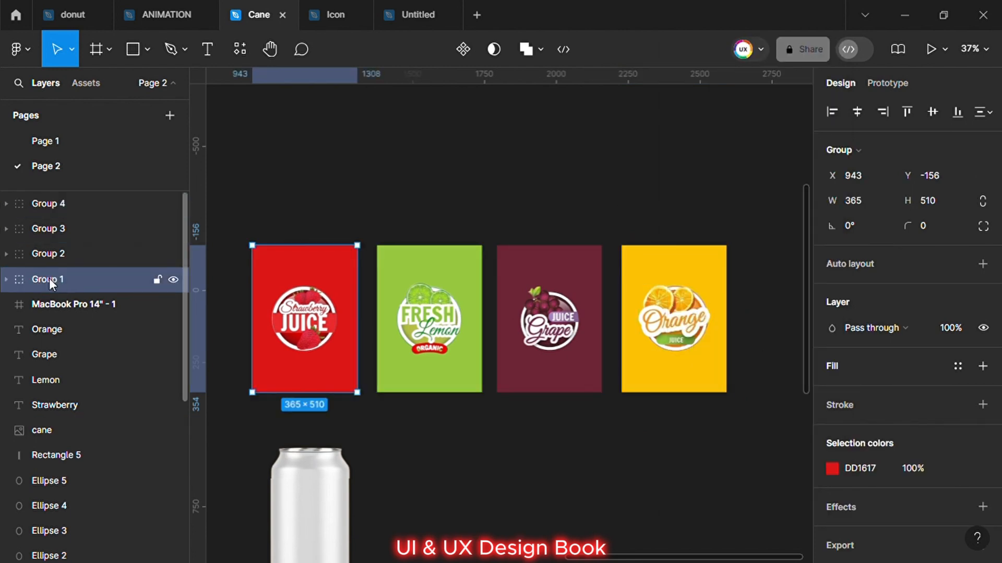
pyautogui.doubleClick(48, 280)
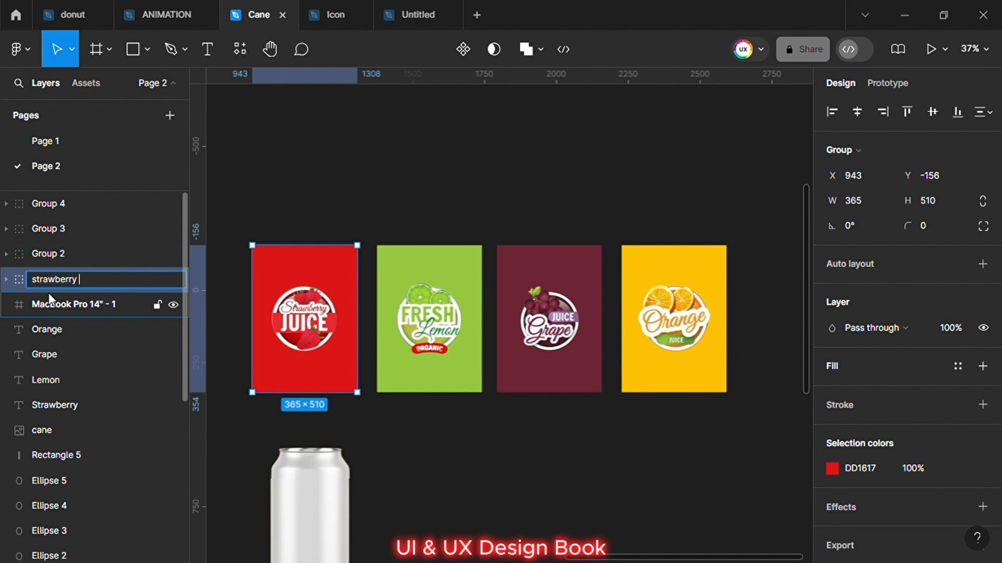
pyautogui.write('strawberry lebel')
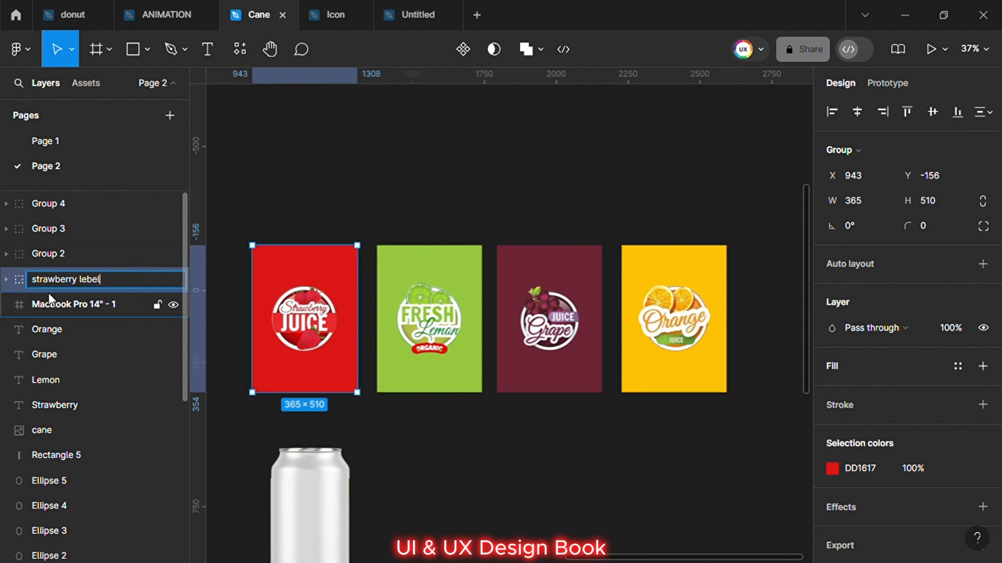
# Move the lemon, grape and orange labels so all four labels sit edge to edge in one row beside the strawberry label.
pyautogui.click(340, 168)
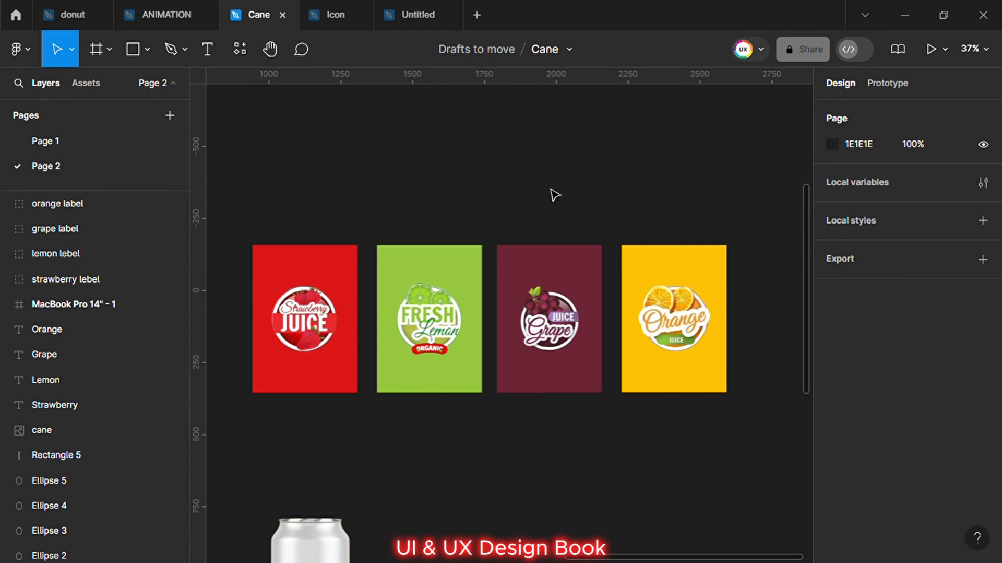
pyautogui.click(413, 285)
pyautogui.moveTo(413, 285); pyautogui.dragTo(392, 285)
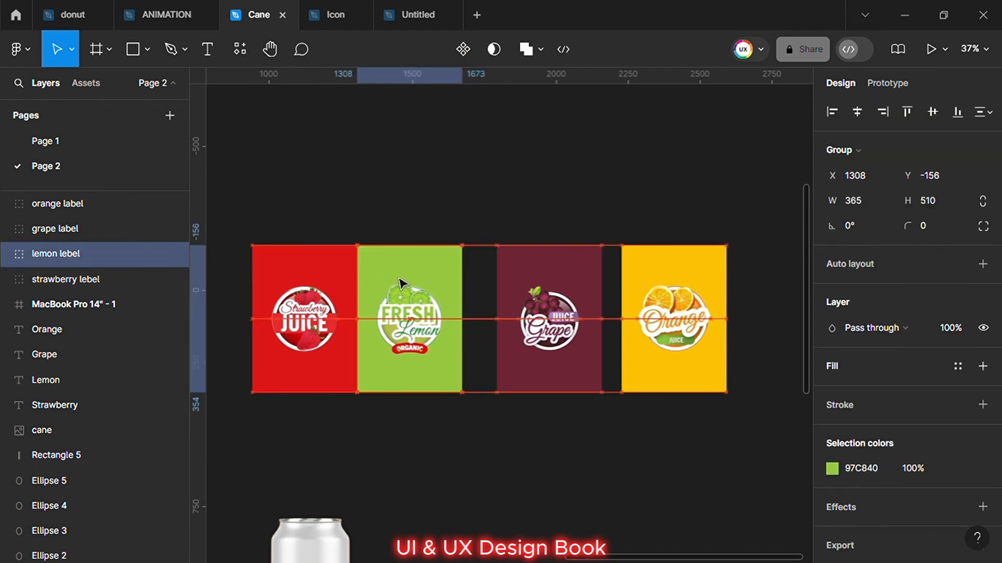
pyautogui.moveTo(517, 284); pyautogui.dragTo(493, 282)
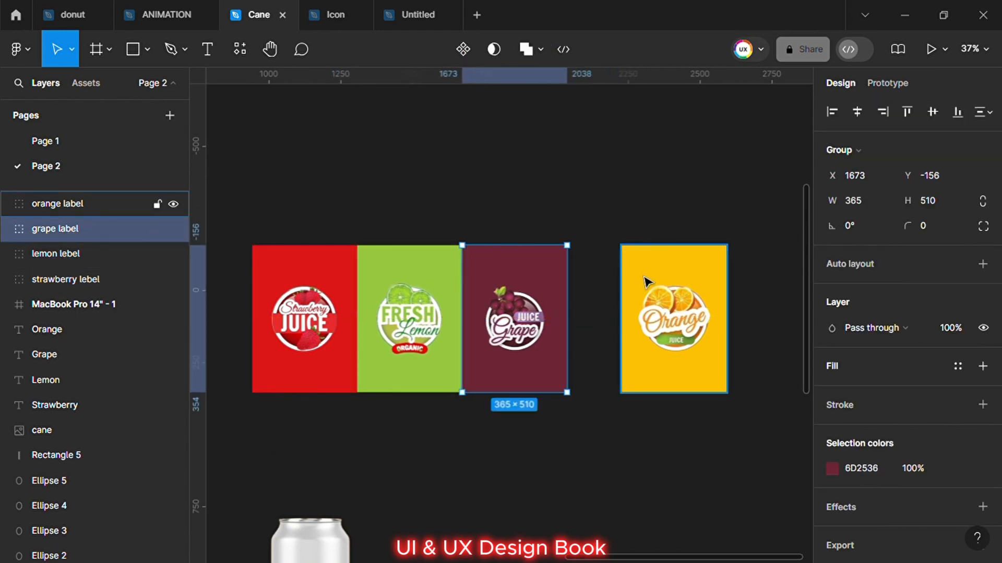
pyautogui.moveTo(656, 281); pyautogui.dragTo(603, 282)
pyautogui.click(289, 174)
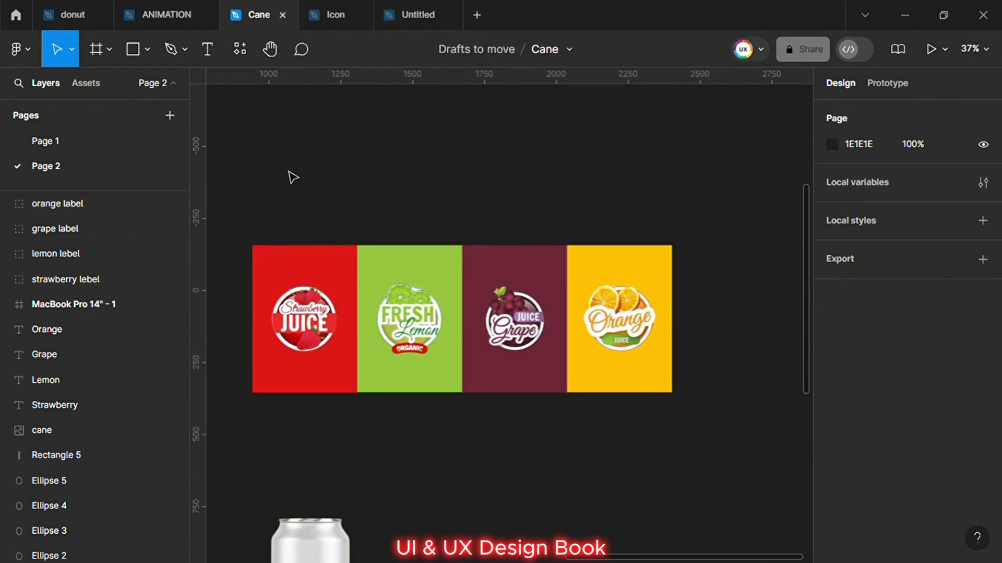
# Turn the four adjoining labels into a single component and rename it "Lebel".
pyautogui.moveTo(235, 208); pyautogui.dragTo(711, 430)
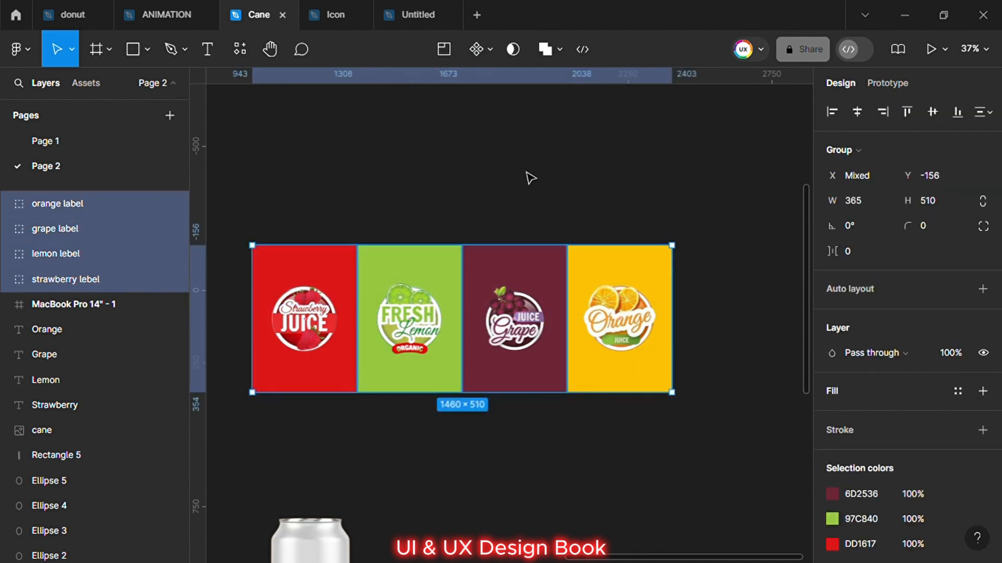
pyautogui.click(477, 51)
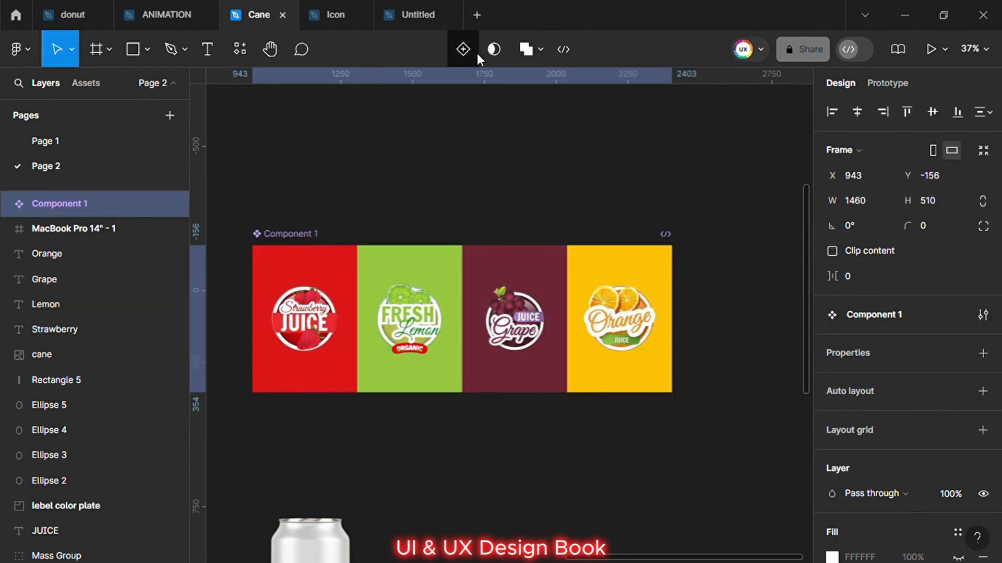
pyautogui.doubleClick(61, 203)
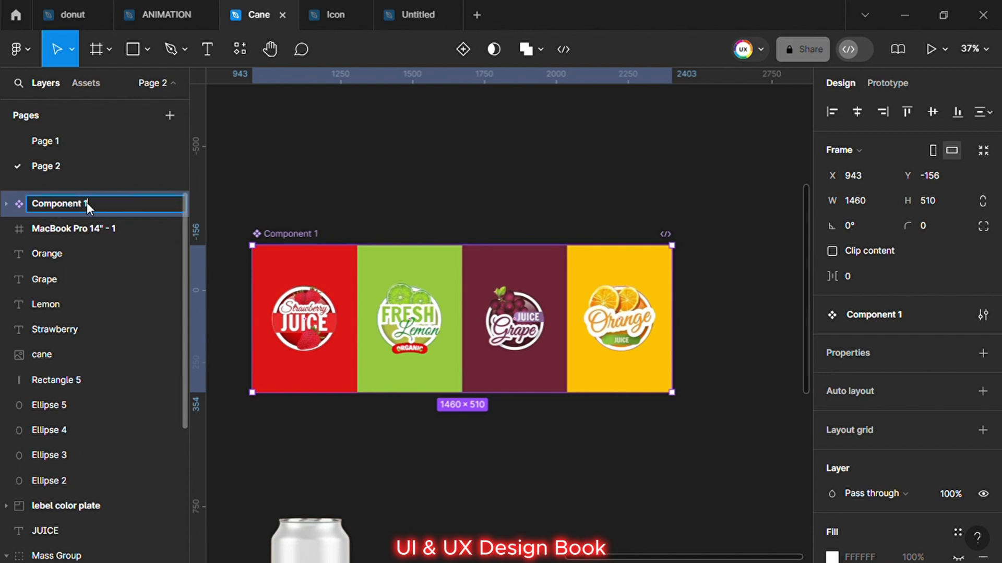
pyautogui.press('BackSpace')
pyautogui.press('BackSpace')
pyautogui.press('BackSpace')
pyautogui.press('BackSpace')
pyautogui.press('BackSpace')
pyautogui.press('BackSpace')
pyautogui.press('BackSpace')
pyautogui.press('BackSpace')
pyautogui.press('BackSpace')
pyautogui.press('BackSpace')
pyautogui.press('BackSpace')
pyautogui.write('Lebel')
pyautogui.click(412, 158)
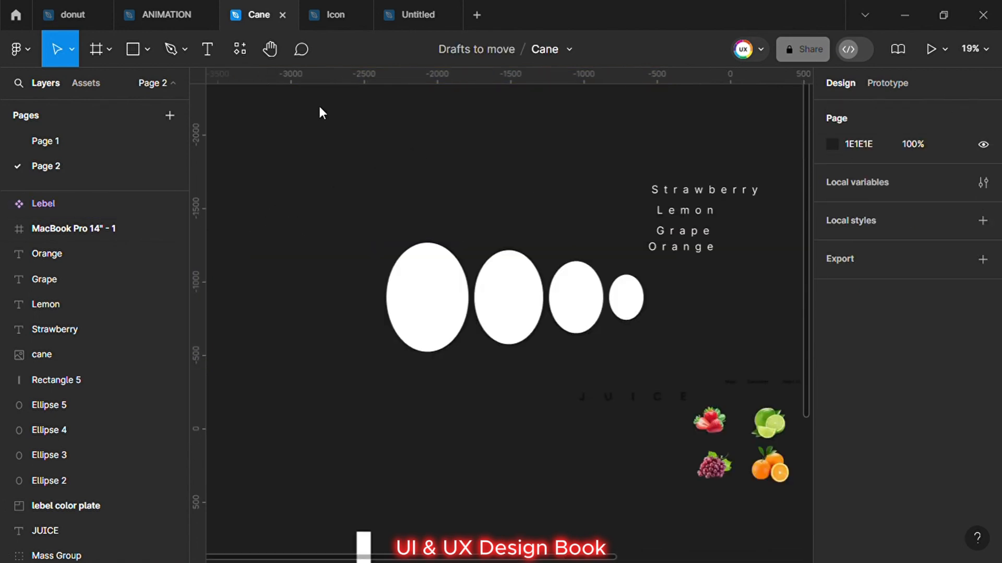
# Check the width and height of each of the four white ellipses, from largest to smallest.
pyautogui.click(418, 315)
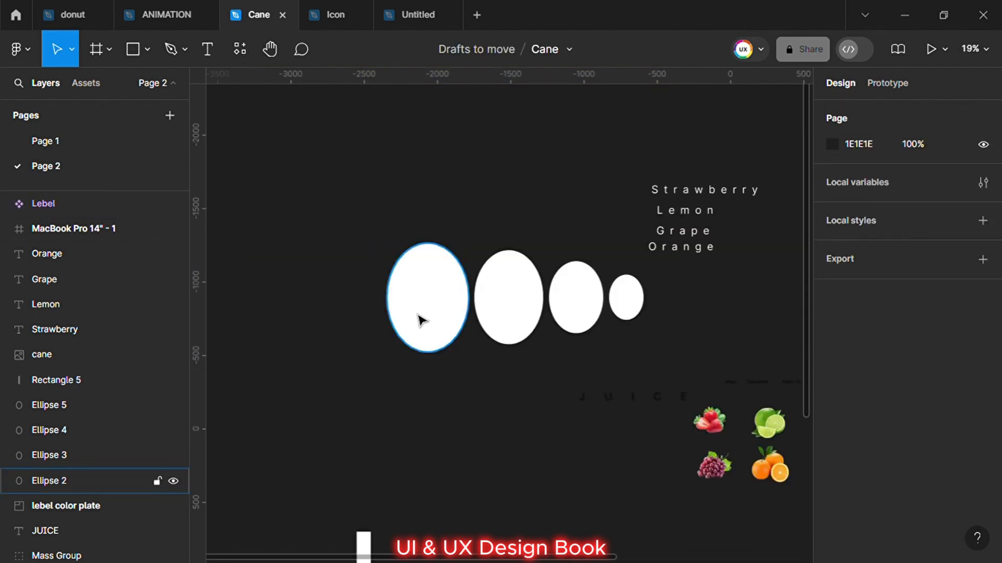
pyautogui.click(429, 316)
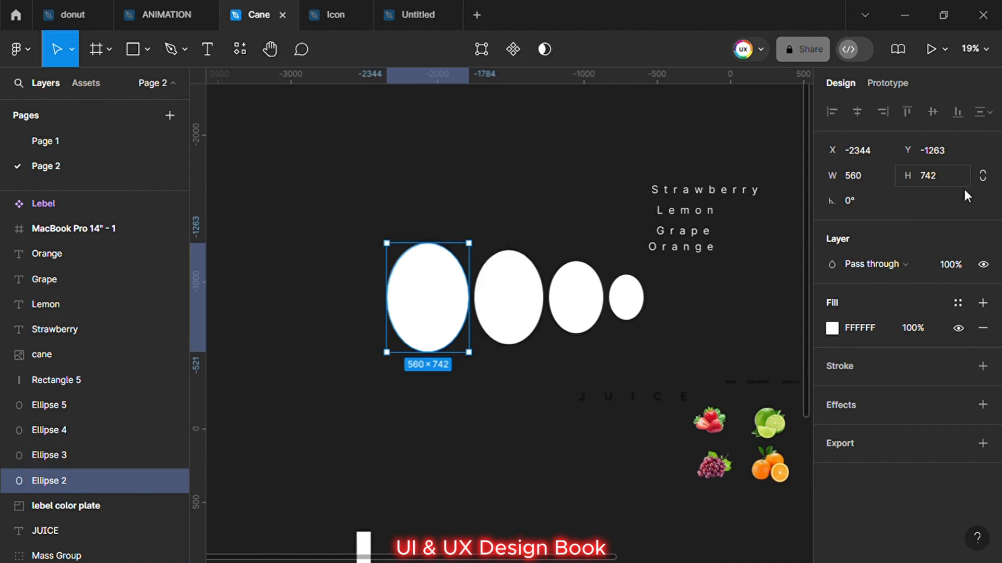
pyautogui.click(509, 298)
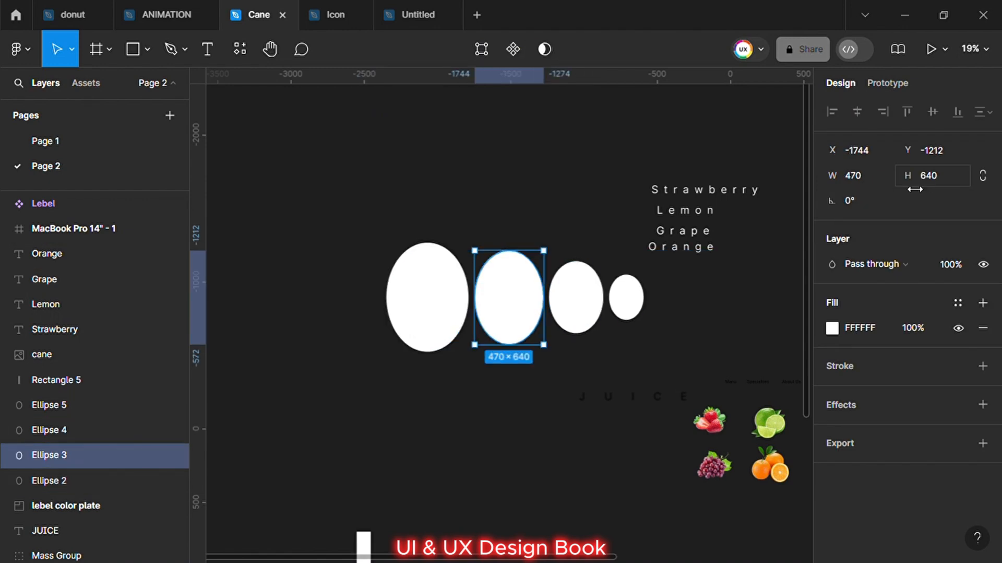
pyautogui.click(591, 304)
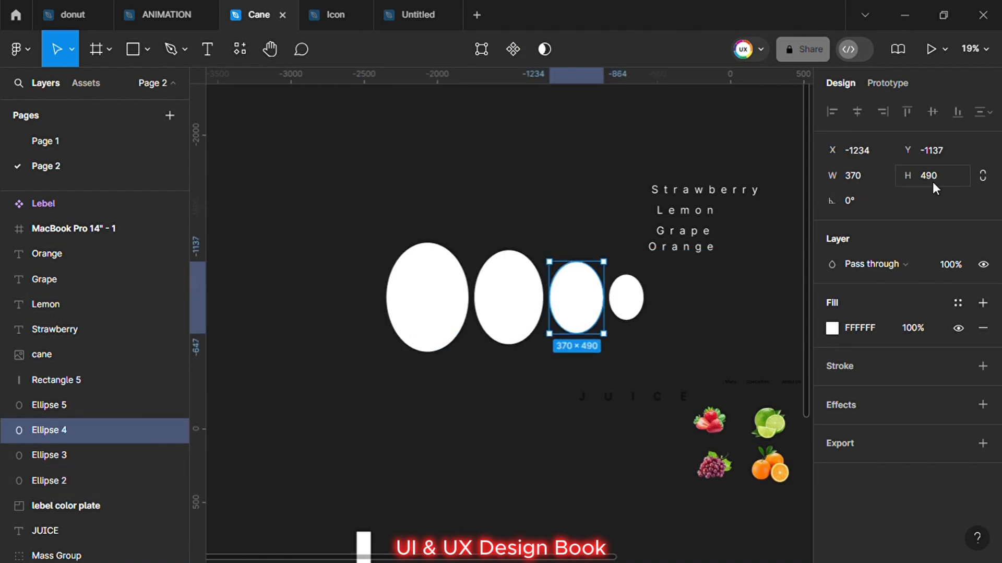
pyautogui.click(626, 298)
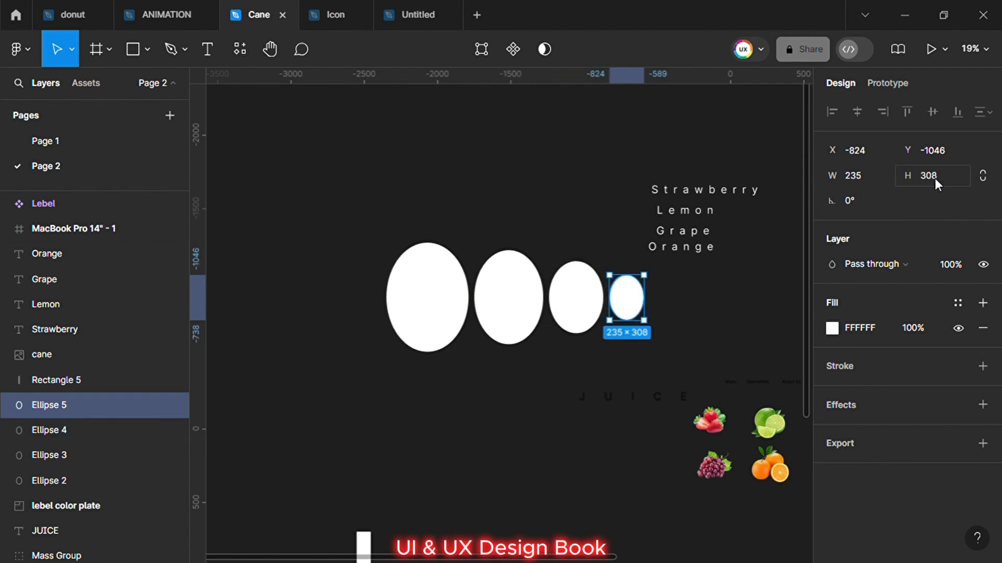
pyautogui.click(423, 371)
# Add an inside stroke with a thickness of 40 to the largest ellipse.
pyautogui.click(437, 312)
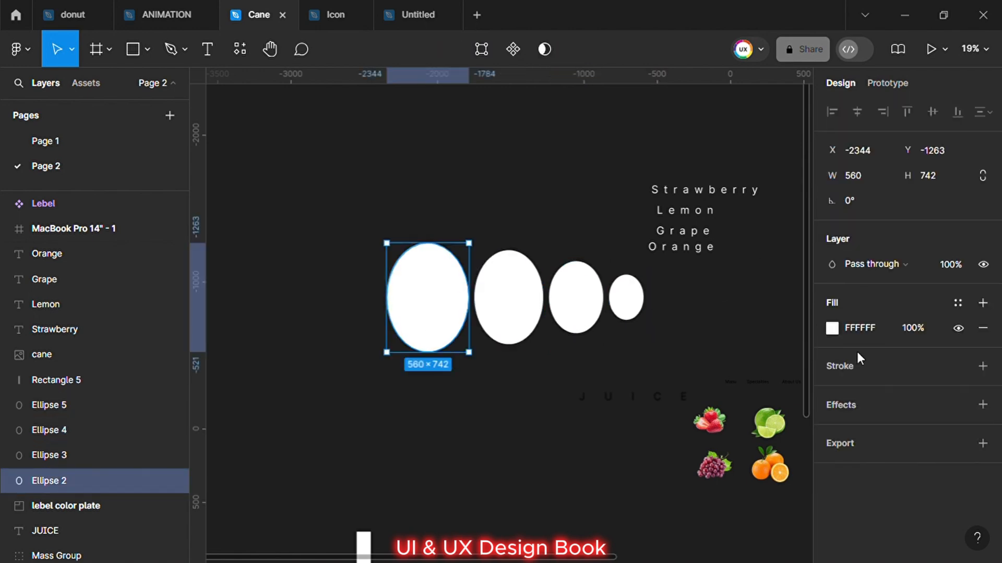
pyautogui.click(983, 367)
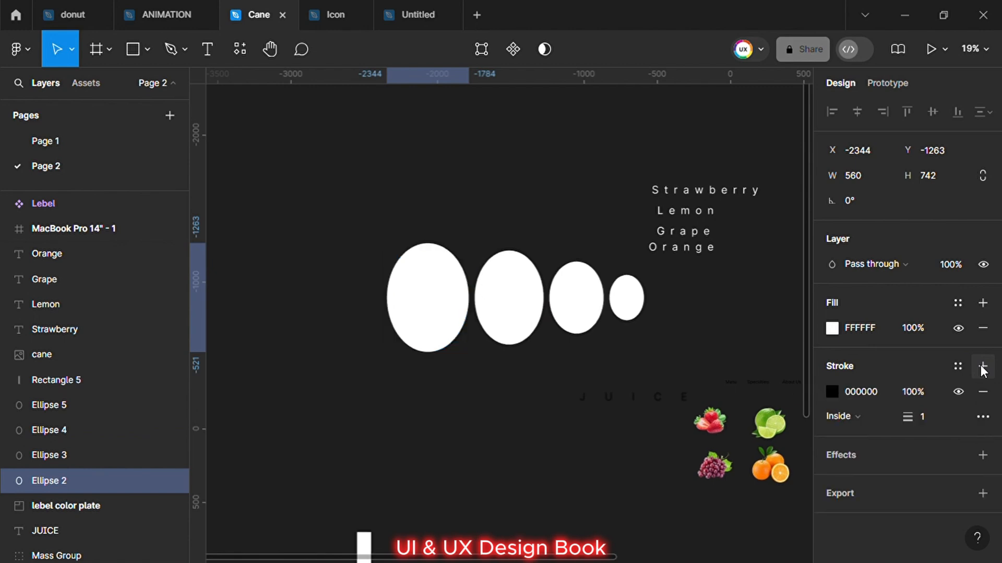
pyautogui.click(928, 416)
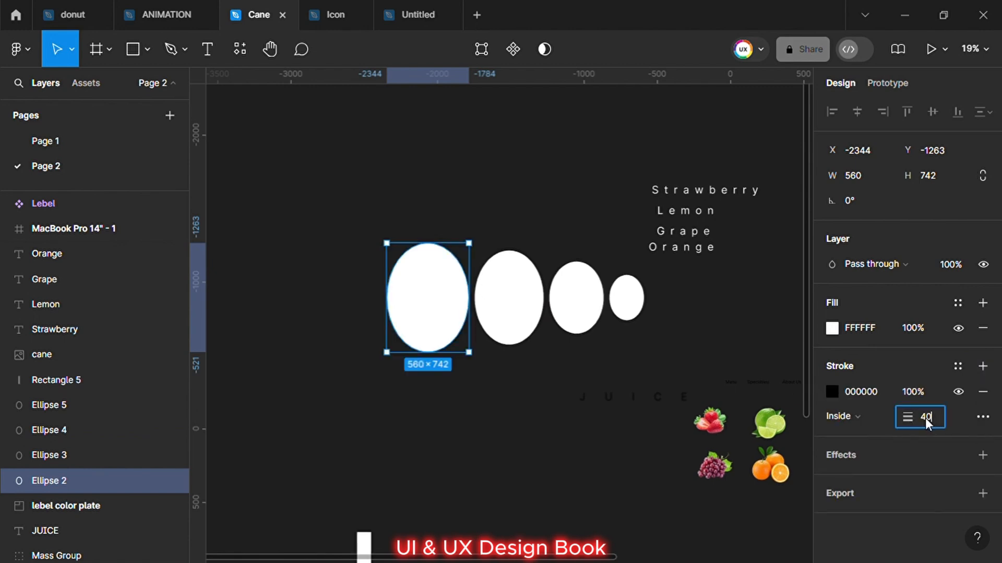
pyautogui.write('40')
pyautogui.click(582, 425)
# Set the largest ellipse's stroke color to white (FFFFFF) and remove its fill.
pyautogui.click(440, 319)
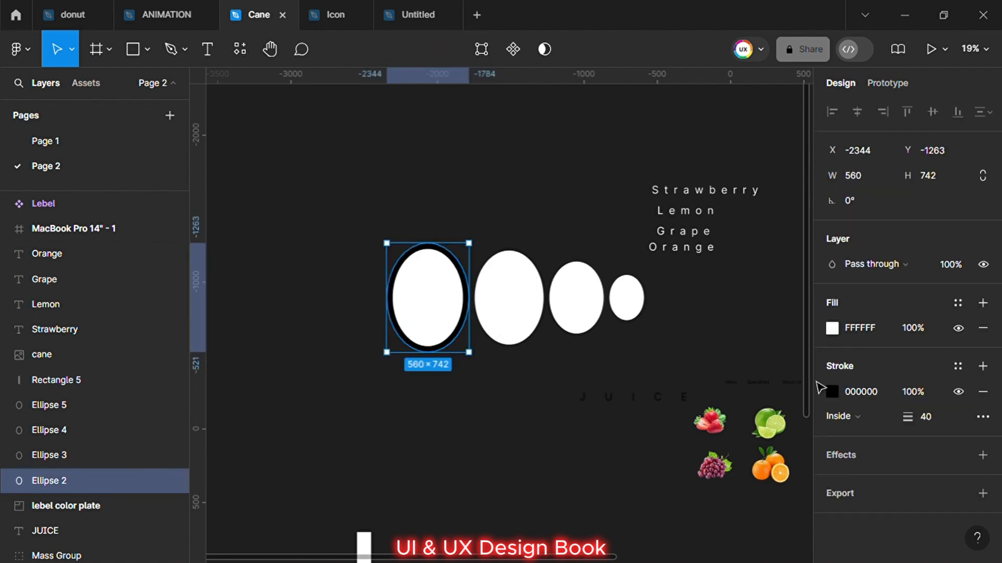
pyautogui.click(833, 392)
pyautogui.moveTo(626, 347); pyautogui.dragTo(553, 119)
pyautogui.click(797, 110)
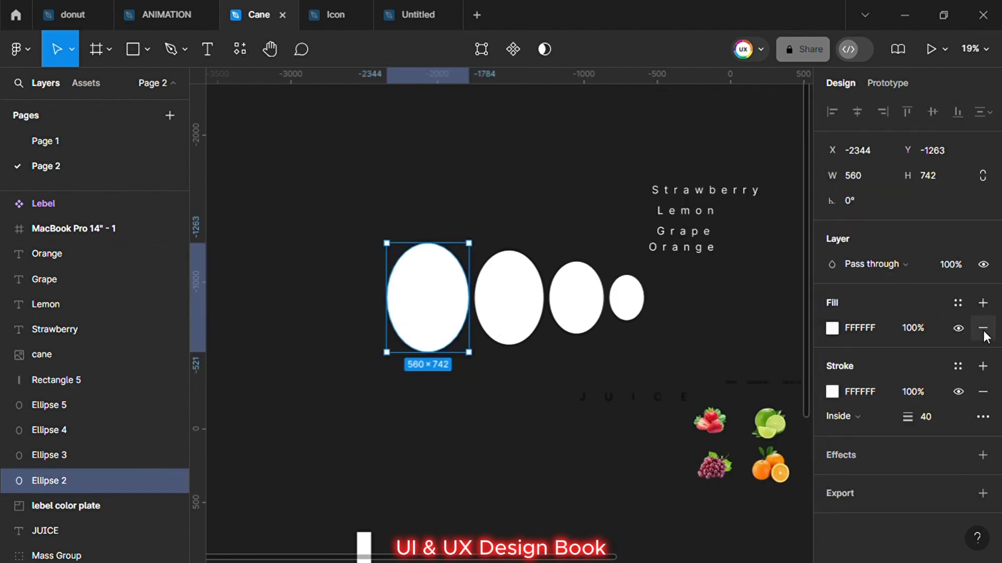
pyautogui.click(985, 330)
# Give the second-largest ellipse a white (FFFFFF) inside stroke of thickness 40 and remove its fill.
pyautogui.click(49, 455)
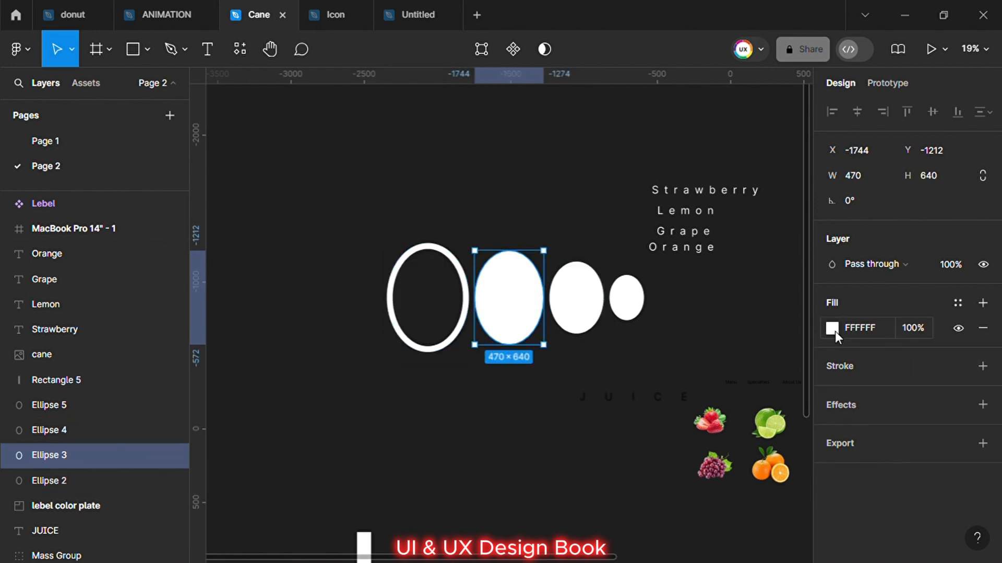
pyautogui.click(981, 366)
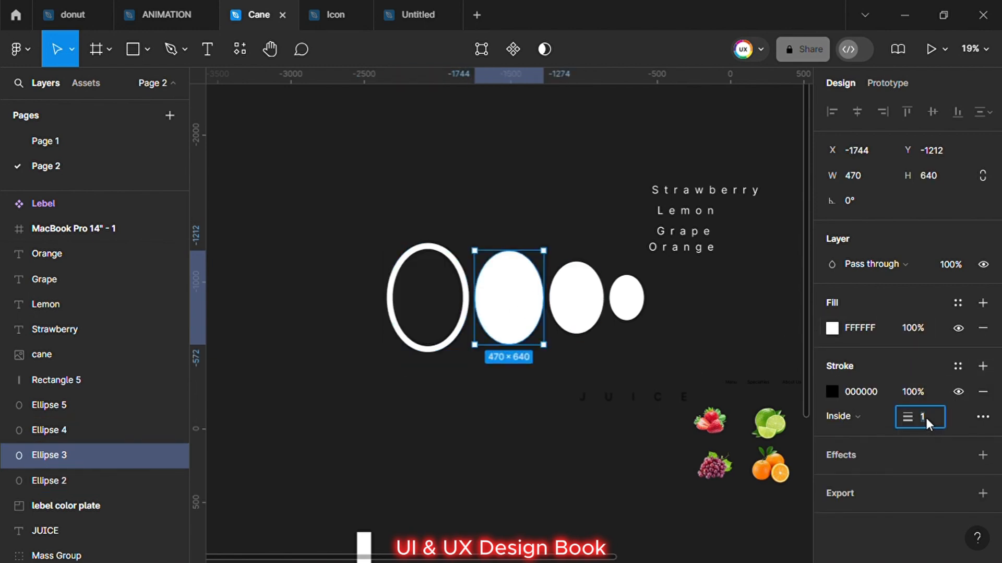
pyautogui.click(925, 415)
pyautogui.write('40')
pyautogui.click(832, 391)
pyautogui.moveTo(629, 348); pyautogui.dragTo(627, 158)
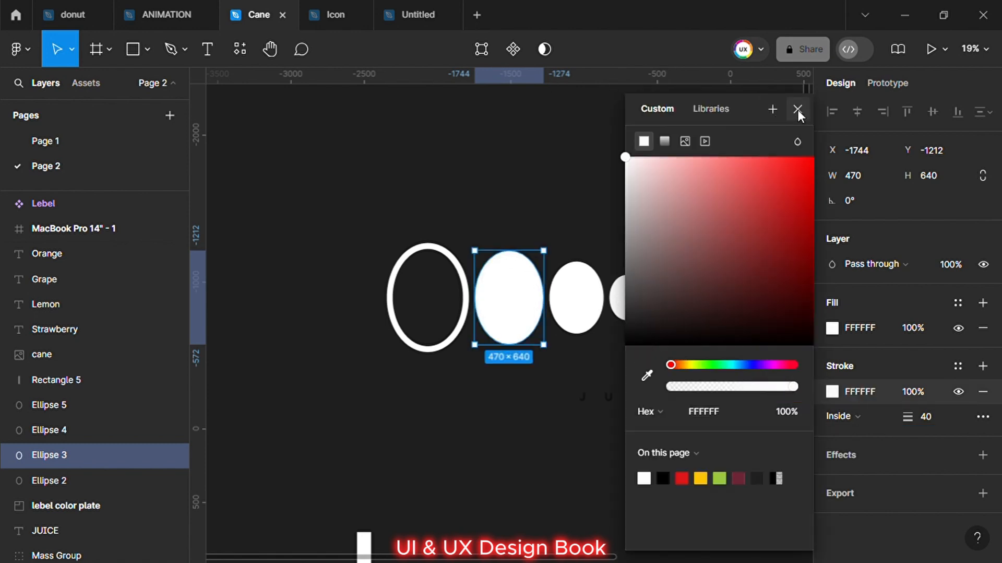
pyautogui.click(797, 108)
pyautogui.click(983, 327)
# Remove the third ellipse's fill and give it a white (FFFFFF) inside stroke of thickness 40.
pyautogui.click(586, 314)
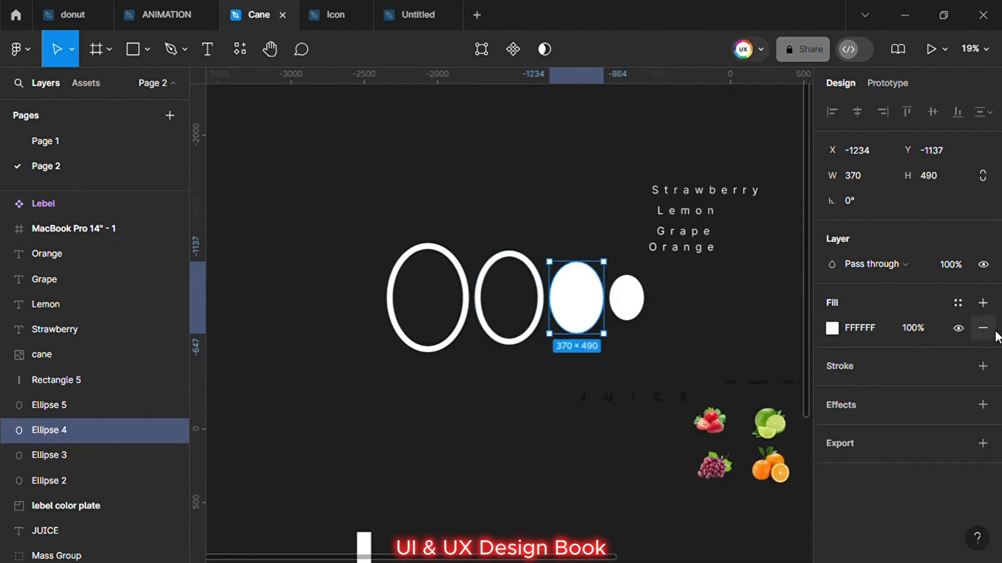
pyautogui.click(983, 327)
pyautogui.click(982, 342)
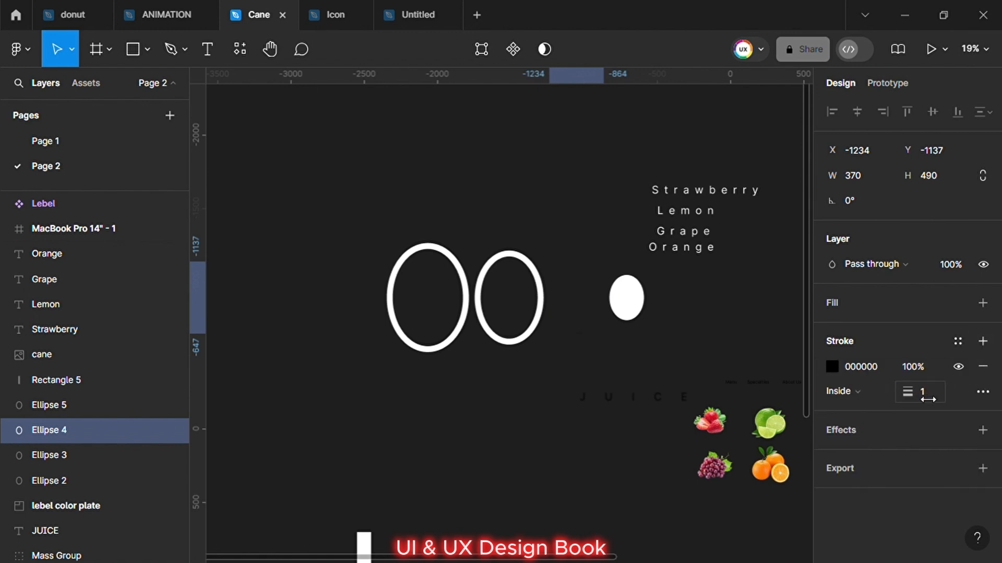
pyautogui.click(927, 394)
pyautogui.write('4')
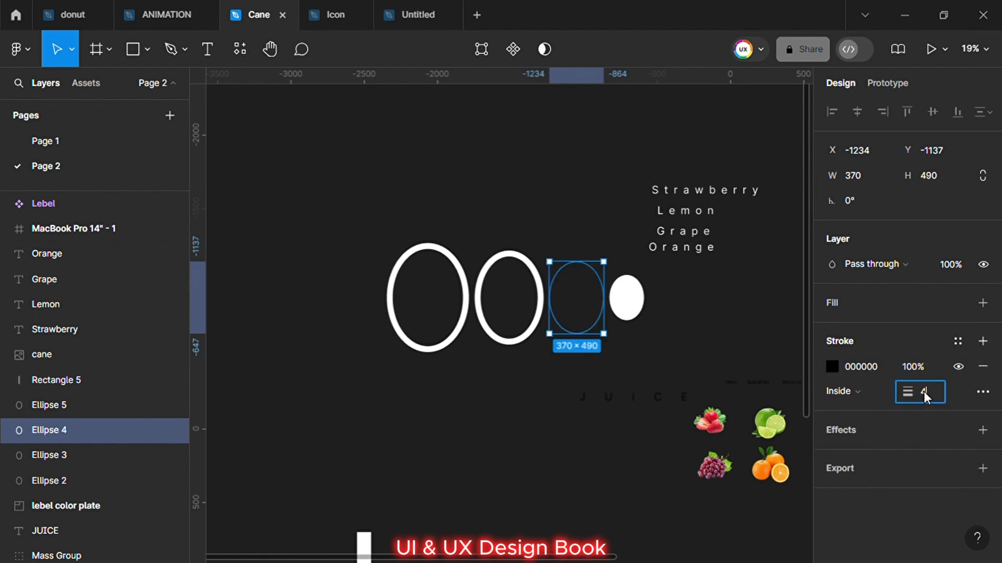
pyautogui.write('0')
pyautogui.click(832, 366)
pyautogui.click(624, 334)
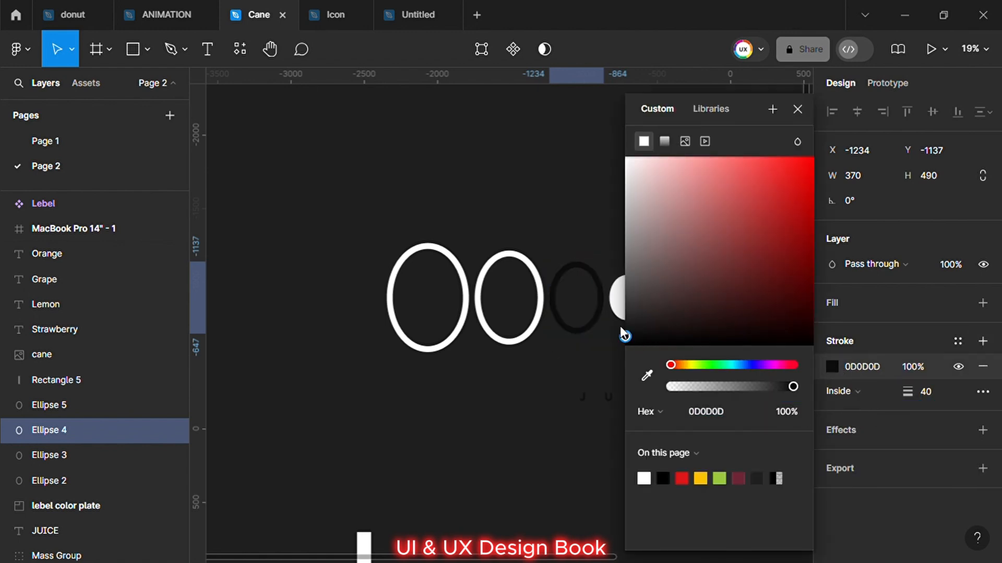
pyautogui.moveTo(625, 334); pyautogui.dragTo(524, 108)
pyautogui.click(797, 108)
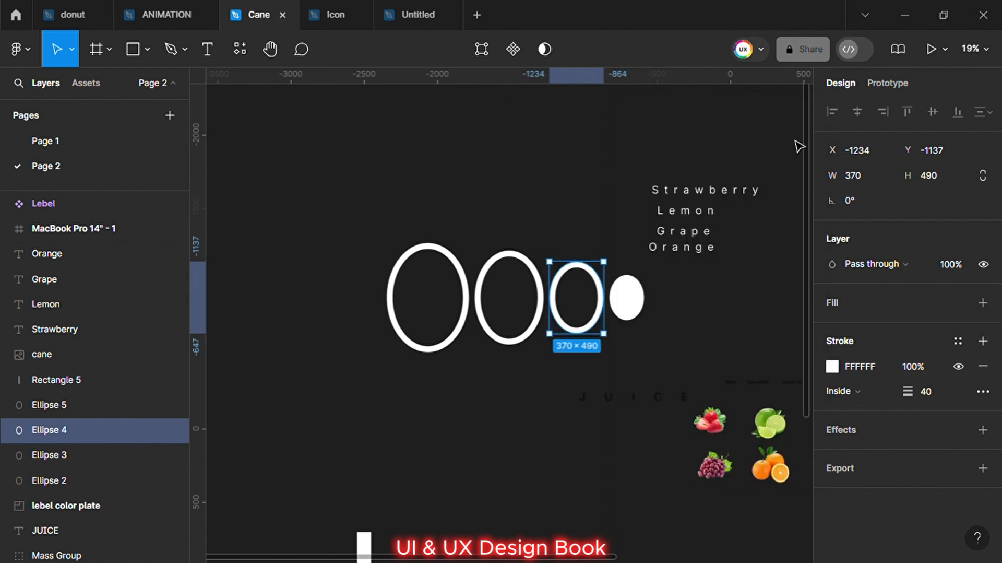
# Turn the smallest ellipse into an unfilled ring with a white (FFFFFF) inside stroke of thickness 40.
pyautogui.click(637, 303)
pyautogui.click(983, 365)
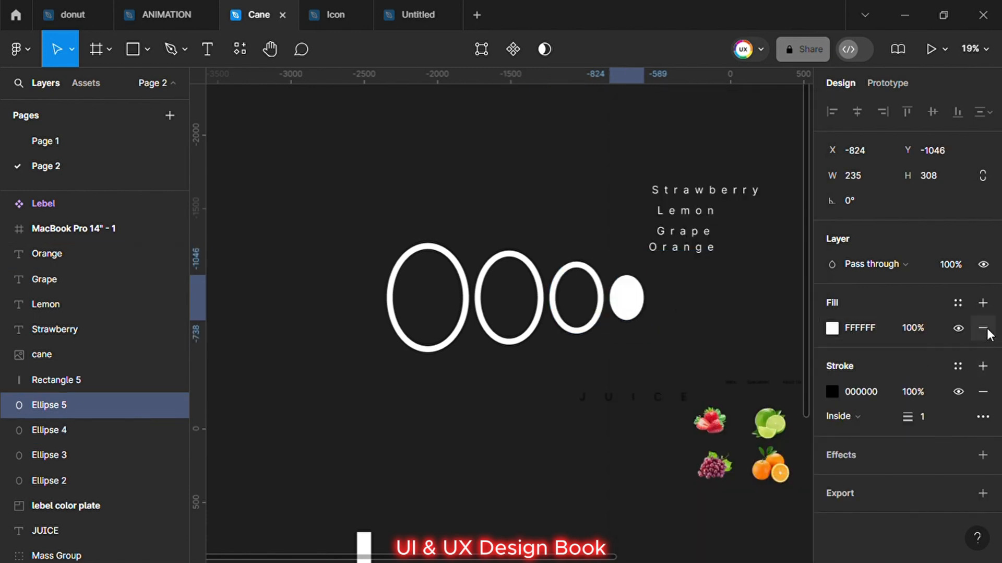
pyautogui.click(983, 327)
pyautogui.click(924, 393)
pyautogui.write('4')
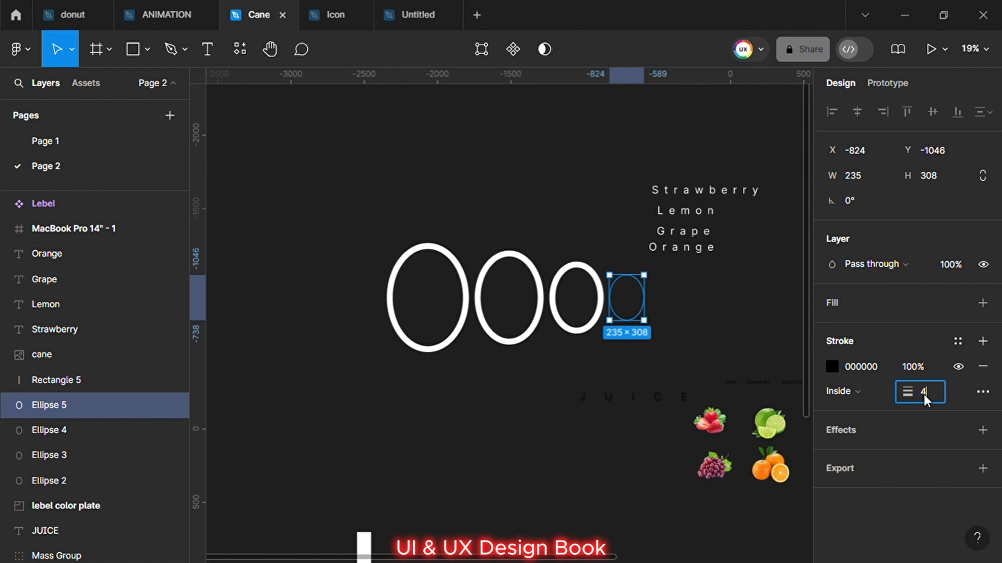
pyautogui.write('0')
pyautogui.click(832, 366)
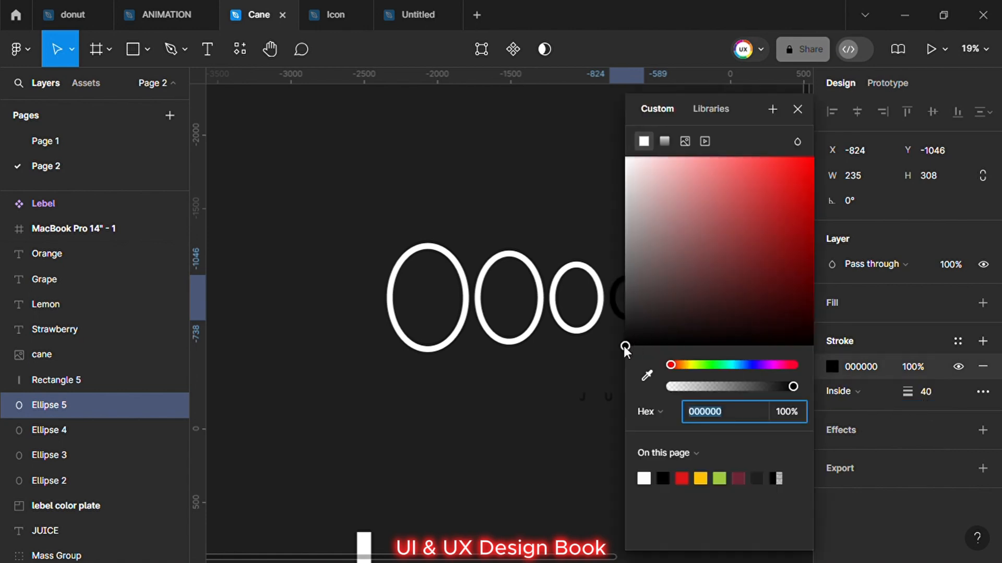
pyautogui.moveTo(625, 345); pyautogui.dragTo(562, 148)
pyautogui.click(798, 109)
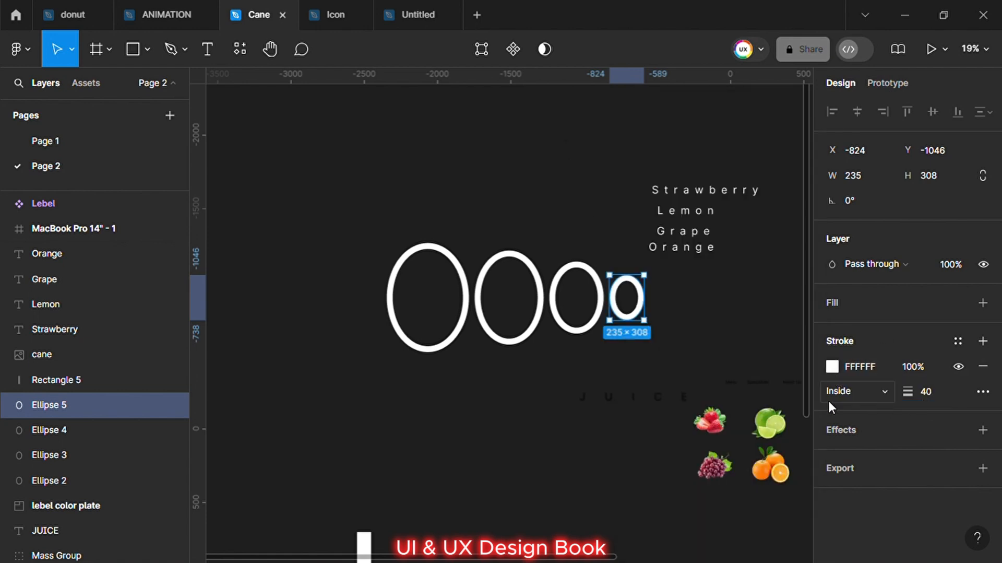
pyautogui.click(468, 407)
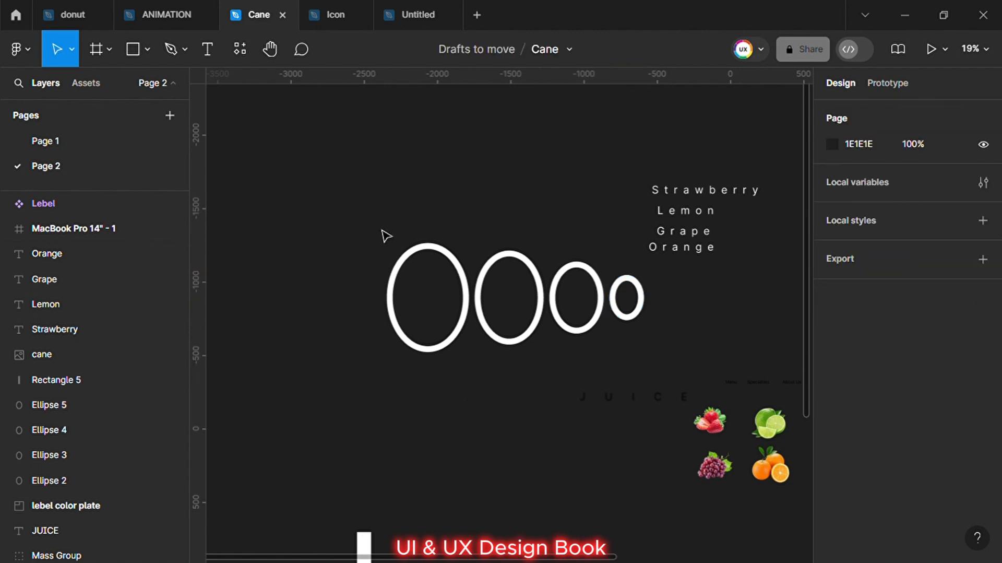
# Align all four ellipse rings on their horizontal centers so they nest concentrically.
pyautogui.moveTo(387, 236); pyautogui.dragTo(647, 352)
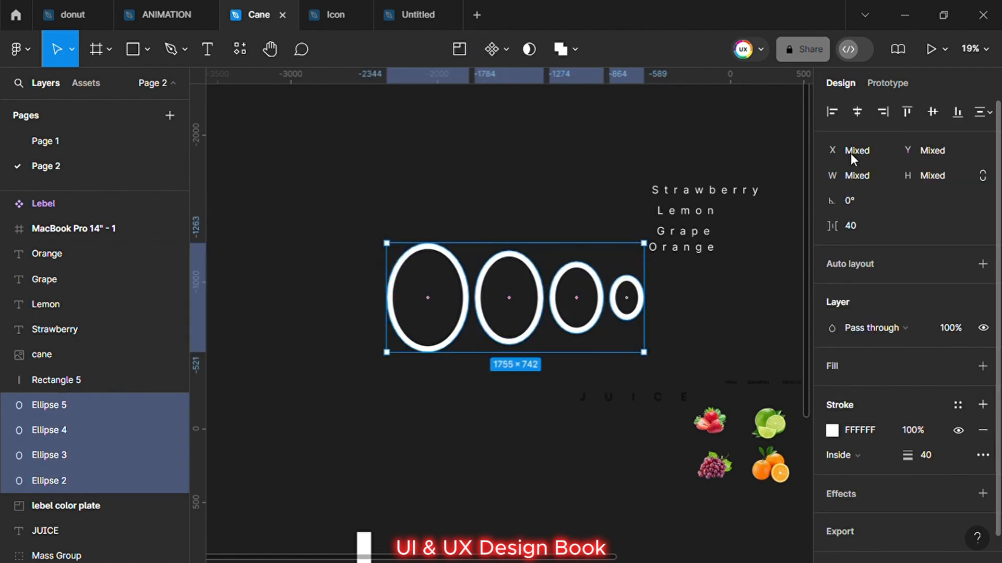
pyautogui.click(857, 111)
pyautogui.click(631, 310)
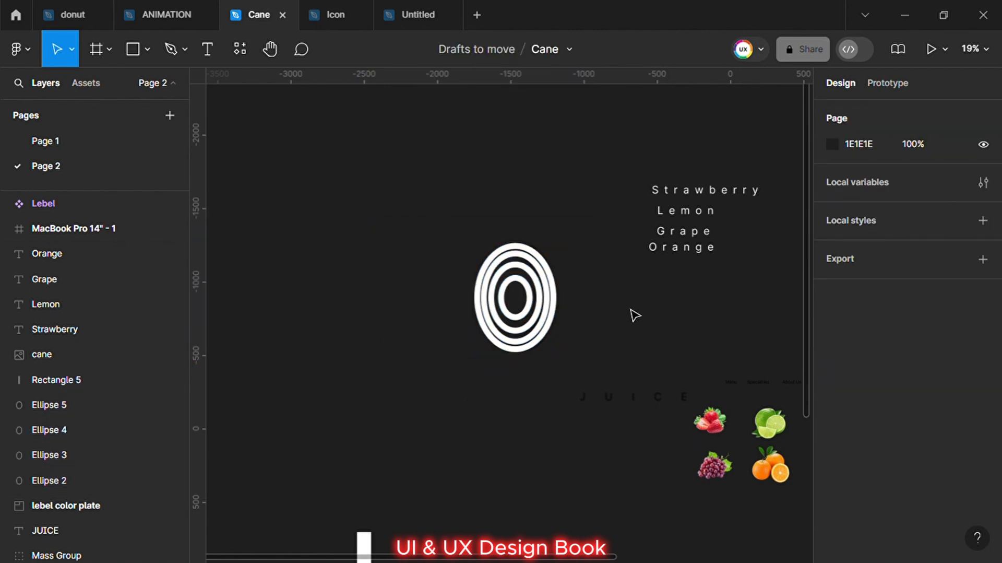
pyautogui.click(550, 321)
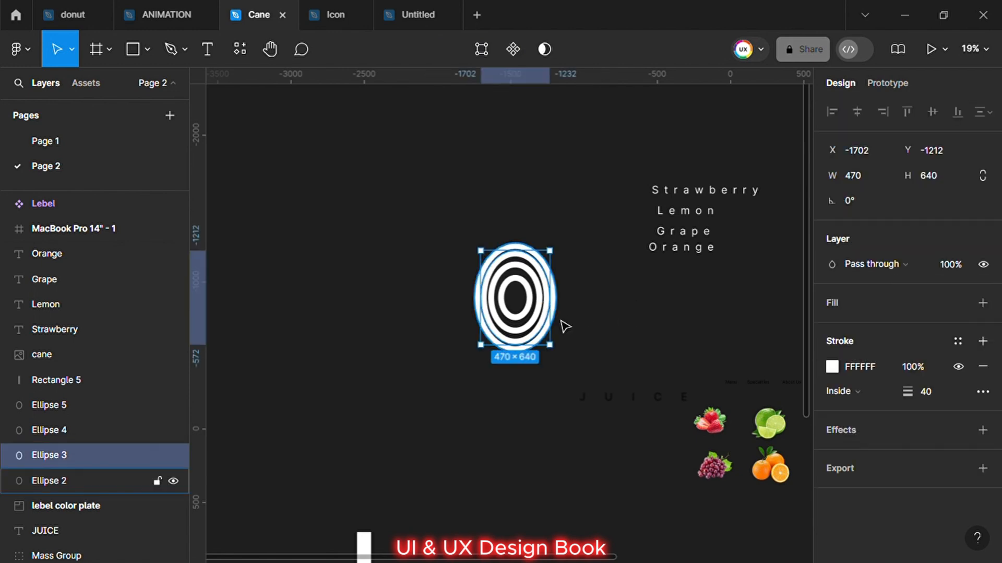
pyautogui.click(617, 321)
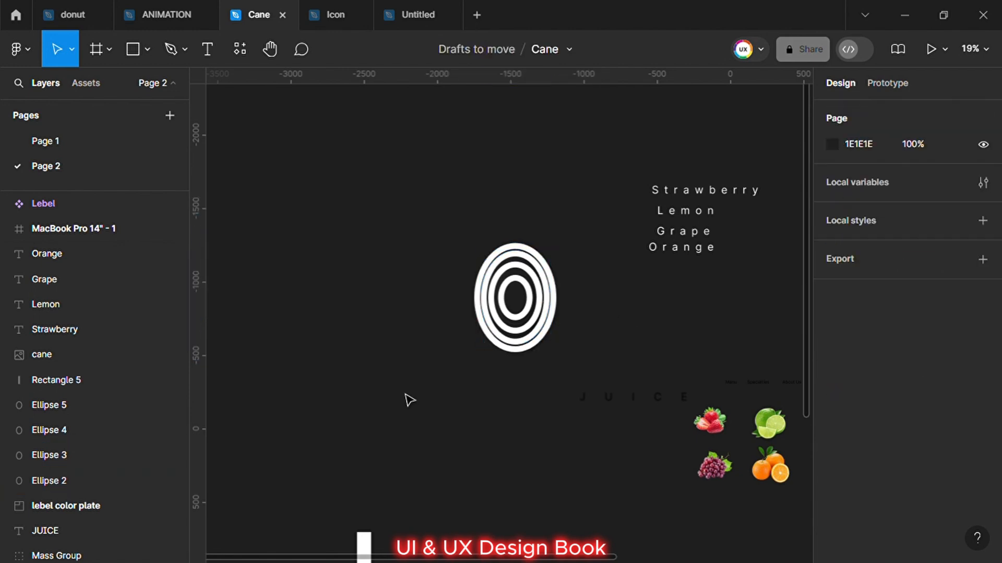
# Group the four concentric white ellipse rings together.
pyautogui.scroll(-3, 406, 400)
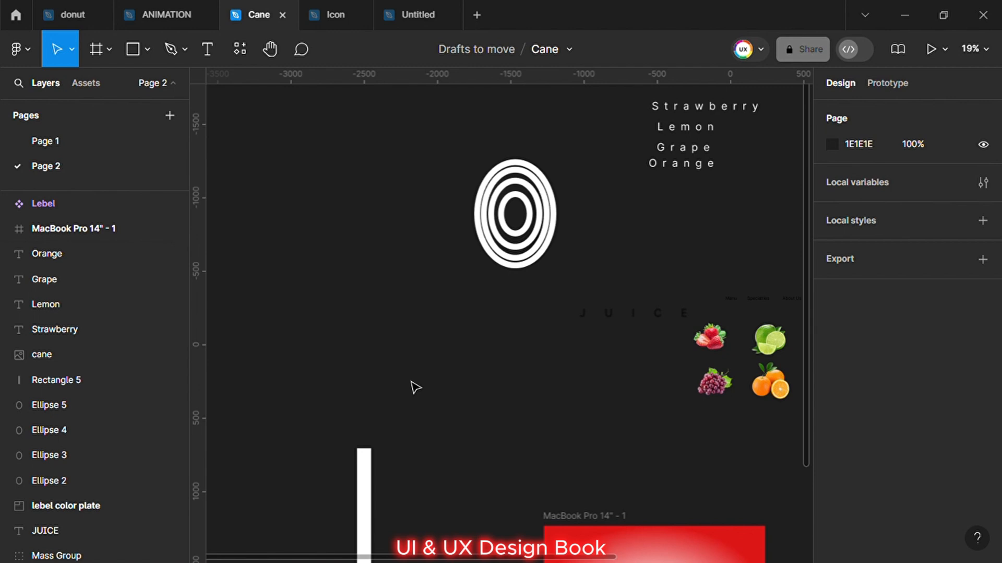
pyautogui.scroll(-3, 416, 386)
pyautogui.moveTo(421, 226)
pyautogui.mouseDown()
pyautogui.moveTo(501, 316)
pyautogui.moveTo(526, 324)
pyautogui.mouseUp()
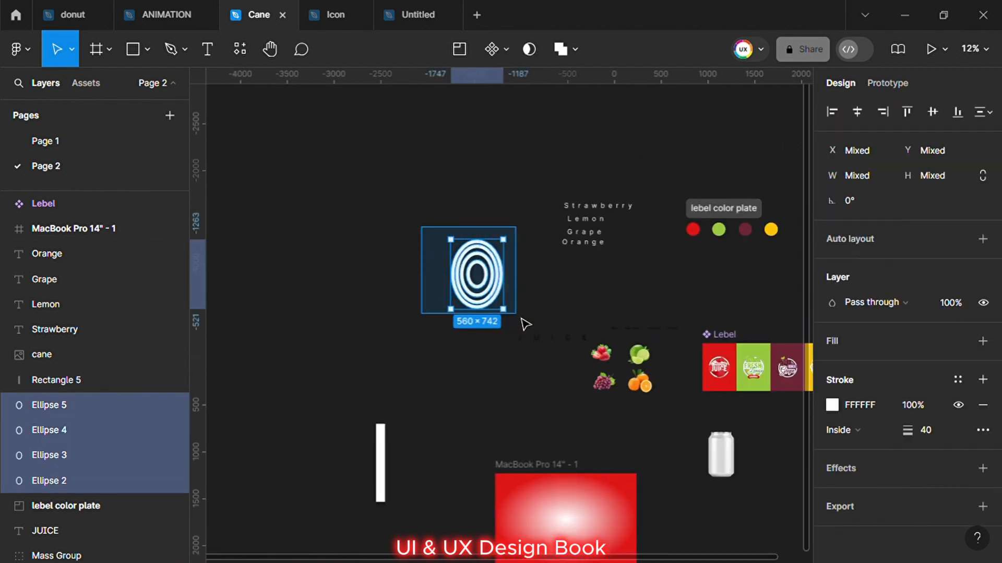
pyautogui.rightClick(468, 271)
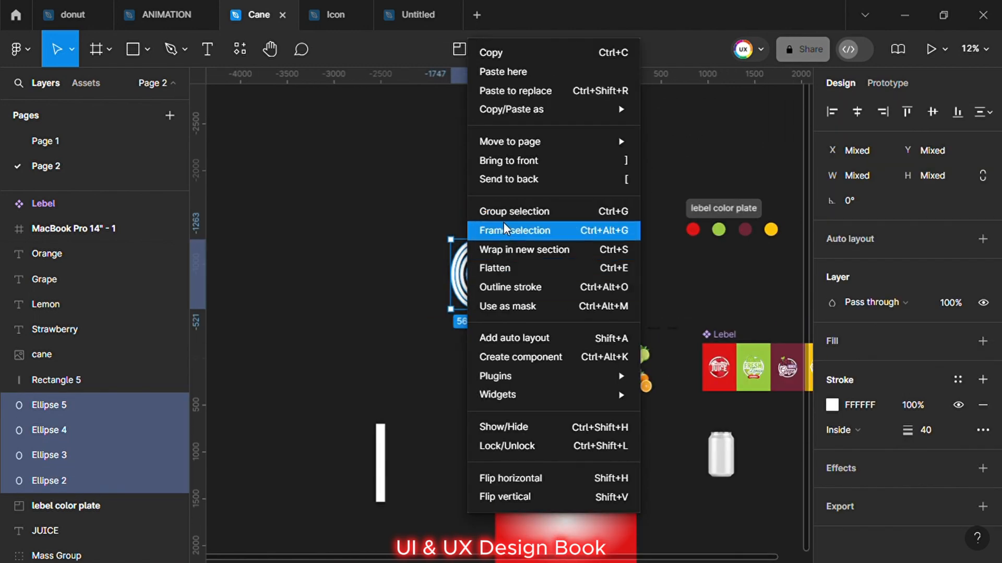
pyautogui.click(512, 211)
pyautogui.click(402, 277)
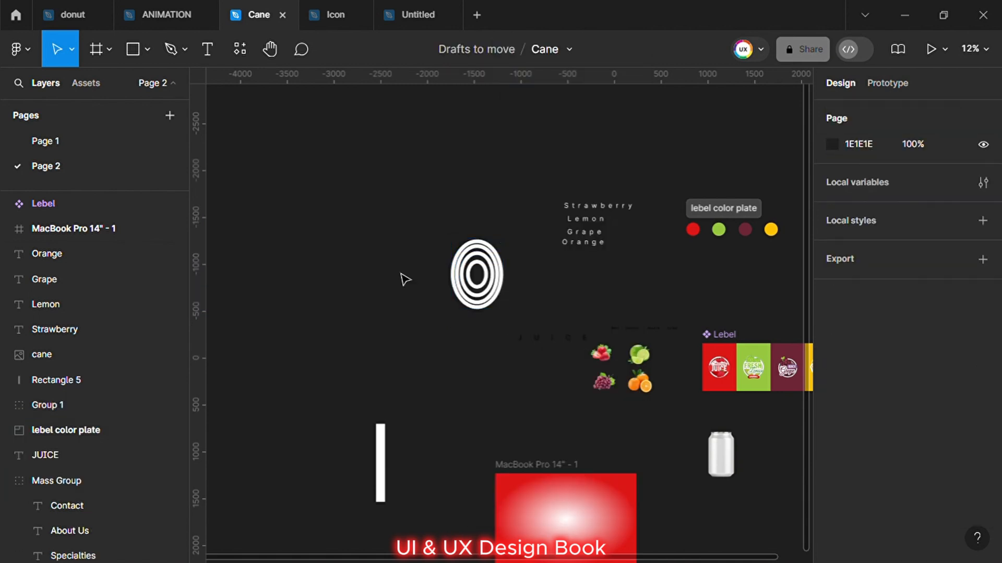
# Add a layer blur effect of 30 to the ellipse ring group.
pyautogui.scroll(-2, 864, 377)
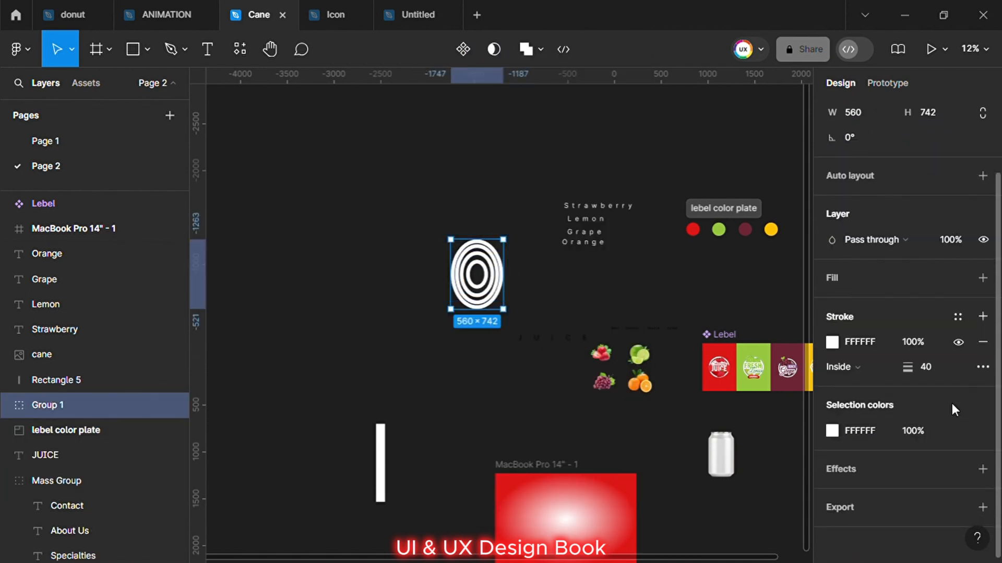
pyautogui.click(982, 464)
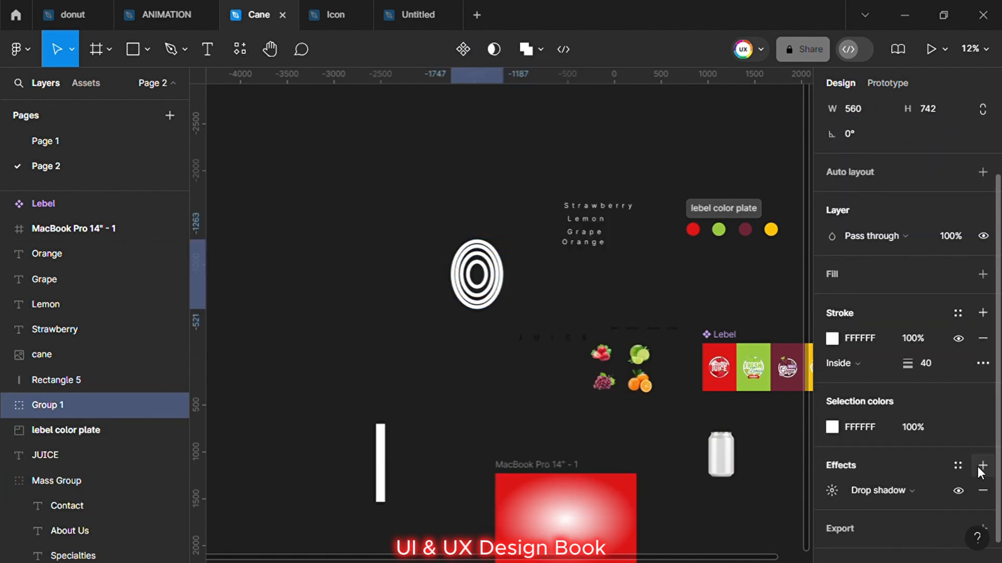
pyautogui.click(848, 490)
pyautogui.click(900, 509)
pyautogui.click(833, 489)
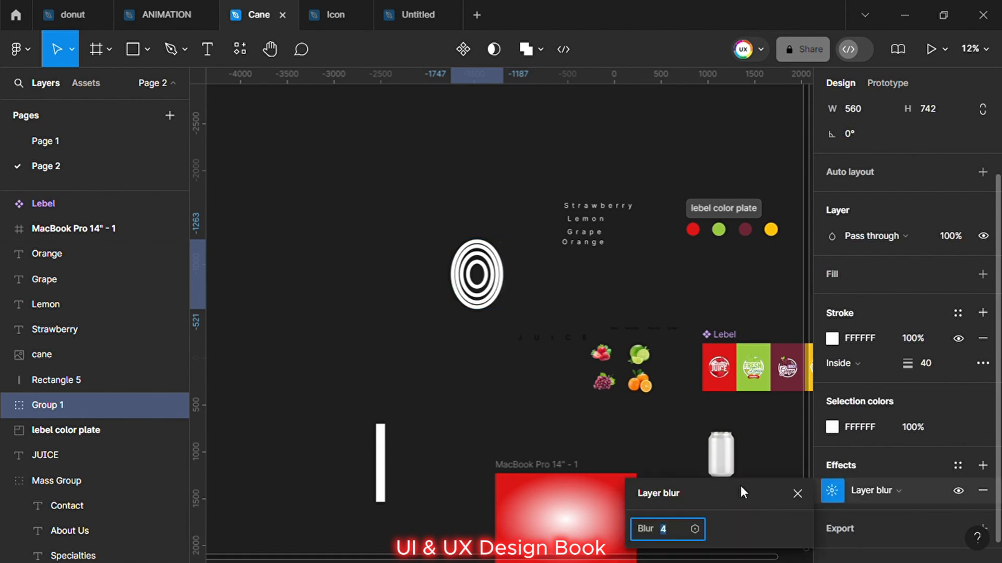
pyautogui.write('30')
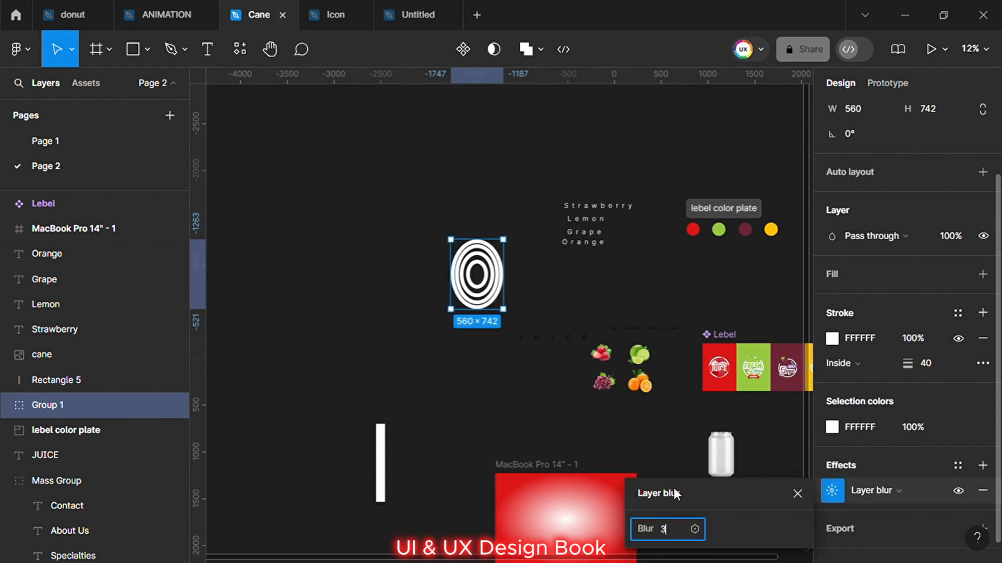
pyautogui.click(338, 313)
# Move the blurred ring group into the middle of the red MacBook Pro 14" - 1 frame.
pyautogui.scroll(-3, 338, 313)
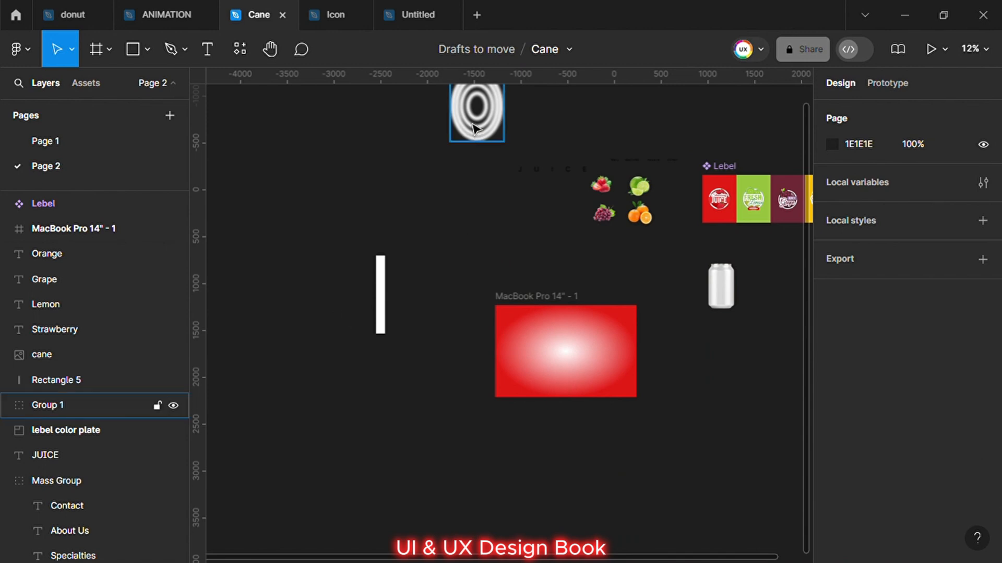
pyautogui.moveTo(479, 117); pyautogui.dragTo(569, 361)
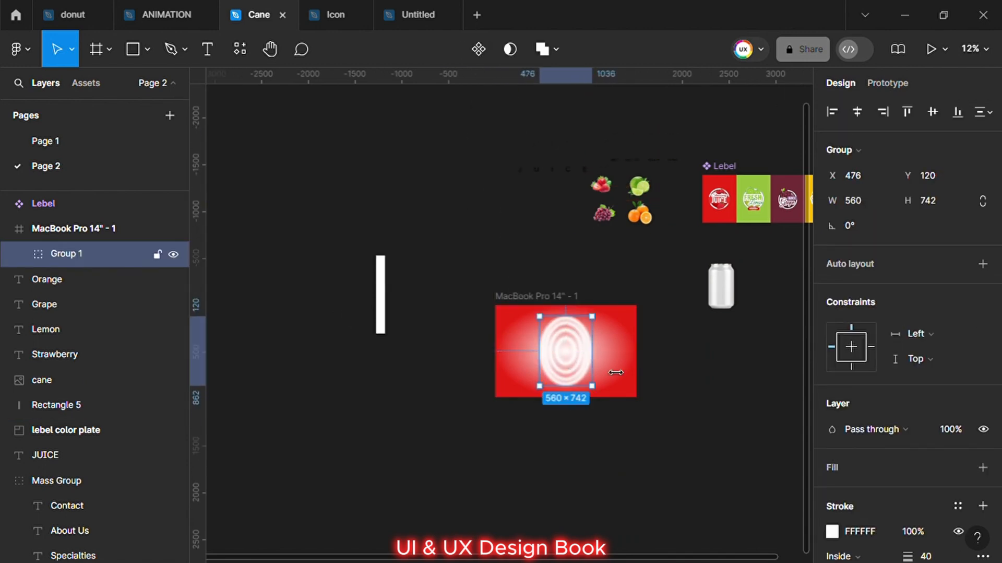
pyautogui.click(706, 398)
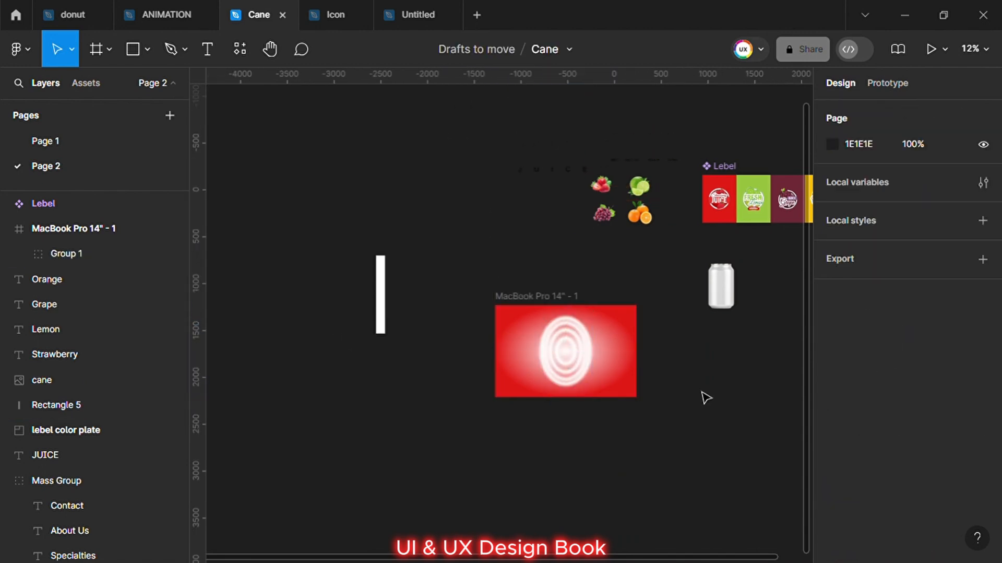
pyautogui.click(507, 300)
pyautogui.moveTo(447, 249); pyautogui.dragTo(668, 430)
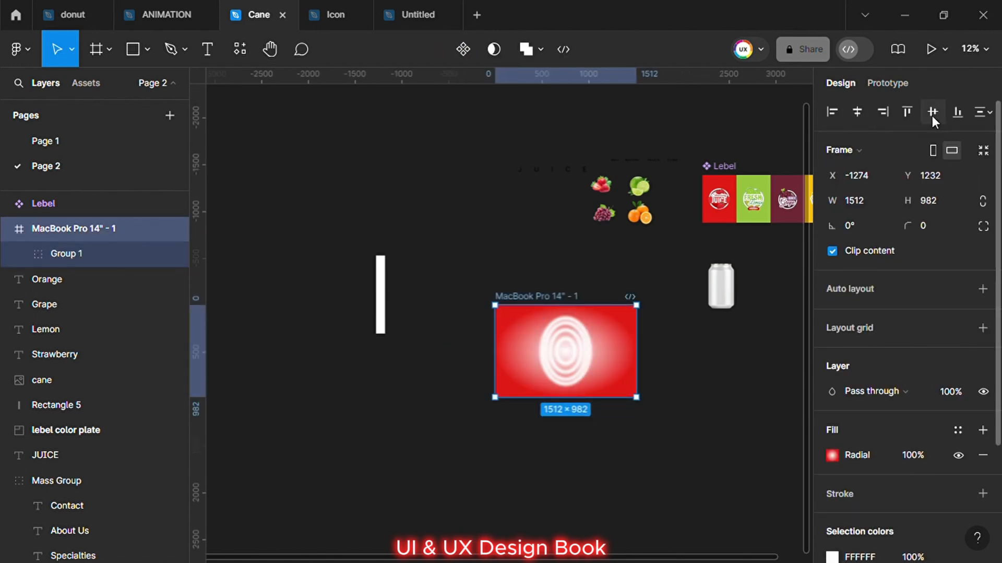
pyautogui.click(706, 404)
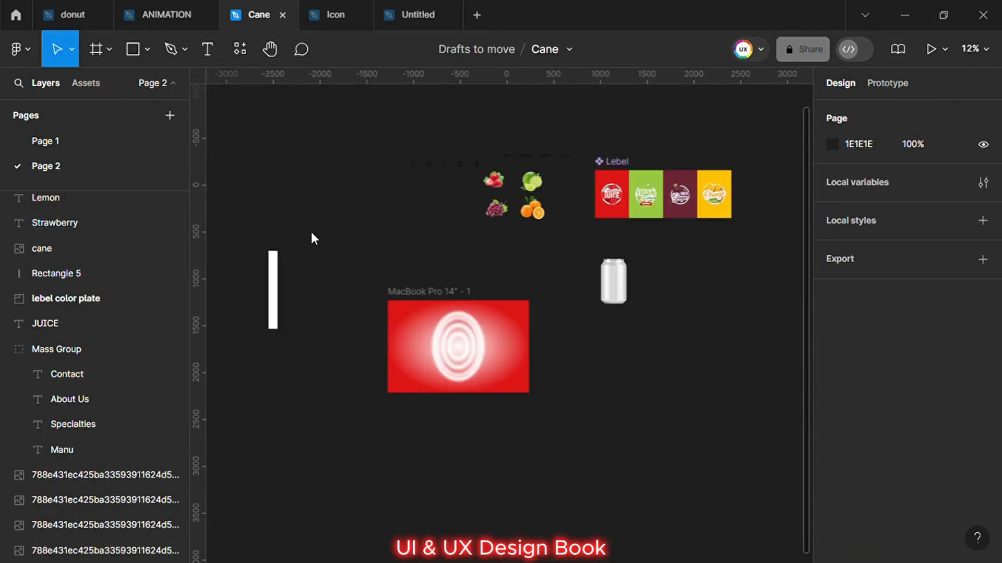
# Place the tall white rectangle flush with the red frame's left edge and stretch it to the full 982 height.
pyautogui.click(275, 301)
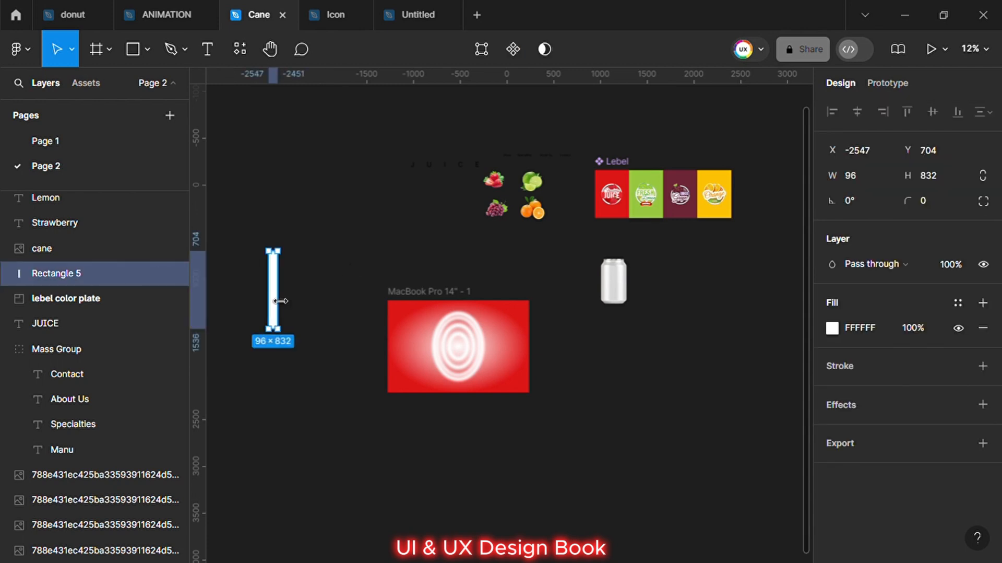
pyautogui.moveTo(279, 294); pyautogui.dragTo(398, 344)
pyautogui.moveTo(405, 392); pyautogui.dragTo(404, 402)
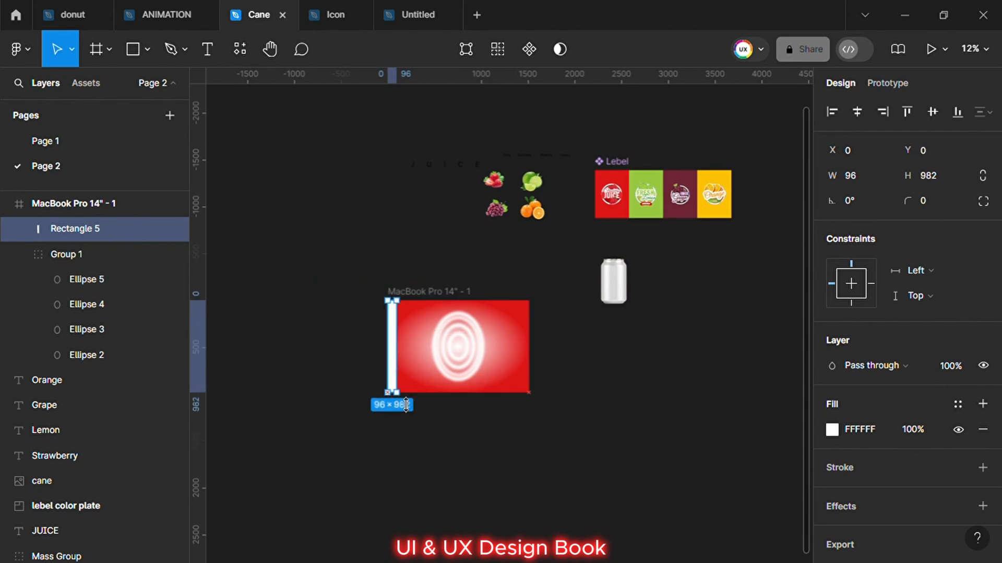
pyautogui.click(306, 357)
# Move the white rectangle out beside the red frame and rotate the JUICE text by 90 degrees.
pyautogui.click(395, 359)
pyautogui.click(455, 171)
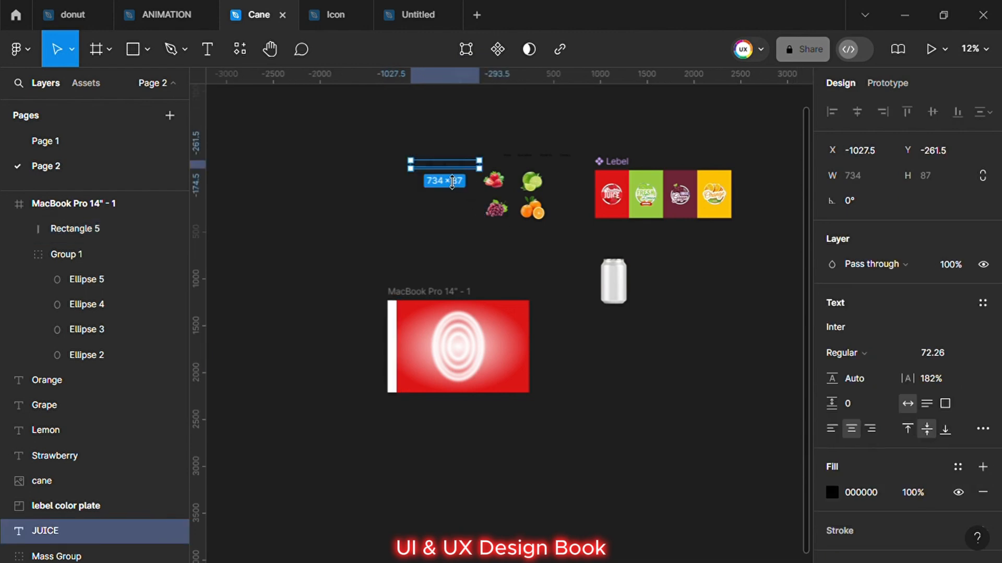
pyautogui.moveTo(395, 335); pyautogui.dragTo(351, 321)
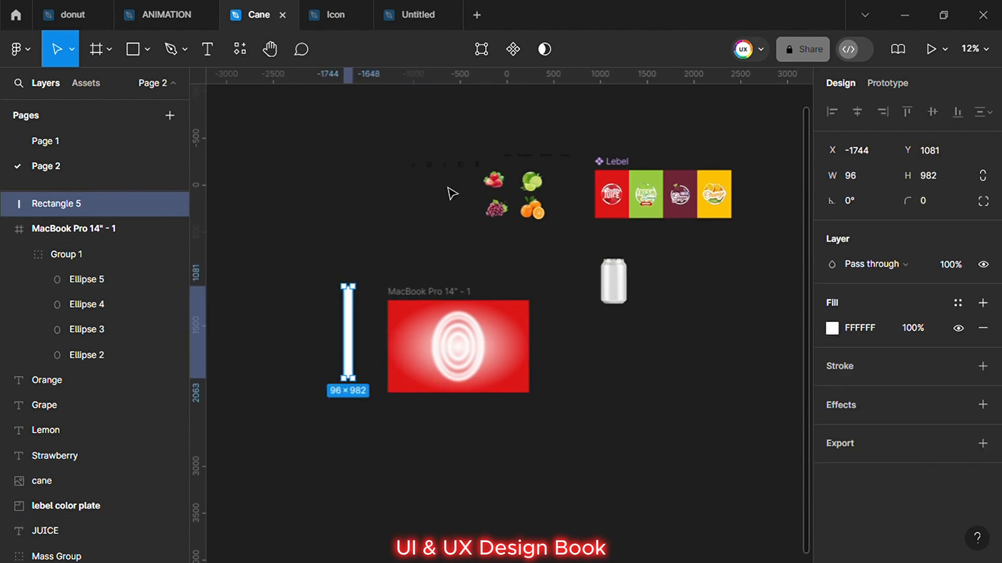
pyautogui.click(447, 171)
pyautogui.write('90')
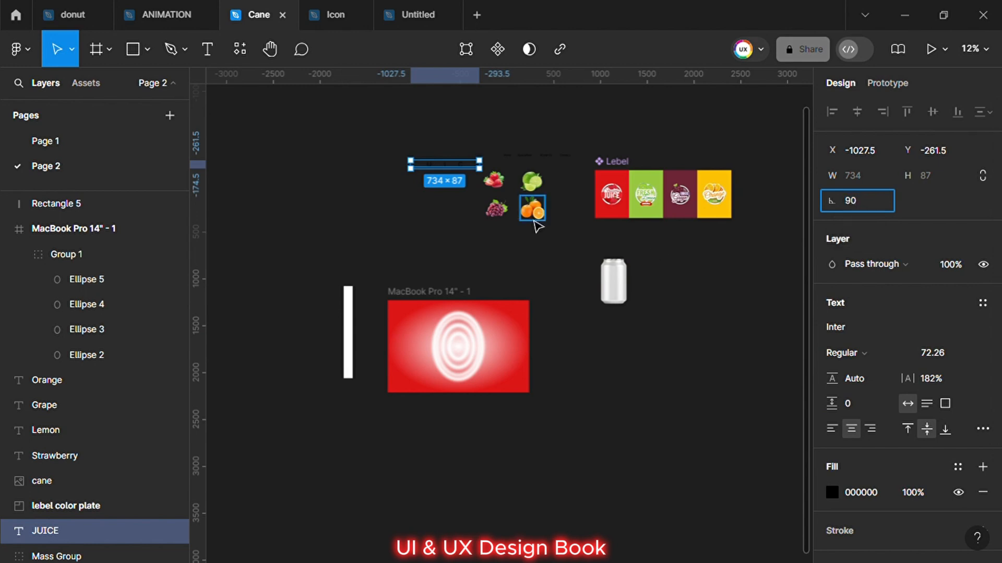
pyautogui.click(364, 250)
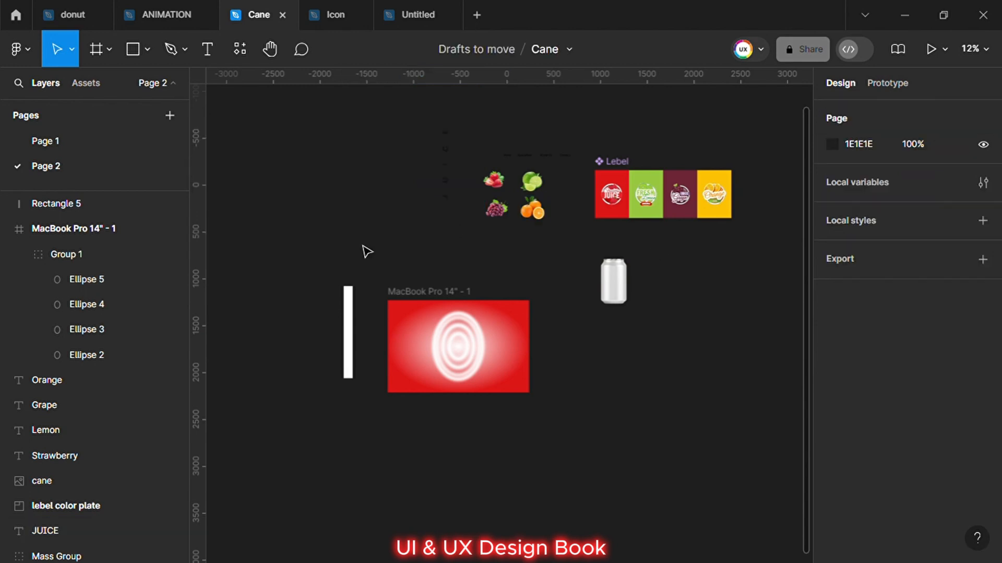
# Place the rotated JUICE text in front of the white rectangle and center the two on each other horizontally and vertically.
pyautogui.moveTo(447, 190); pyautogui.dragTo(352, 330)
pyautogui.rightClick(346, 339)
pyautogui.click(388, 179)
pyautogui.keyDown('shift'); pyautogui.click(332, 290); pyautogui.keyUp('shift')
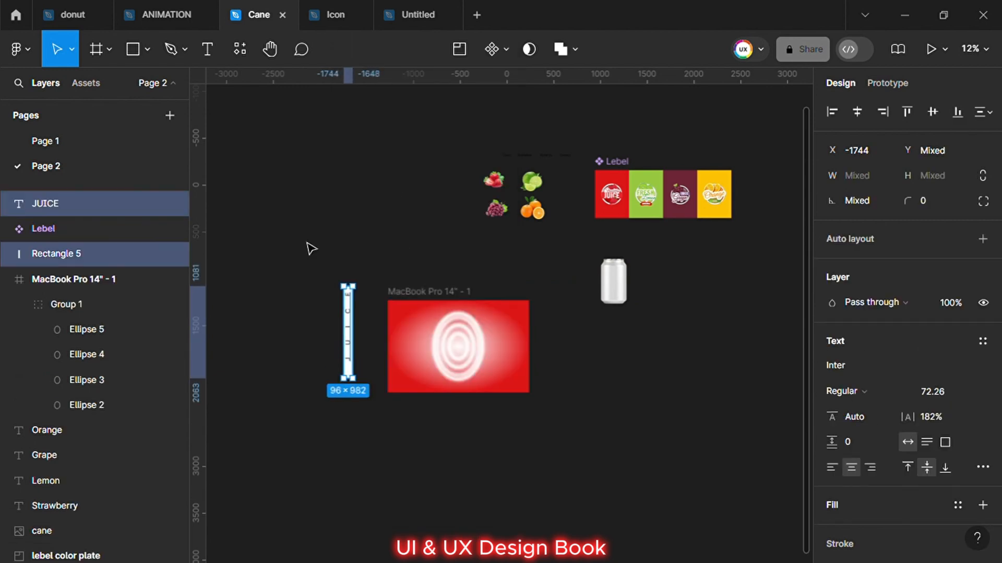
pyautogui.moveTo(303, 238); pyautogui.dragTo(361, 392)
pyautogui.click(857, 111)
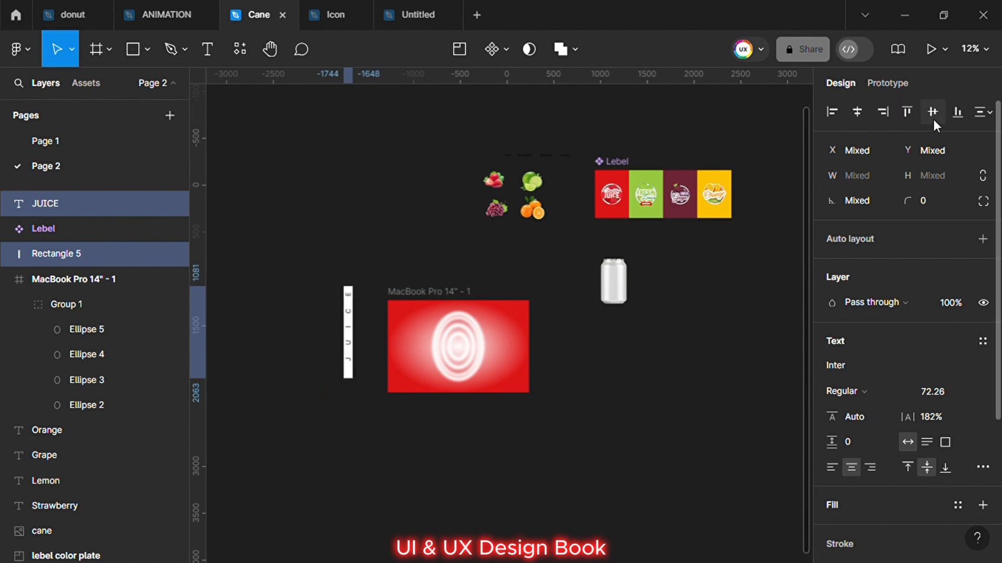
pyautogui.click(933, 111)
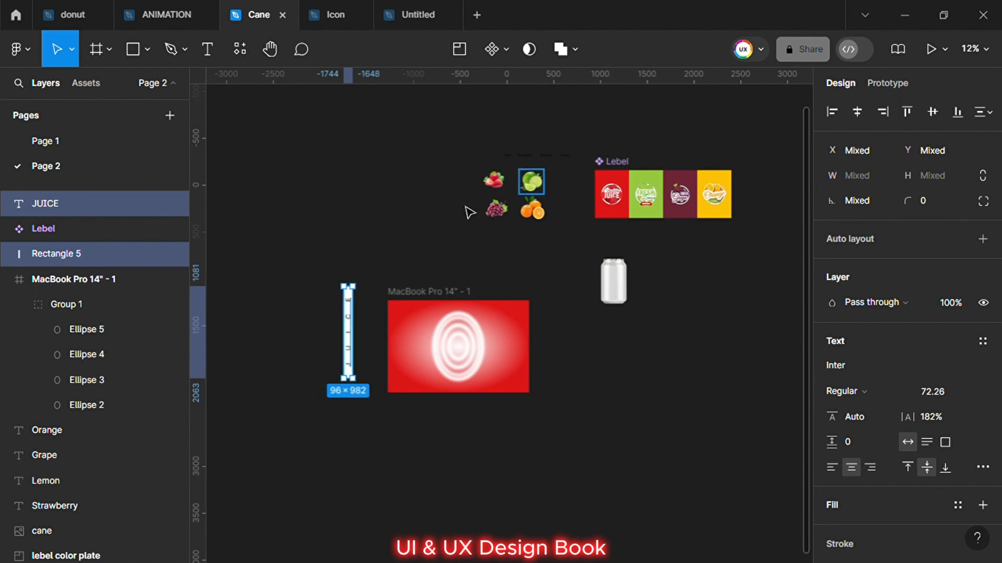
# Group the JUICE text with the white rectangle and place the group at the red frame's left edge, at X 0, Y 0.
pyautogui.rightClick(358, 328)
pyautogui.click(392, 233)
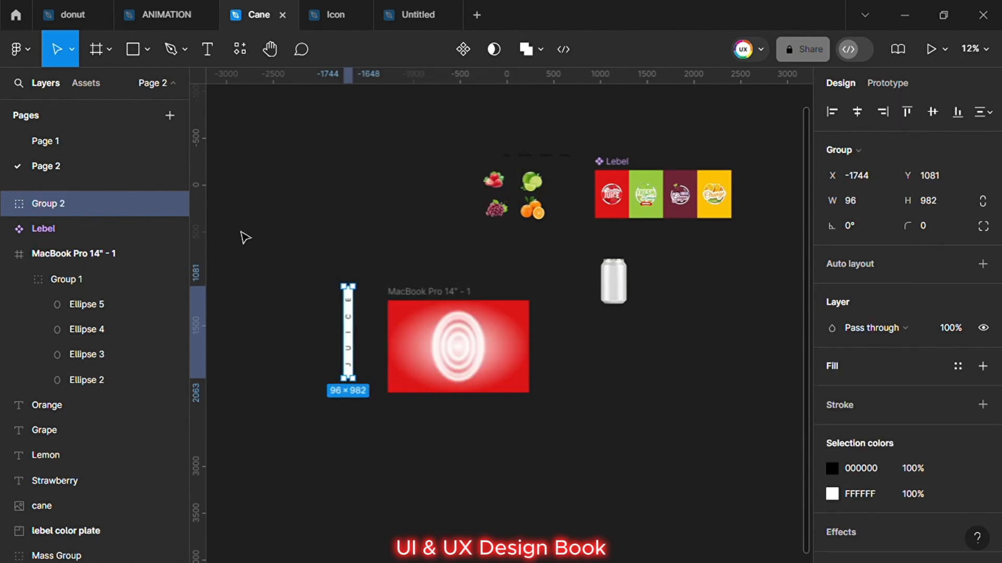
pyautogui.moveTo(360, 313); pyautogui.dragTo(399, 333)
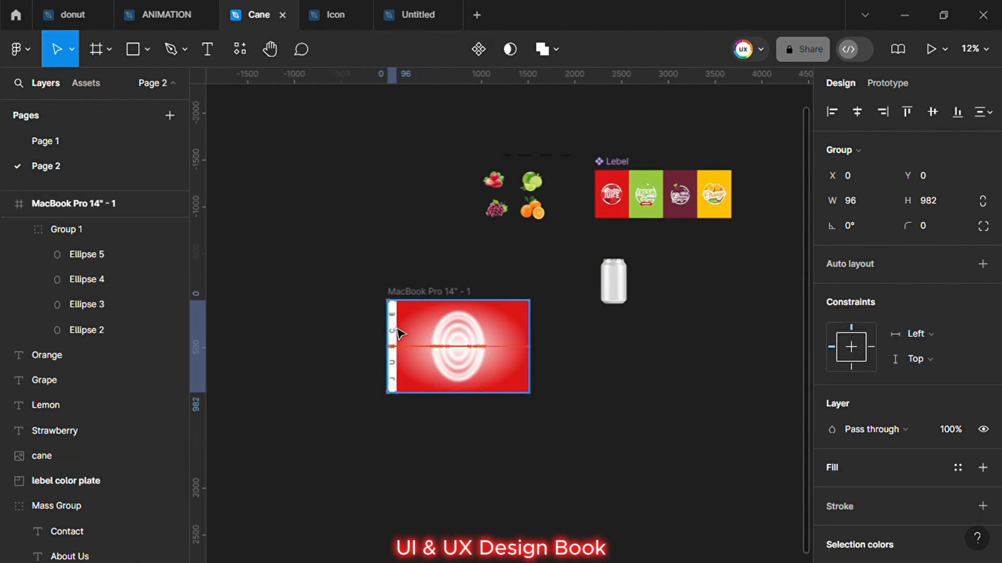
pyautogui.click(324, 316)
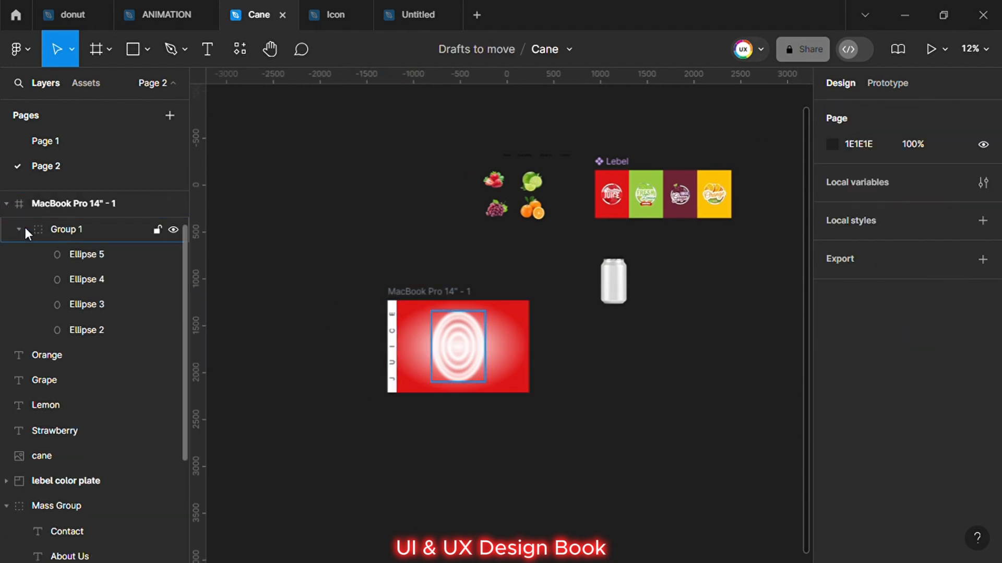
# Add a layer blur of 36 to the white rectangle inside the JUICE group.
pyautogui.click(392, 313)
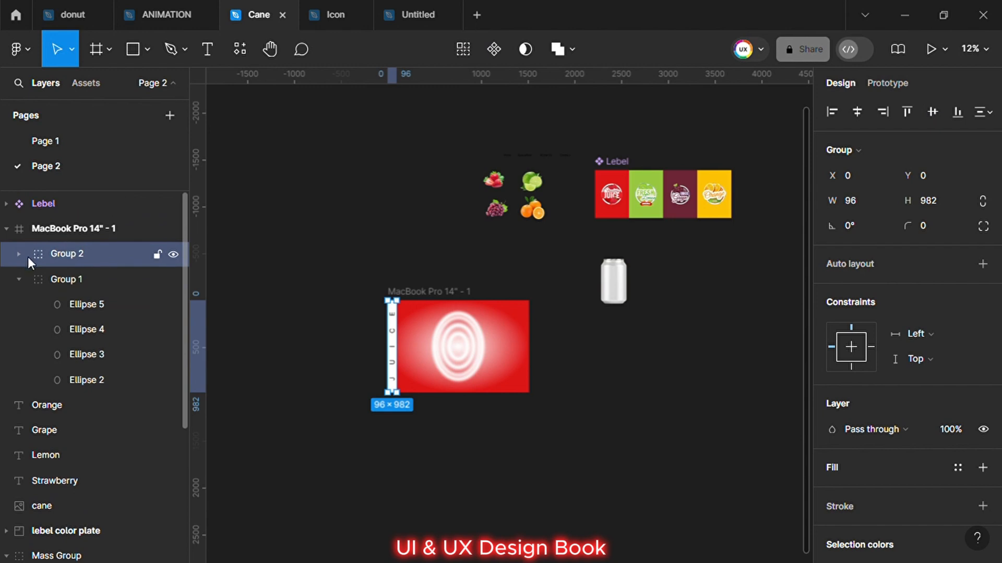
pyautogui.click(20, 254)
pyautogui.click(72, 306)
pyautogui.scroll(-2, 882, 428)
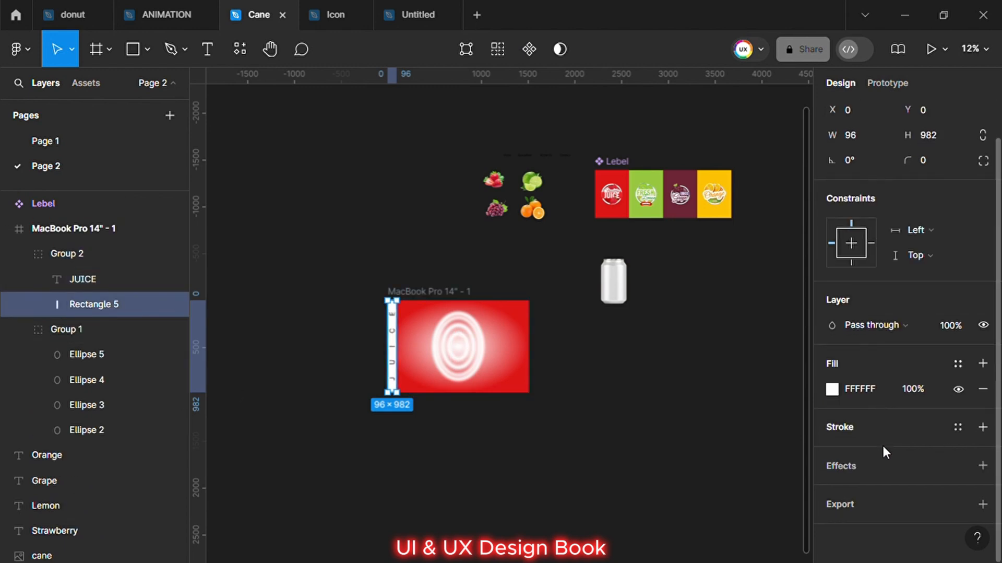
pyautogui.click(983, 466)
pyautogui.click(879, 490)
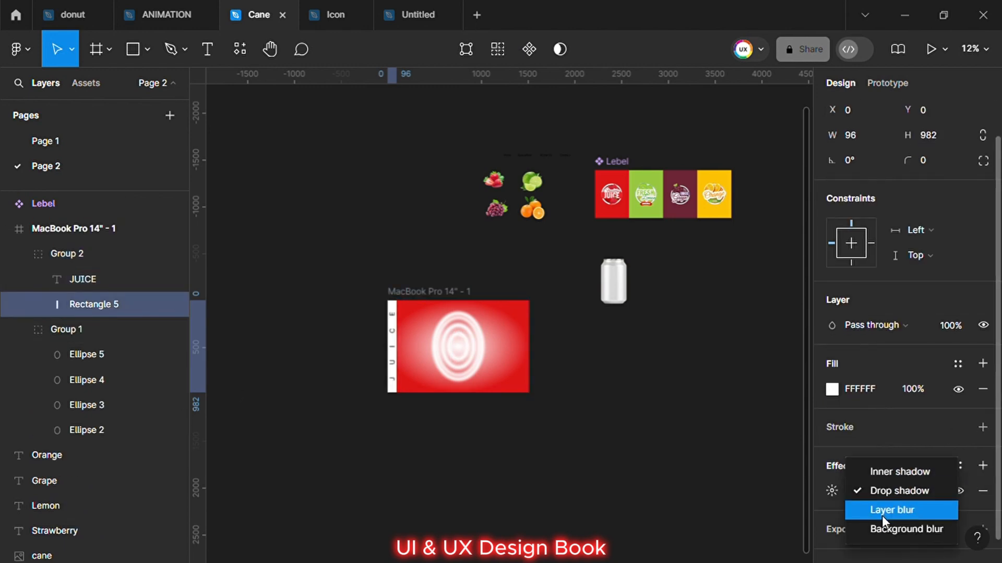
pyautogui.click(881, 511)
pyautogui.click(831, 490)
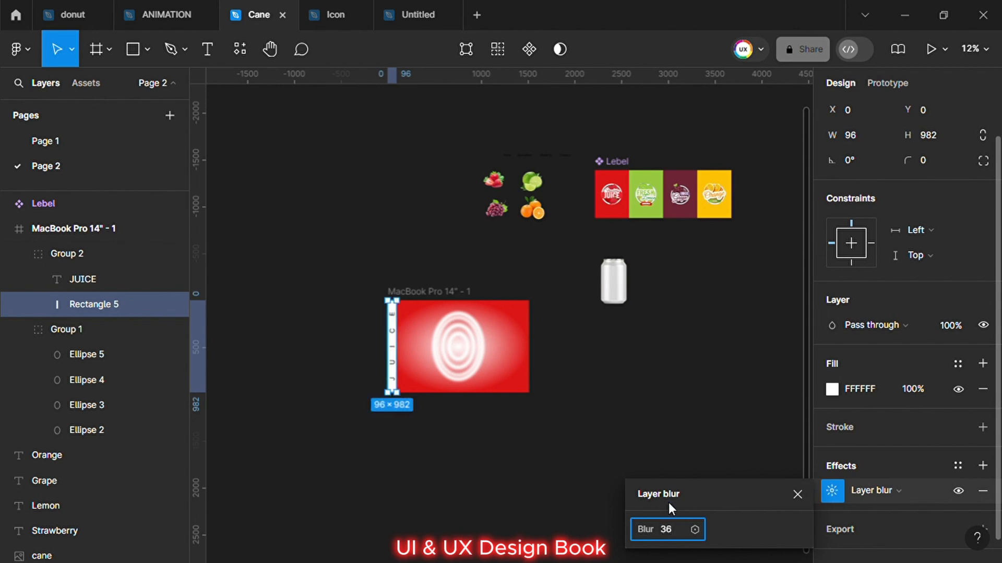
pyautogui.click(462, 433)
# Recolor the JUICE text with the red sampled from the first circle of the label color plate.
pyautogui.click(76, 279)
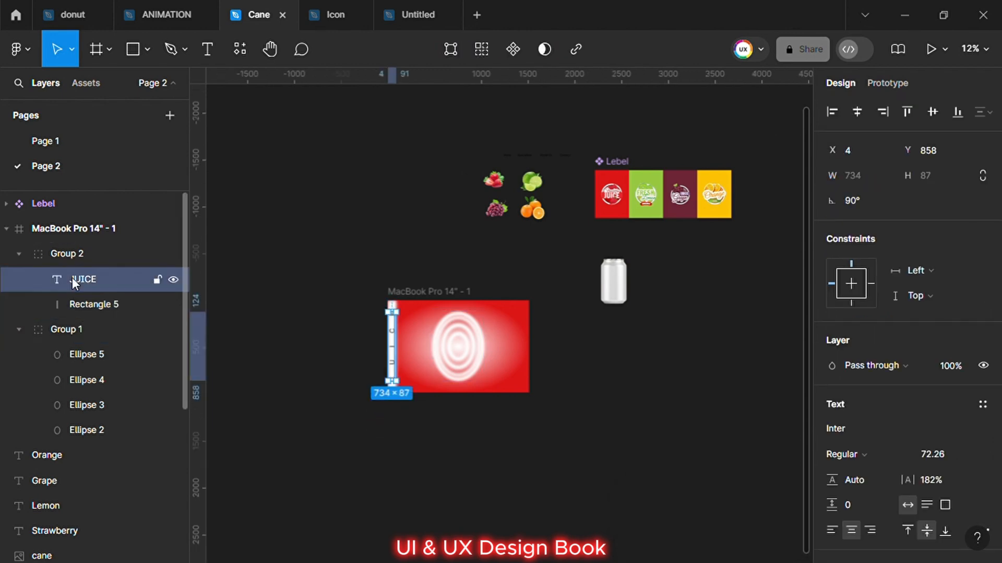
pyautogui.scroll(-3, 835, 435)
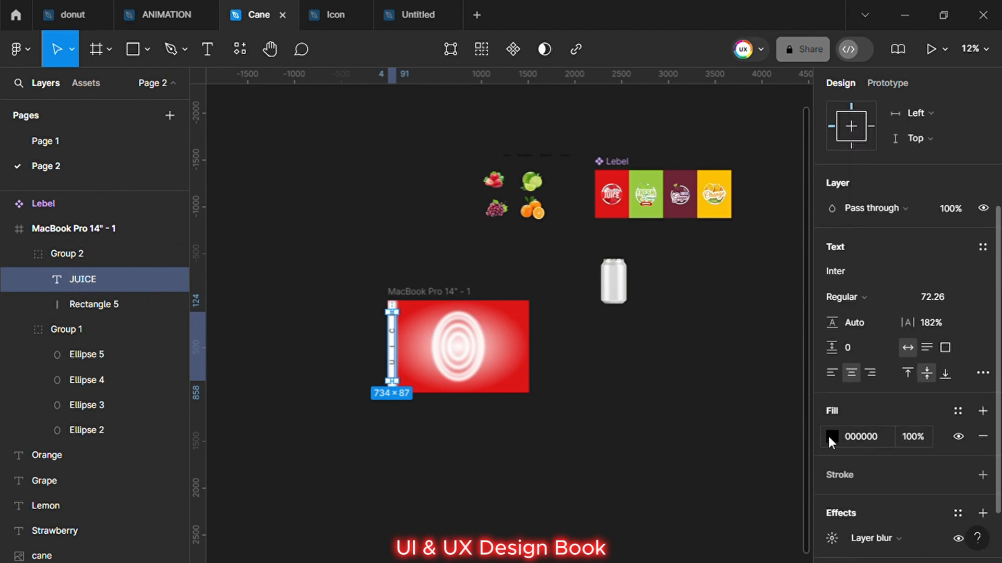
pyautogui.click(832, 437)
pyautogui.click(647, 375)
pyautogui.scroll(2, 579, 396)
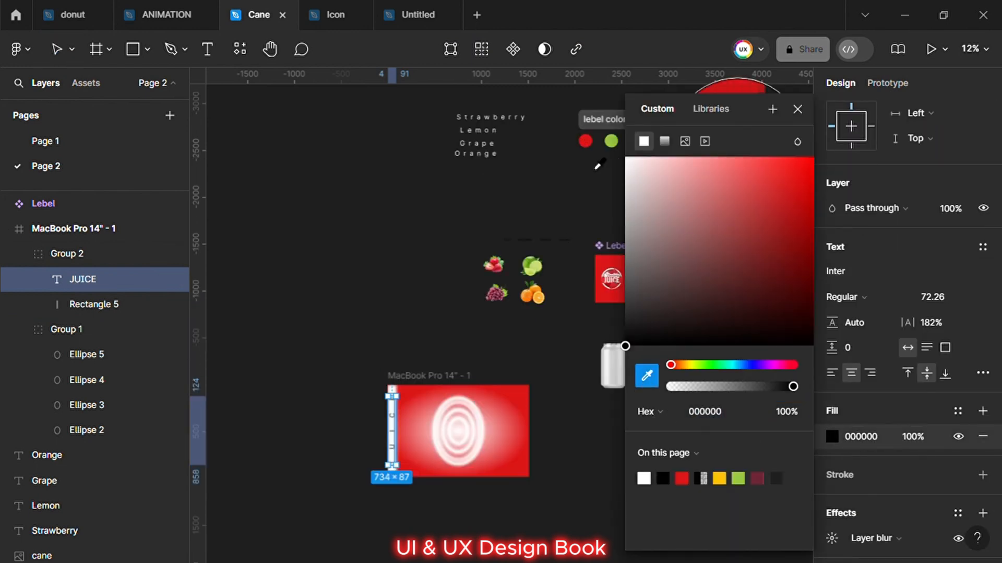
pyautogui.click(586, 140)
pyautogui.click(797, 110)
pyautogui.click(360, 309)
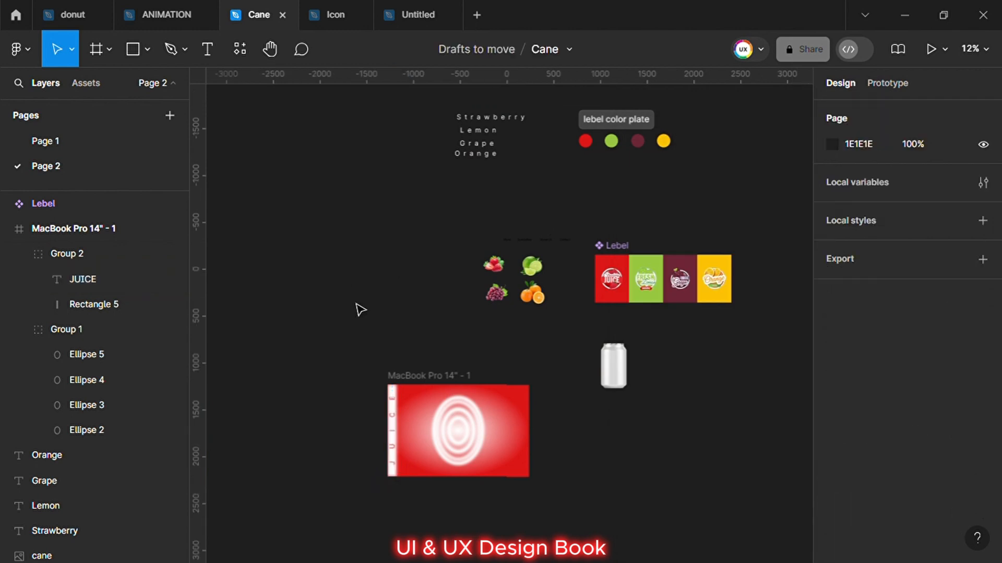
# Place strawberry images in the red frame's upper-left corner beside the JUICE bar and in its lower-right corner.
pyautogui.keyDown('ctrl'); pyautogui.scroll(4, 551, 527); pyautogui.keyUp('ctrl')
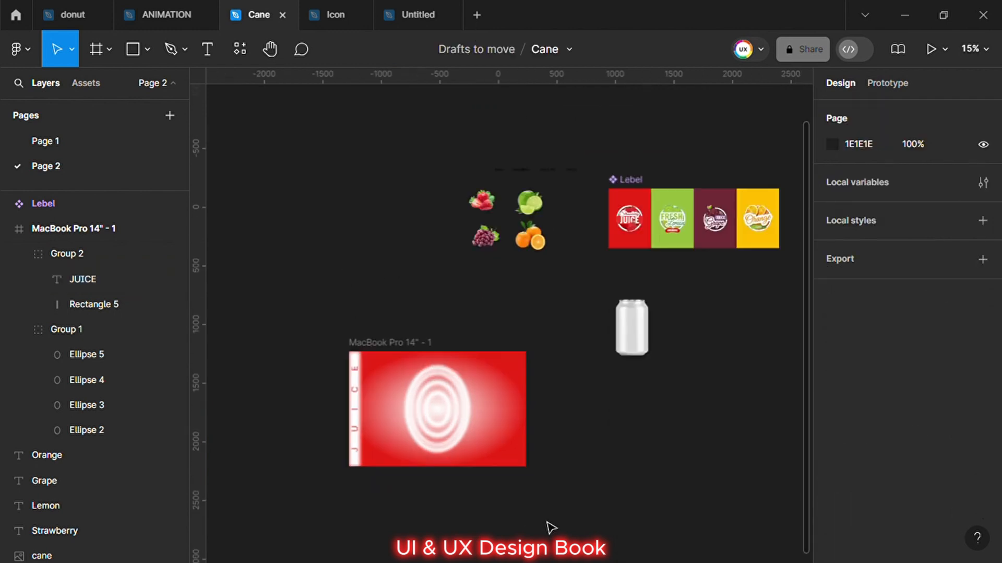
pyautogui.click(470, 123)
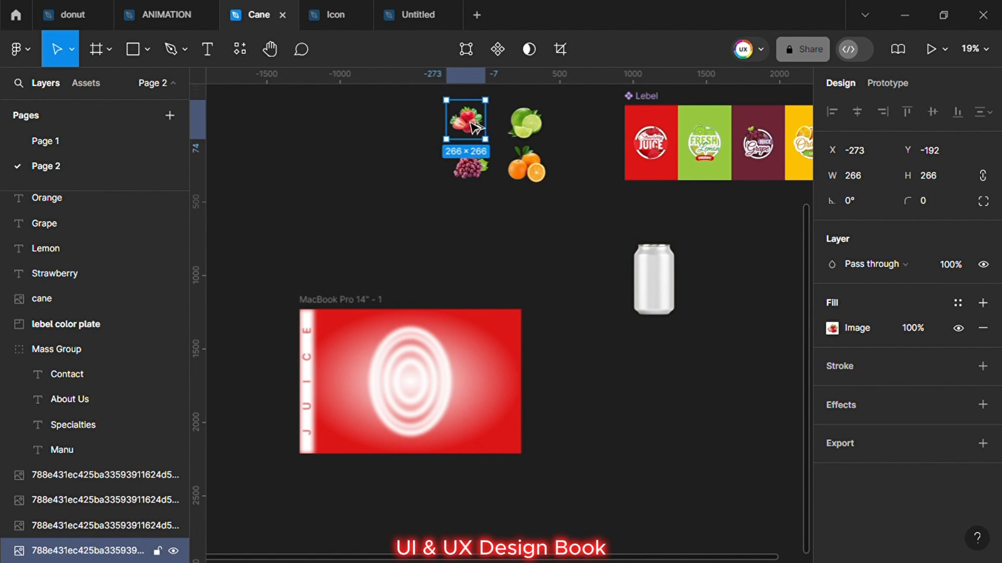
pyautogui.moveTo(470, 124); pyautogui.dragTo(343, 336)
pyautogui.click(382, 272)
pyautogui.moveTo(469, 125); pyautogui.dragTo(502, 439)
pyautogui.click(624, 386)
# Move the Strawberry text into the red frame's lower-left area beside the JUICE bar, at X 125, Y 862.
pyautogui.scroll(5, 624, 383)
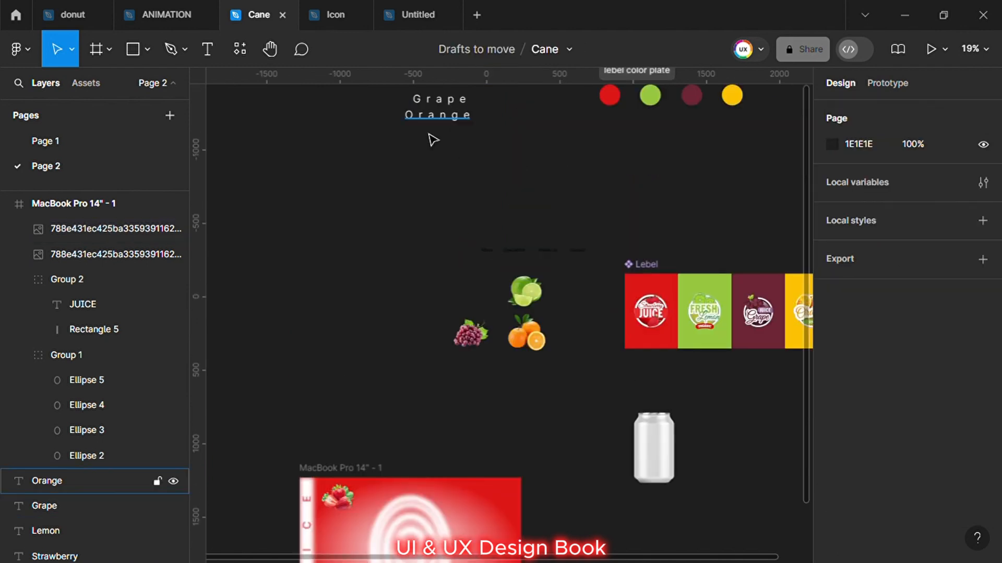
pyautogui.scroll(2, 433, 140)
pyautogui.moveTo(433, 140); pyautogui.dragTo(369, 371)
pyautogui.scroll(-9, 402, 313)
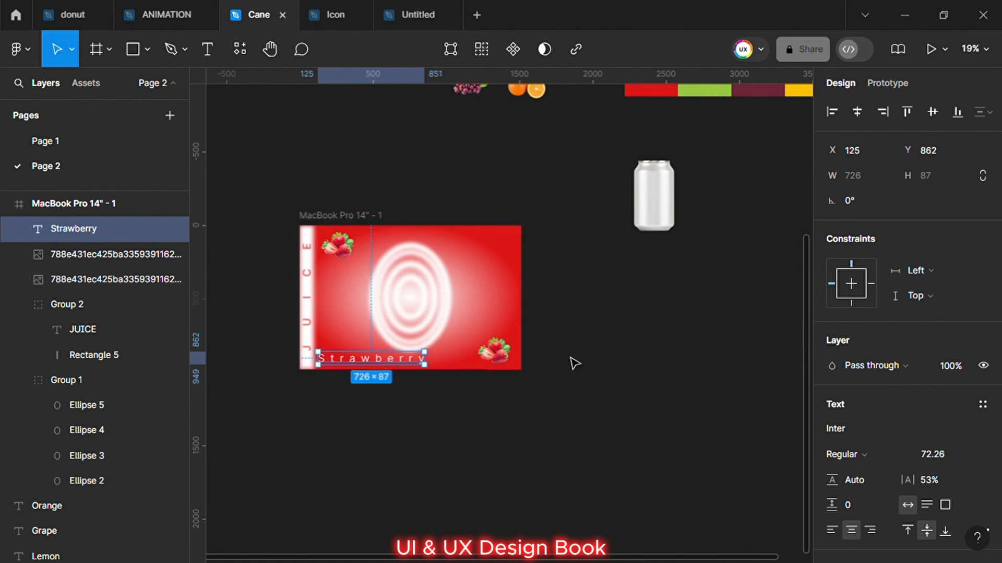
pyautogui.click(574, 362)
# Move the navigation text group (Manu, Specialties, About Us, Contact) into the red frame's upper right, at X 670, Y 36.
pyautogui.scroll(10, 608, 340)
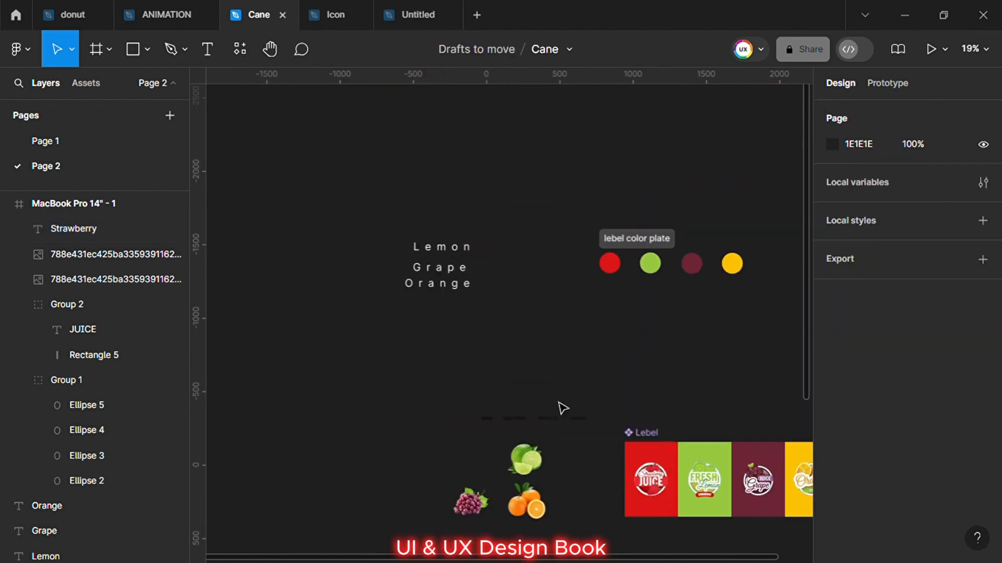
pyautogui.scroll(-8, 548, 438)
pyautogui.moveTo(546, 422); pyautogui.dragTo(469, 409)
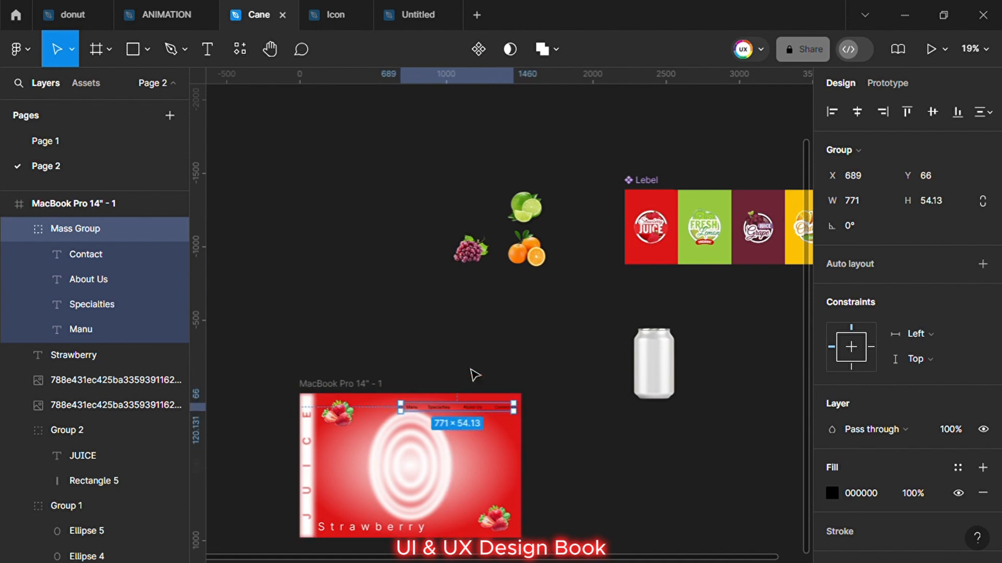
pyautogui.scroll(5, 457, 348)
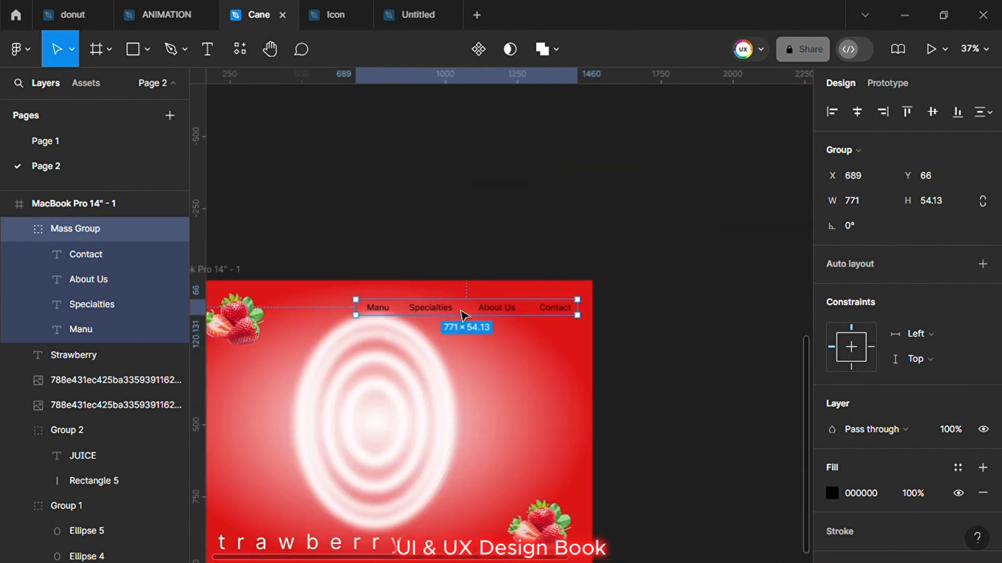
pyautogui.moveTo(461, 313); pyautogui.dragTo(450, 302)
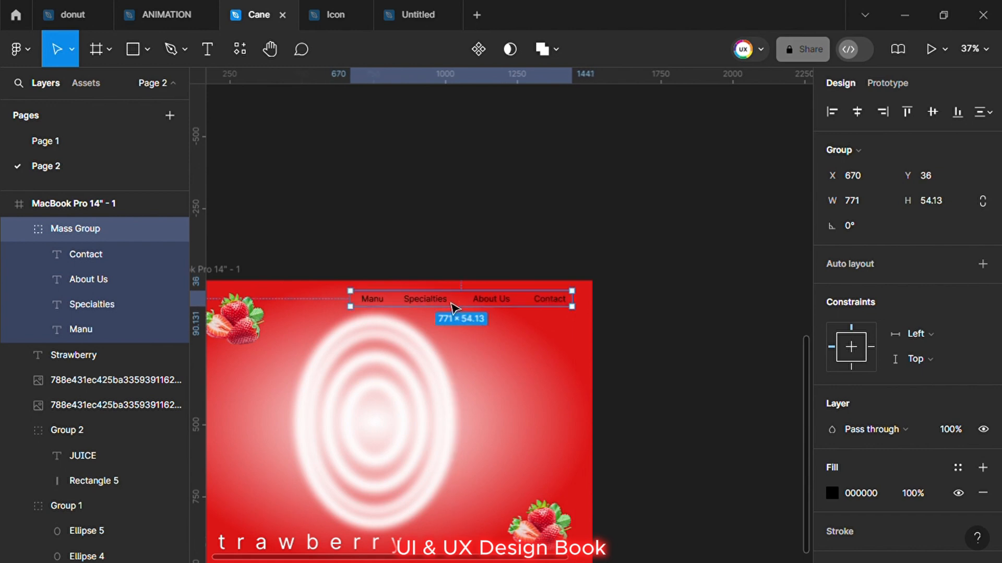
pyautogui.click(698, 301)
# Move the blank can image into the red frame over the blurred ellipse rings, at X 300, Y 186.
pyautogui.scroll(-3, 698, 301)
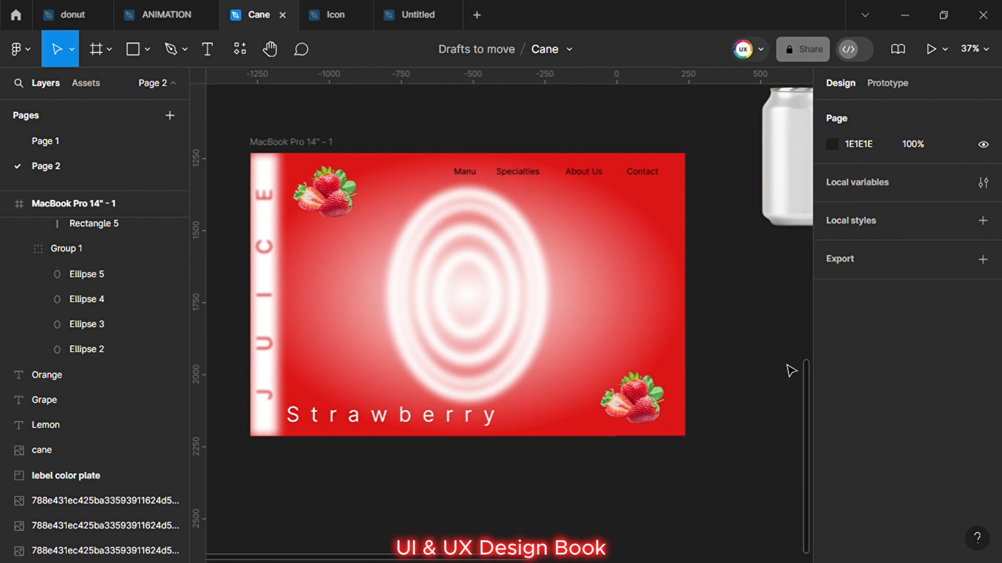
pyautogui.moveTo(778, 201); pyautogui.dragTo(450, 346)
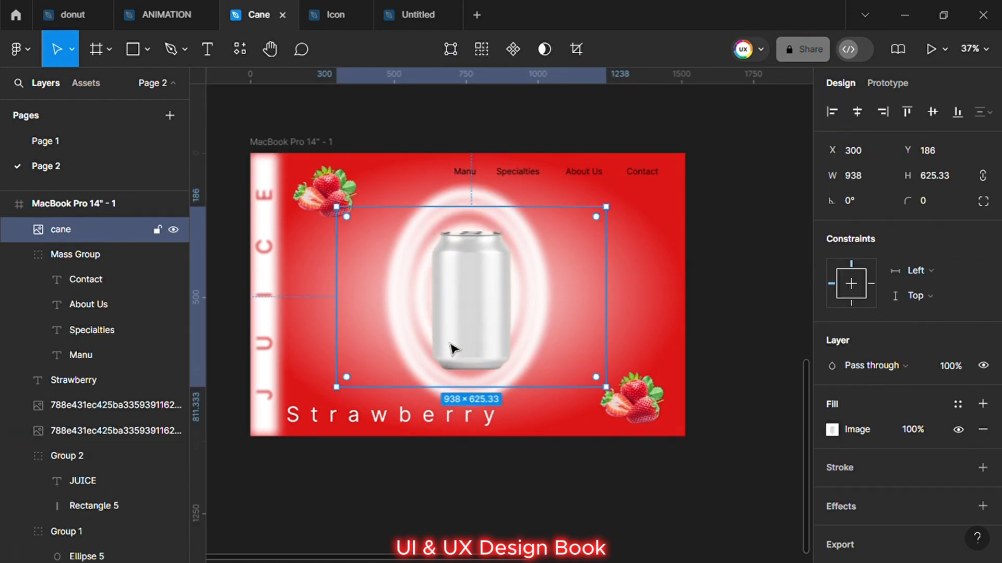
pyautogui.click(756, 312)
pyautogui.click(464, 321)
pyautogui.press('Escape')
# Insert an instance of the Lebel component with its strawberry section covering the can, at X 597, Y 266.
pyautogui.click(86, 82)
pyautogui.moveTo(51, 284); pyautogui.dragTo(498, 308)
pyautogui.moveTo(310, 201); pyautogui.dragTo(424, 236)
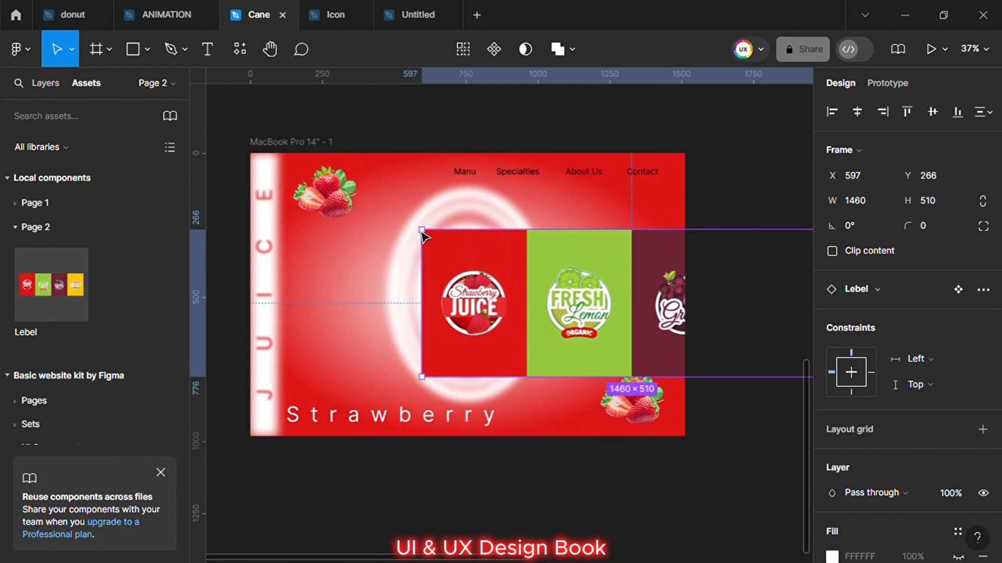
# Select the Lebel instance together with the can image and mask the label to the can's shape.
pyautogui.keyDown('shift'); pyautogui.click(402, 211); pyautogui.keyUp('shift')
pyautogui.click(45, 82)
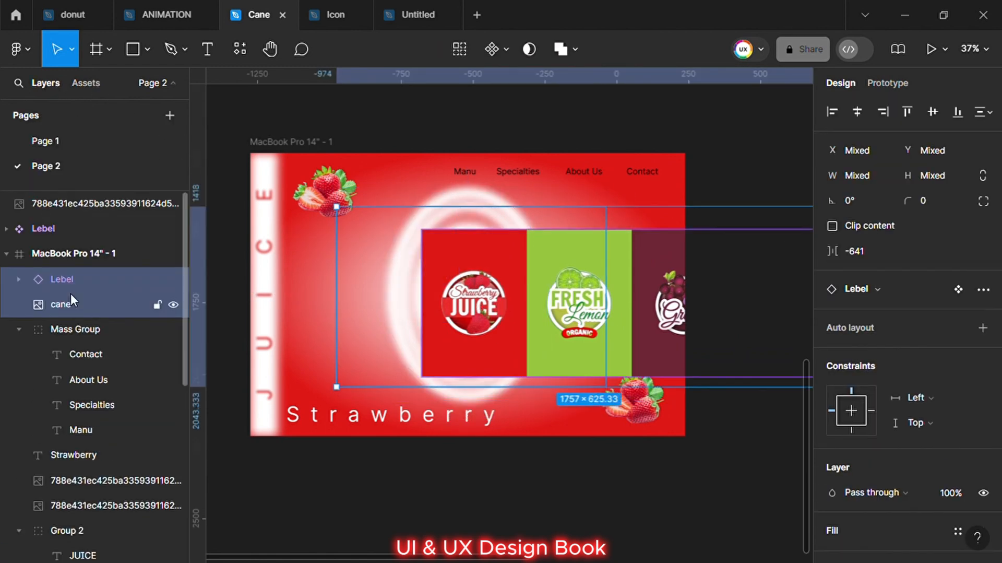
pyautogui.click(527, 52)
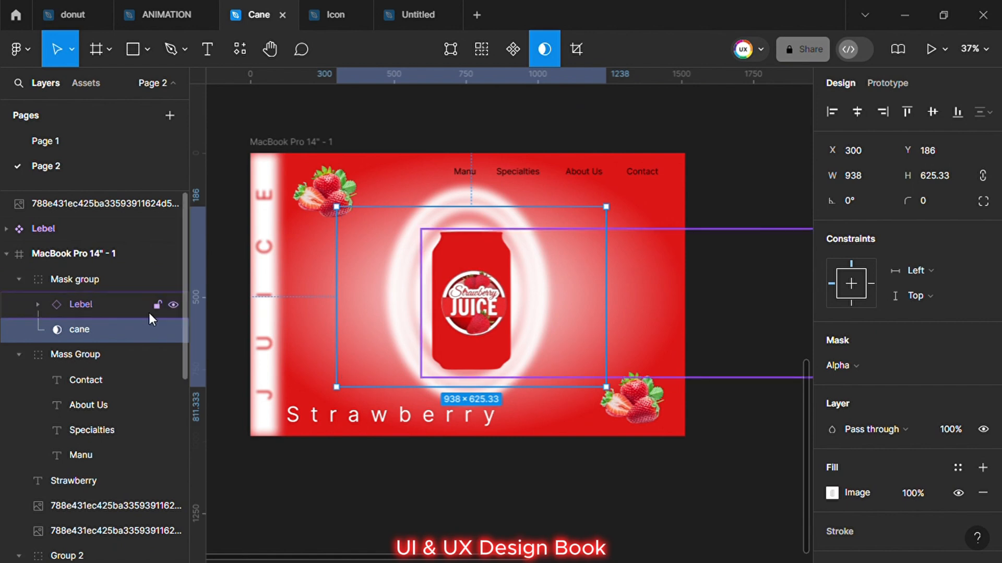
# Nudge the masked Lebel instance left and up to X 589, Y 264 to center the strawberry logo on the can.
pyautogui.click(125, 304)
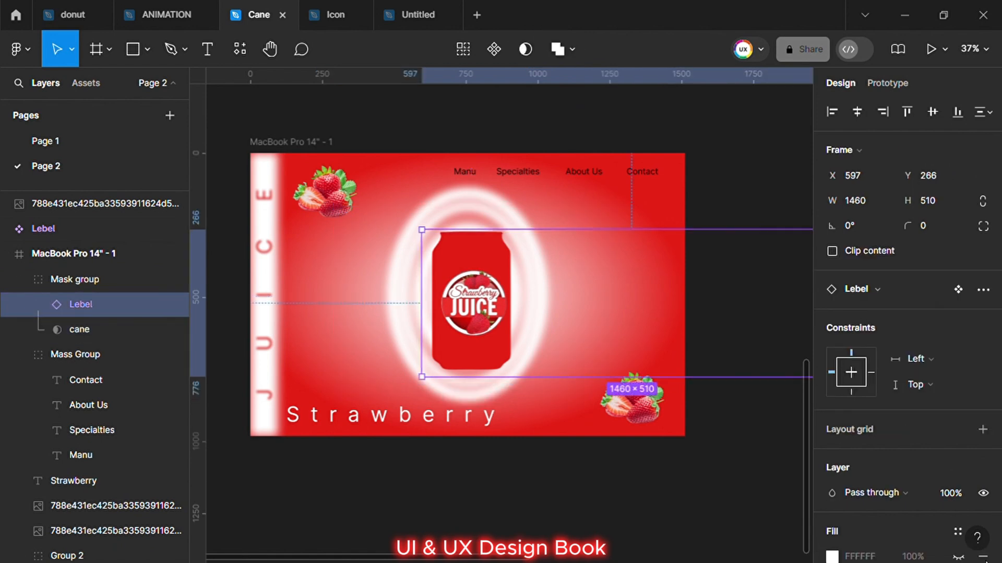
pyautogui.press('Left')
pyautogui.press('Left')
pyautogui.press('Left')
pyautogui.press('Left')
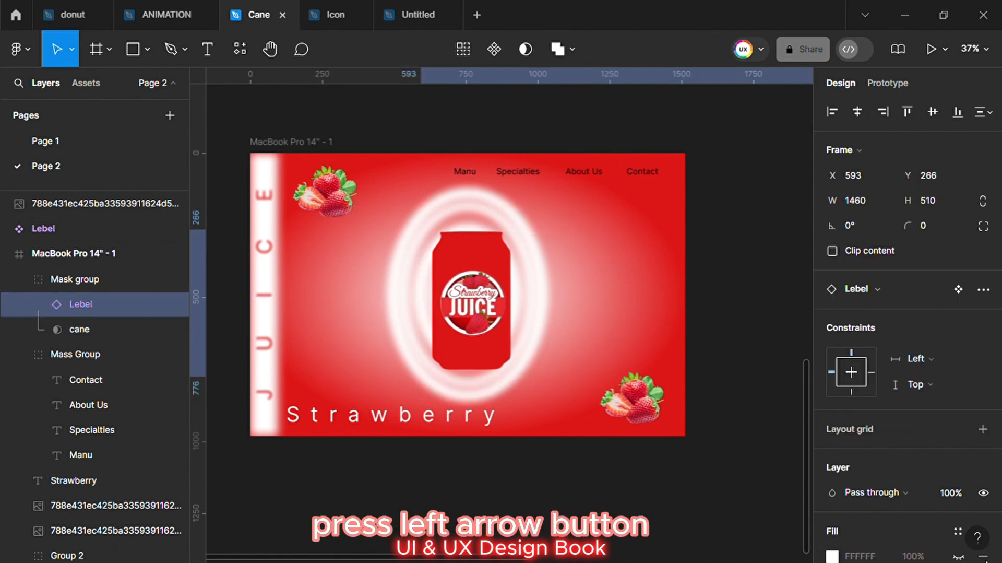
pyautogui.press('Up')
pyautogui.press('Up')
pyautogui.press('Left')
pyautogui.press('Left')
pyautogui.press('Left')
pyautogui.press('Left')
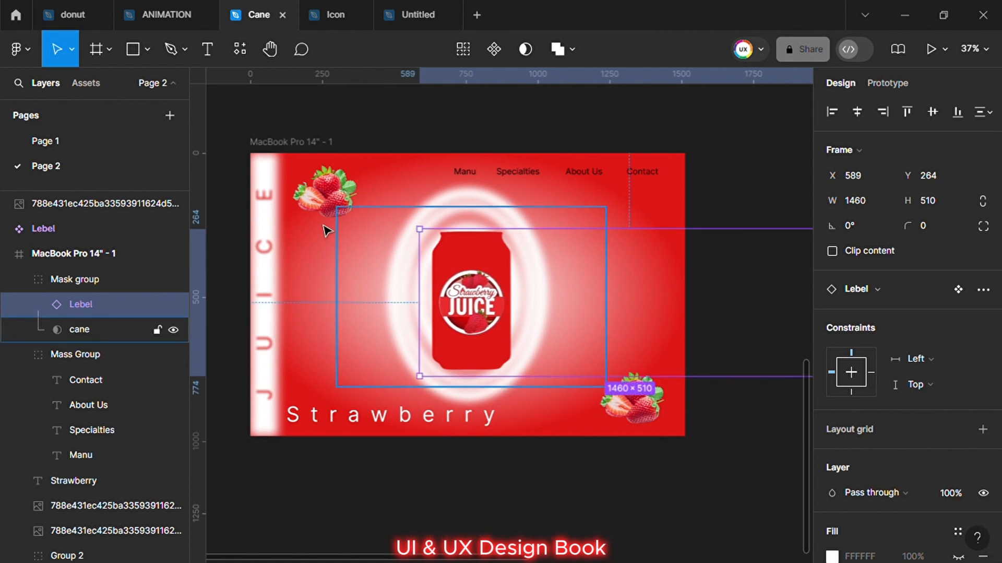
# Duplicate the can layer inside the mask group and turn off the mask on the copy beneath the original.
pyautogui.click(68, 336)
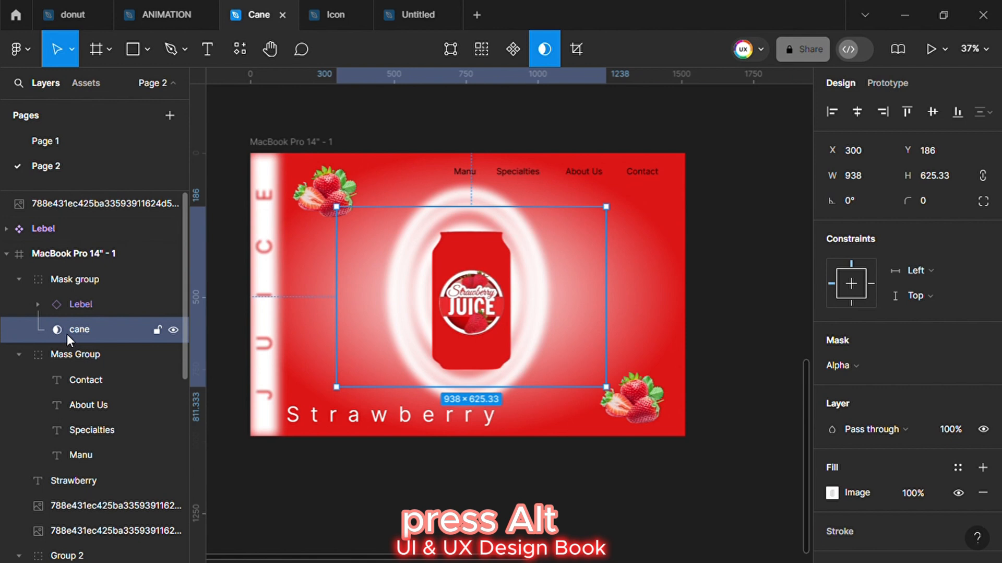
pyautogui.keyDown('alt'); pyautogui.moveTo(66, 334); pyautogui.dragTo(70, 340); pyautogui.keyUp('alt')
pyautogui.click(545, 49)
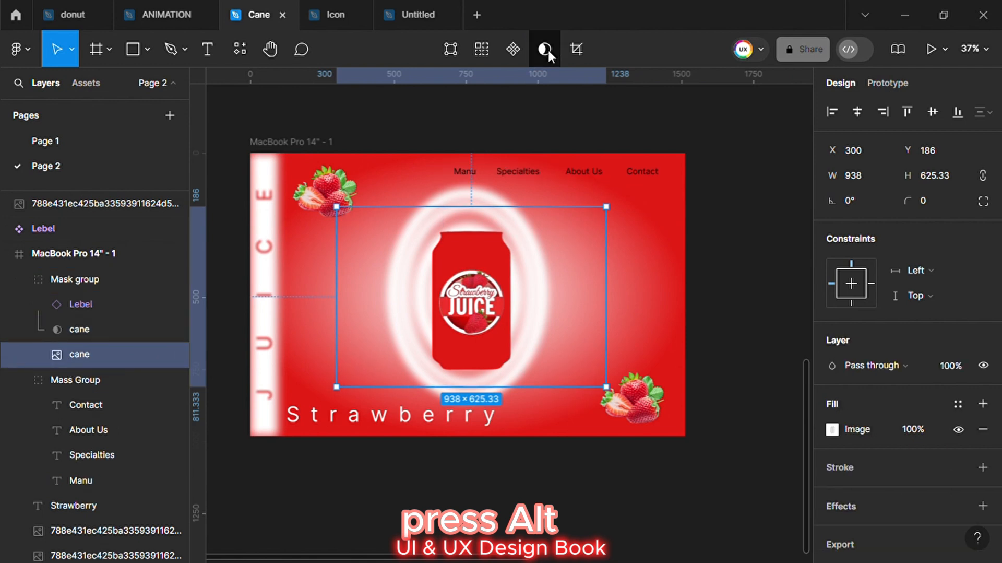
# Set the masked Lebel instance's blend mode to Plus darker.
pyautogui.click(101, 302)
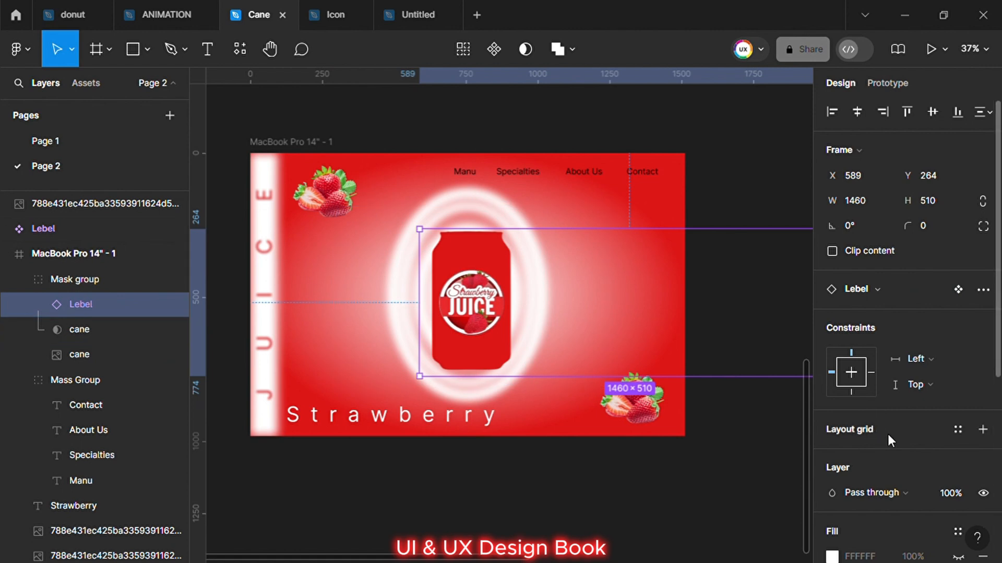
pyautogui.scroll(-3, 887, 431)
pyautogui.click(901, 414)
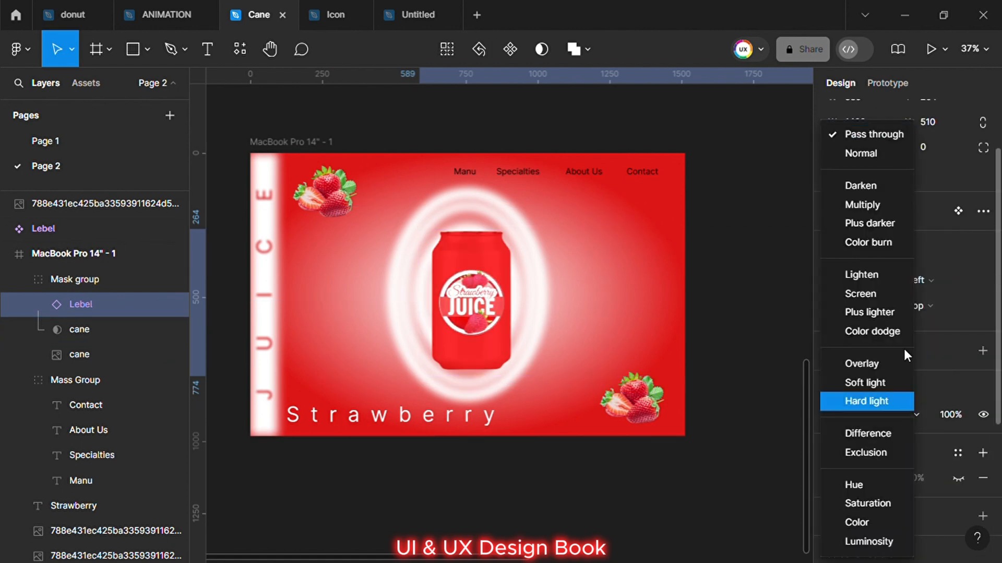
pyautogui.click(866, 225)
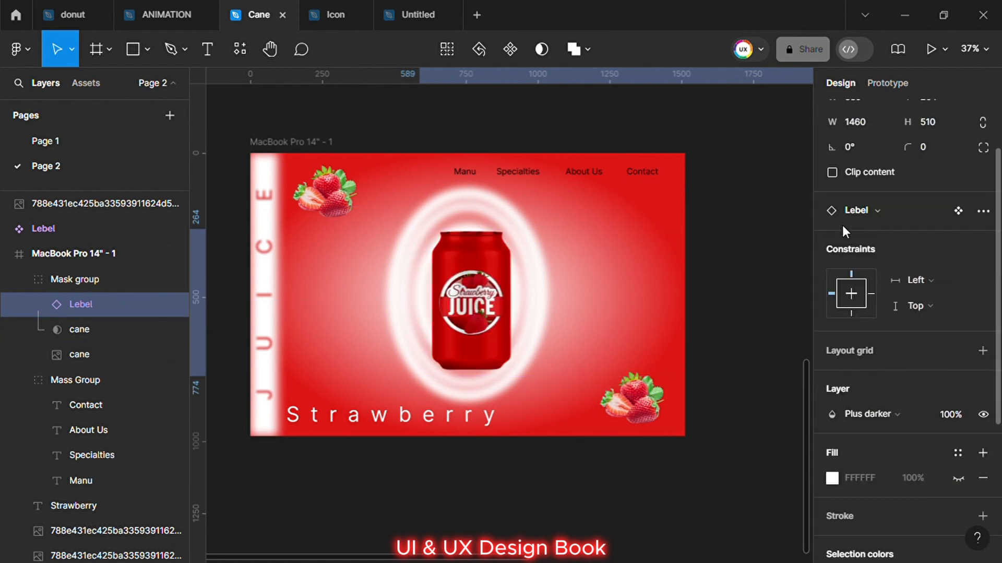
pyautogui.click(770, 160)
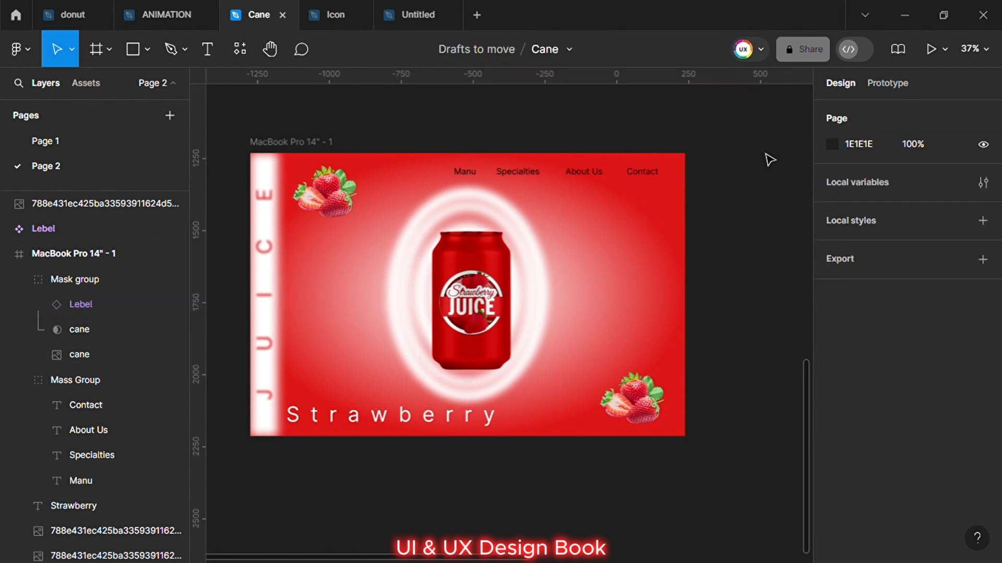
# Duplicate the finished strawberry frame and place the copy directly to its right, at X 314, Y 1232.
pyautogui.scroll(-5, 771, 159)
pyautogui.hscroll(4, 694, 394)
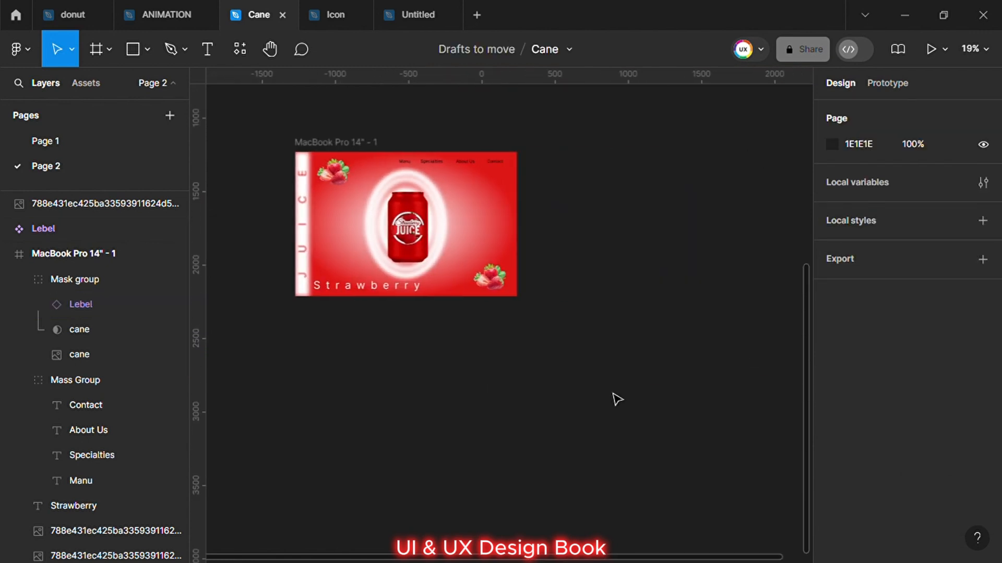
pyautogui.scroll(2, 596, 394)
pyautogui.scroll(2, 596, 394)
pyautogui.scroll(-1, 596, 394)
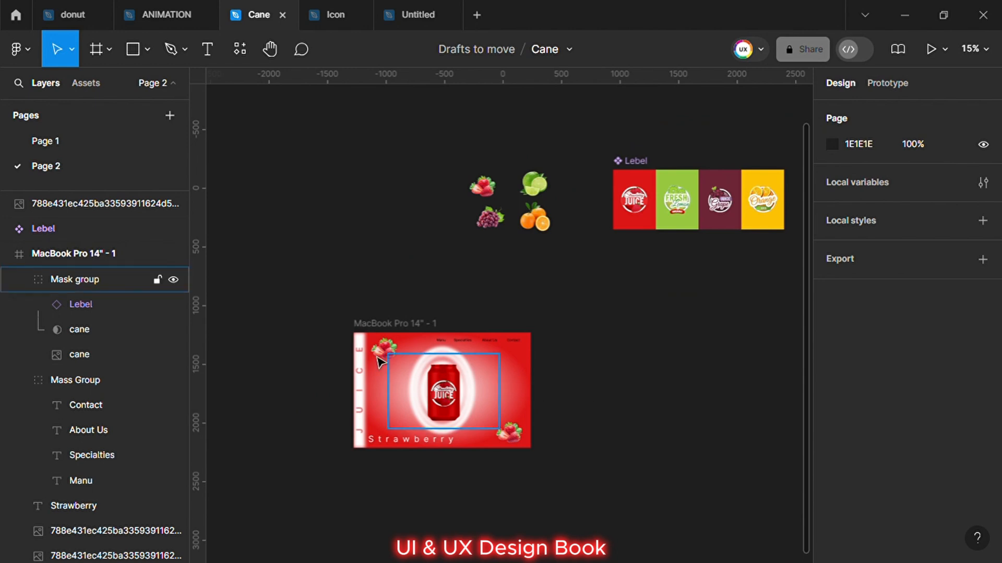
pyautogui.moveTo(311, 303); pyautogui.dragTo(633, 409)
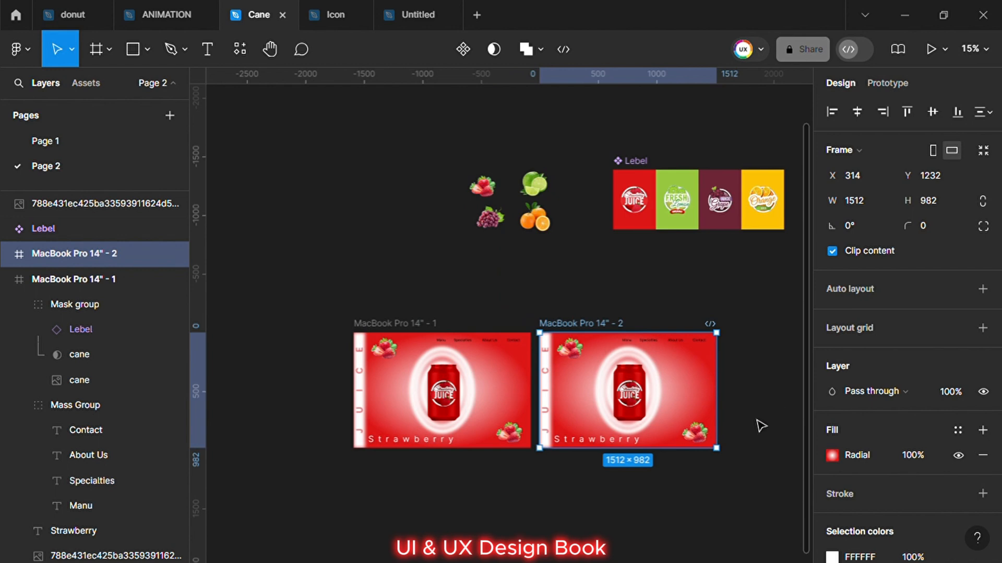
# Change the second frame's outer radial gradient stop to green 97C840, sampled from the label color plate.
pyautogui.click(831, 454)
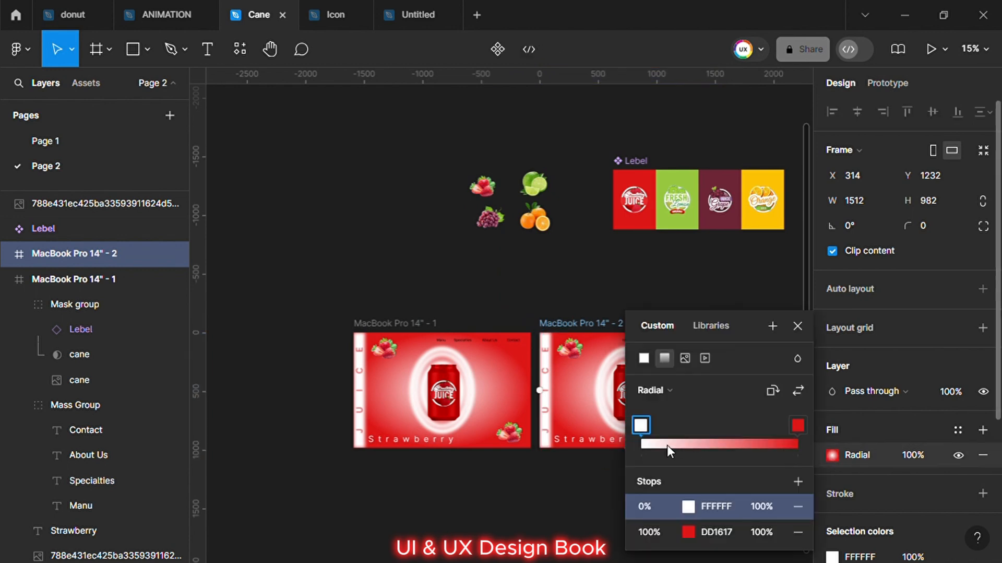
pyautogui.click(689, 531)
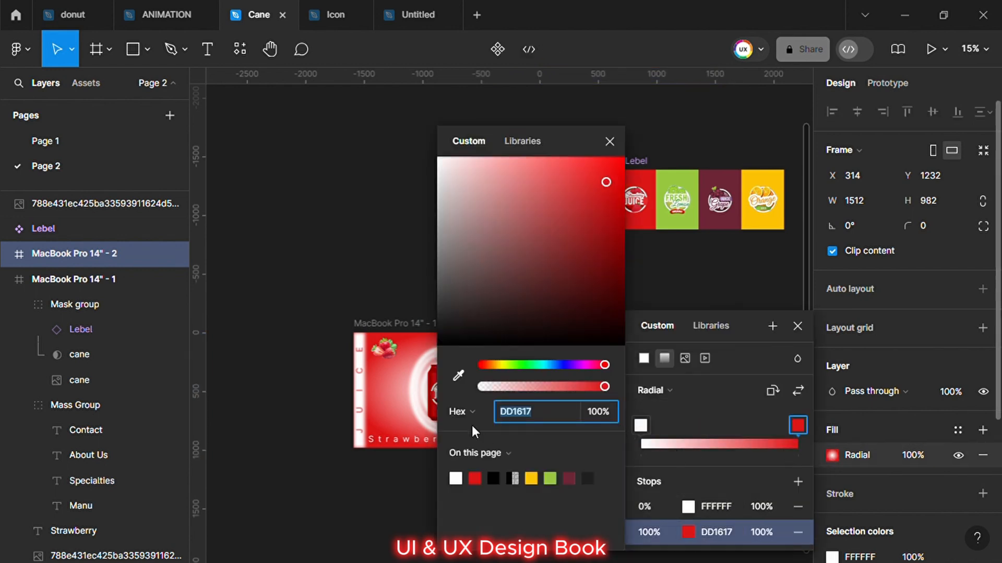
pyautogui.click(459, 375)
pyautogui.scroll(3, 629, 143)
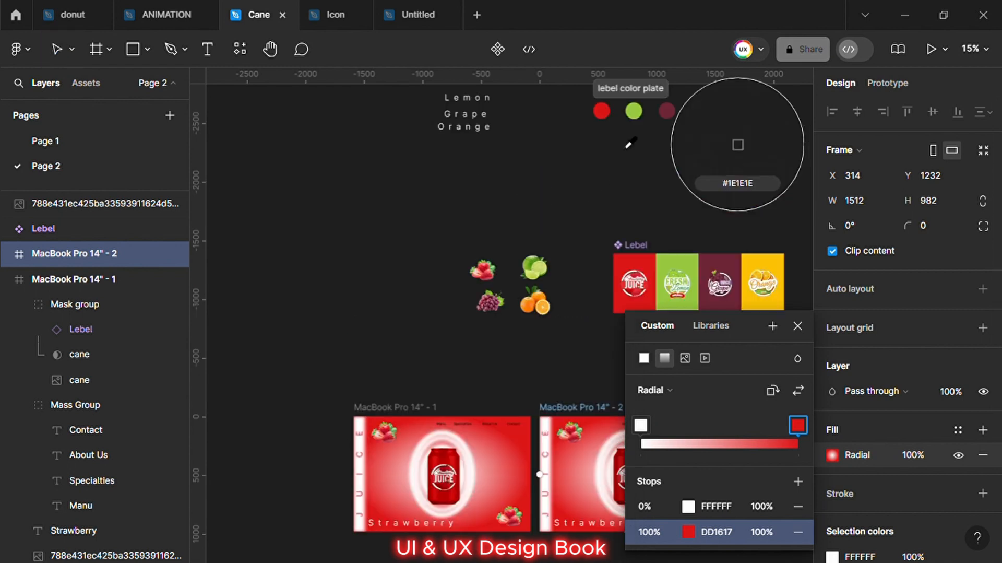
pyautogui.click(635, 121)
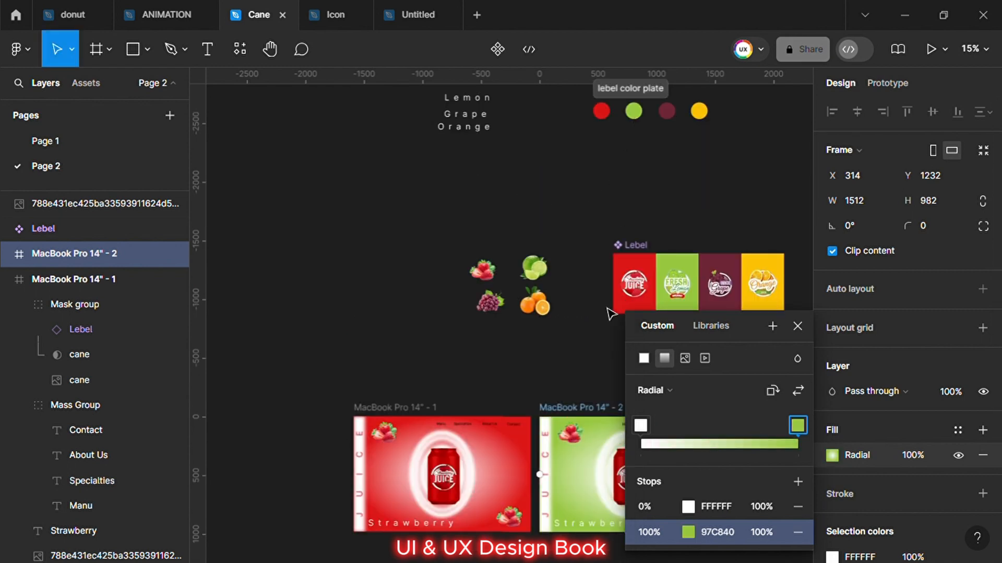
pyautogui.scroll(-3, 611, 313)
pyautogui.click(797, 325)
# Replace the strawberry image in the second frame's upper-left corner with the lime image.
pyautogui.click(569, 348)
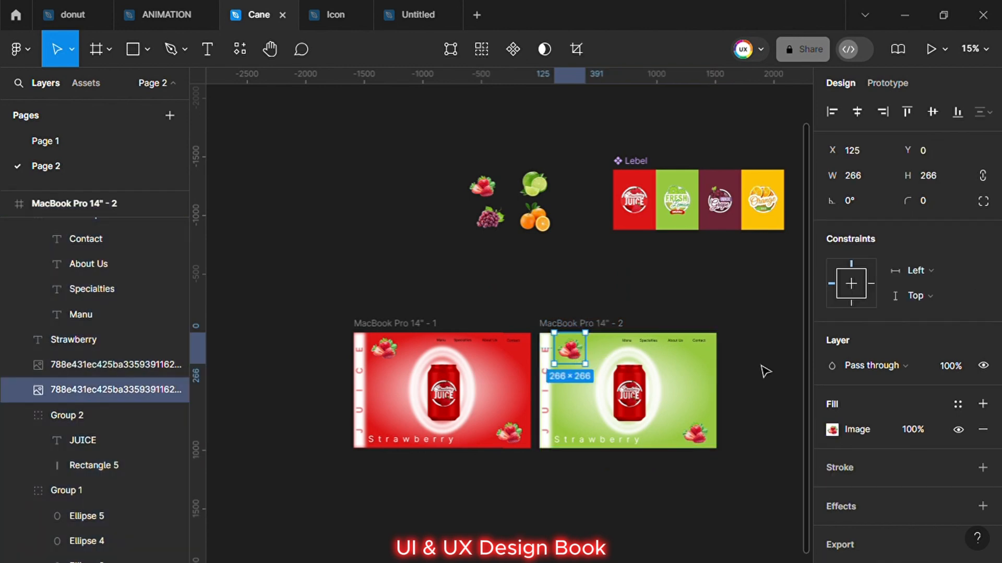
pyautogui.click(831, 429)
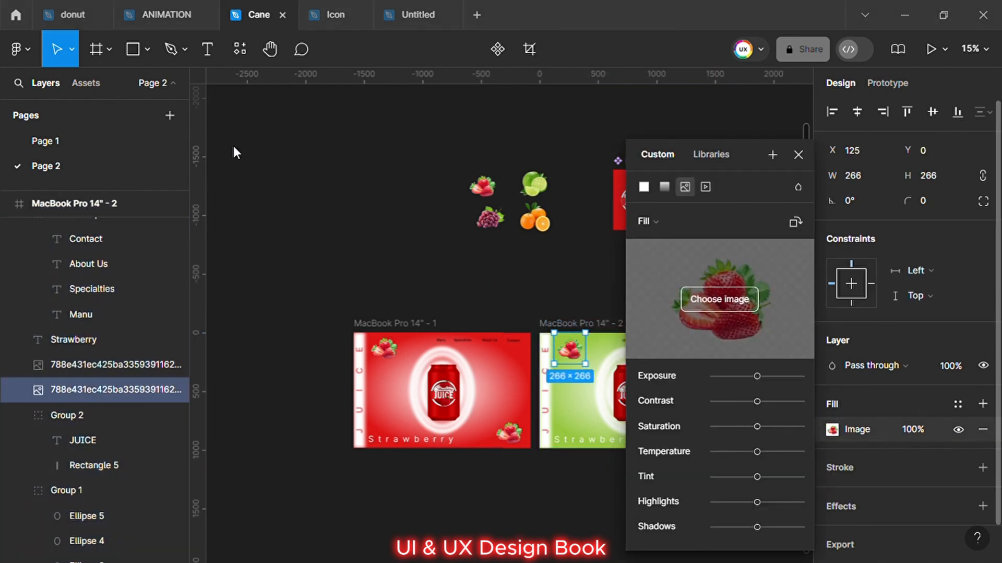
pyautogui.doubleClick(158, 214)
pyautogui.click(798, 154)
# Replace the strawberry image in the second frame's lower-right corner with the lime image.
pyautogui.click(696, 427)
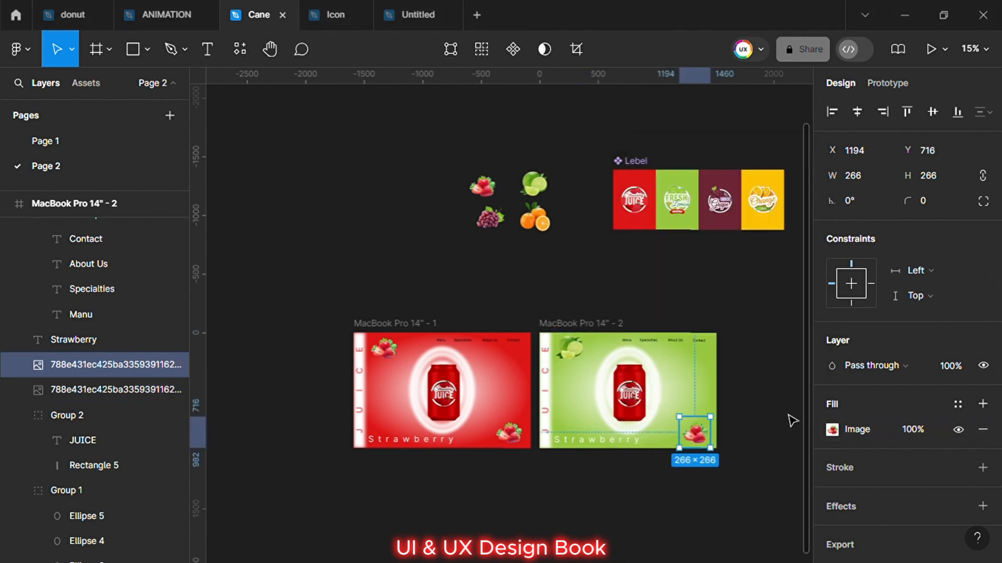
pyautogui.click(832, 429)
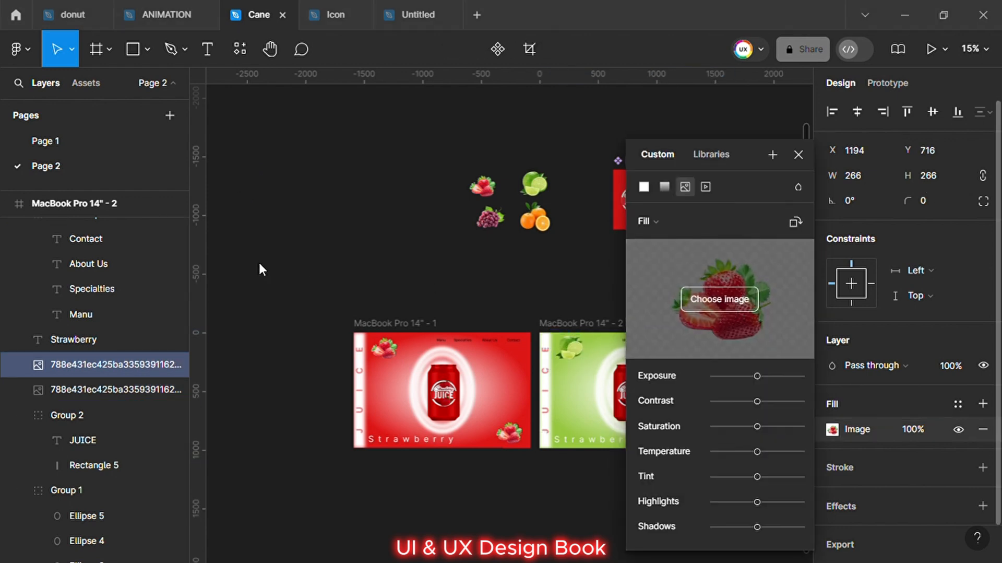
pyautogui.doubleClick(187, 214)
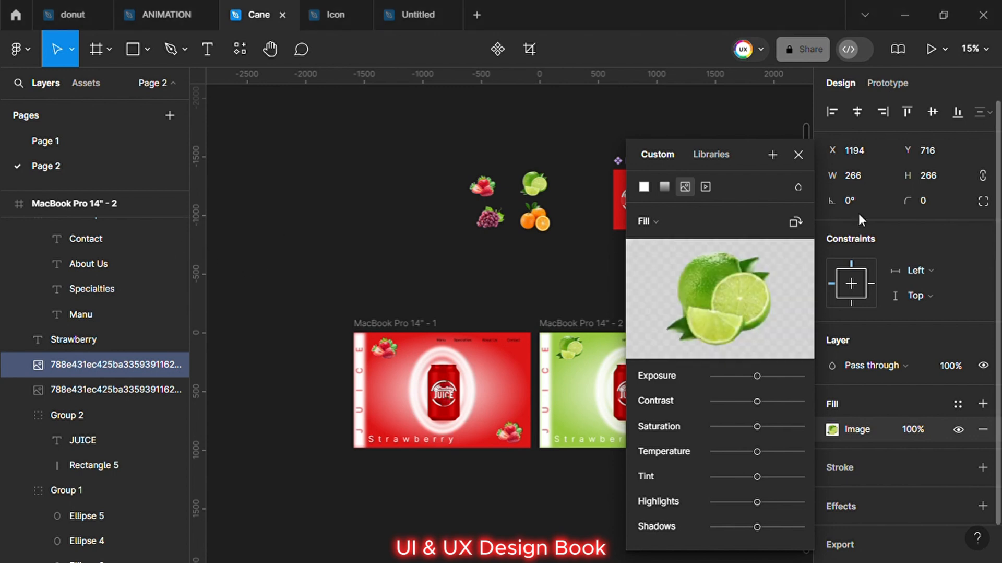
pyautogui.click(798, 155)
pyautogui.click(787, 367)
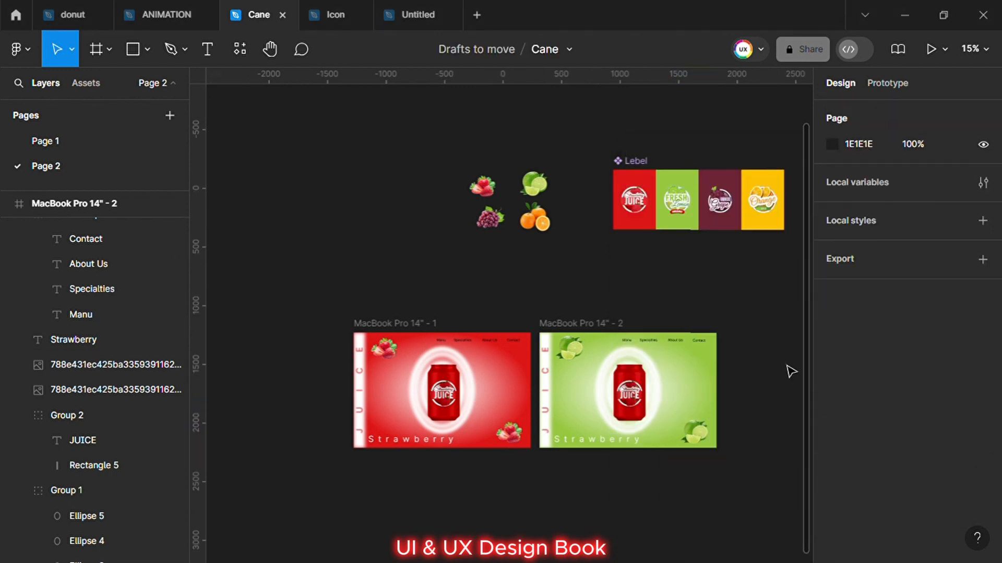
# Shift the label instance inside the second frame's can mask left to X 230 so the green lemon label covers the can.
pyautogui.click(631, 400)
pyautogui.click(108, 264)
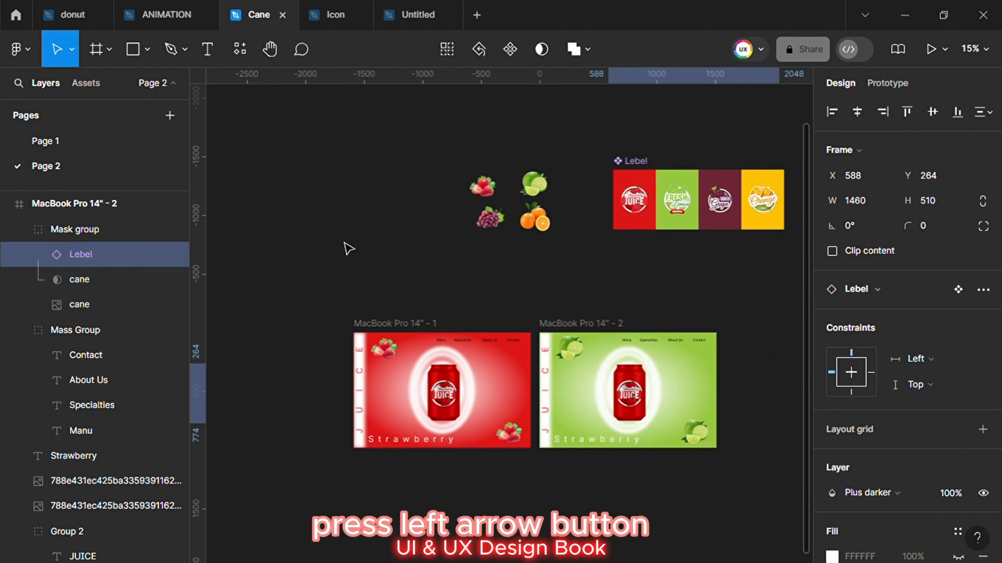
pyautogui.press('Left')
pyautogui.press('Left')
pyautogui.press('Left')
pyautogui.press('Left')
pyautogui.press('Left')
pyautogui.press('Left')
pyautogui.press('Left')
pyautogui.press('Left')
pyautogui.press('Left')
pyautogui.press('Left')
pyautogui.press('Left')
pyautogui.press('Left')
pyautogui.press('Left')
pyautogui.press('Left')
pyautogui.press('Left')
pyautogui.press('Left')
pyautogui.press('Left')
pyautogui.press('Left')
pyautogui.press('Left')
pyautogui.press('Left')
pyautogui.press('Left')
pyautogui.press('Left')
pyautogui.press('Left')
pyautogui.press('Left')
pyautogui.press('Left')
pyautogui.press('Left')
pyautogui.press('Left')
pyautogui.press('Left')
pyautogui.press('Left')
pyautogui.press('Left')
pyautogui.press('Left')
pyautogui.press('Left')
pyautogui.press('Left')
pyautogui.press('Left')
pyautogui.press('Left')
pyautogui.press('Left')
pyautogui.press('Left')
pyautogui.press('Left')
pyautogui.press('Left')
pyautogui.press('Left')
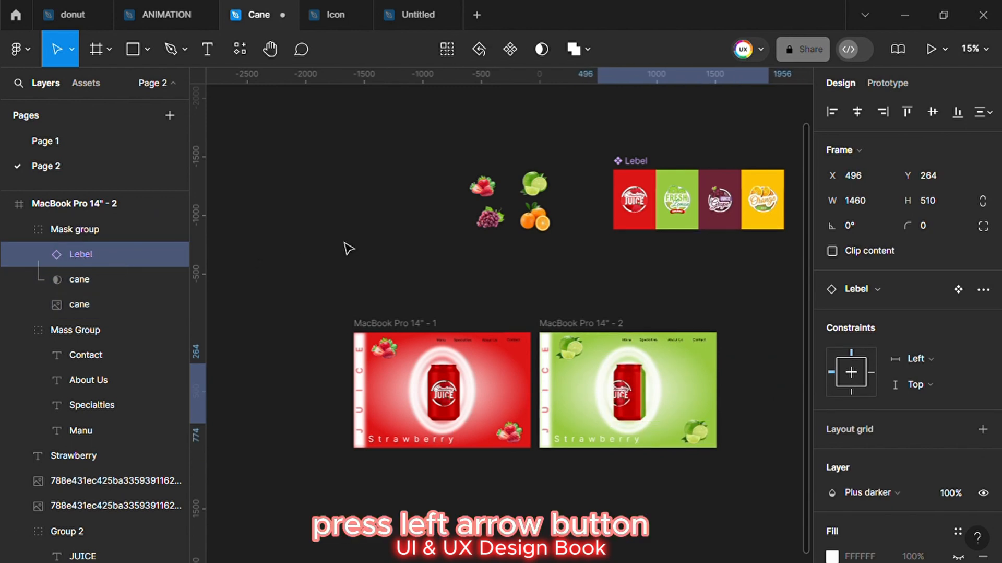
pyautogui.press('Left')
pyautogui.press('Left')
pyautogui.press('Left')
pyautogui.press('Left')
pyautogui.press('Left')
pyautogui.press('Left')
pyautogui.press('Left')
pyautogui.press('Left')
pyautogui.press('Left')
pyautogui.press('Left')
pyautogui.press('Left')
pyautogui.press('Left')
pyautogui.press('Left')
pyautogui.press('Left')
pyautogui.press('Left')
pyautogui.press('Left')
pyautogui.press('Left')
pyautogui.press('Left')
pyautogui.press('Left')
pyautogui.press('Left')
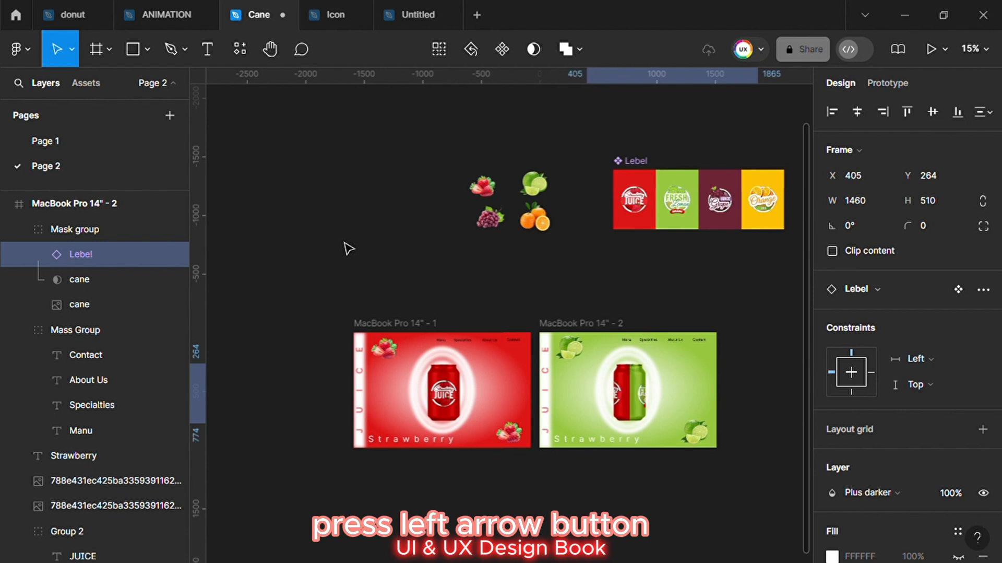
pyautogui.press('Left')
pyautogui.press('Left')
pyautogui.press('Left')
pyautogui.press('Left')
pyautogui.press('Left')
pyautogui.press('Left')
pyautogui.press('Left')
pyautogui.press('Left')
pyautogui.press('Left')
pyautogui.press('Left')
pyautogui.press('Left')
pyautogui.press('Left')
pyautogui.press('Left')
pyautogui.press('Left')
pyautogui.press('Left')
pyautogui.press('Left')
pyautogui.press('Left')
pyautogui.press('Left')
pyautogui.press('Left')
pyautogui.press('Left')
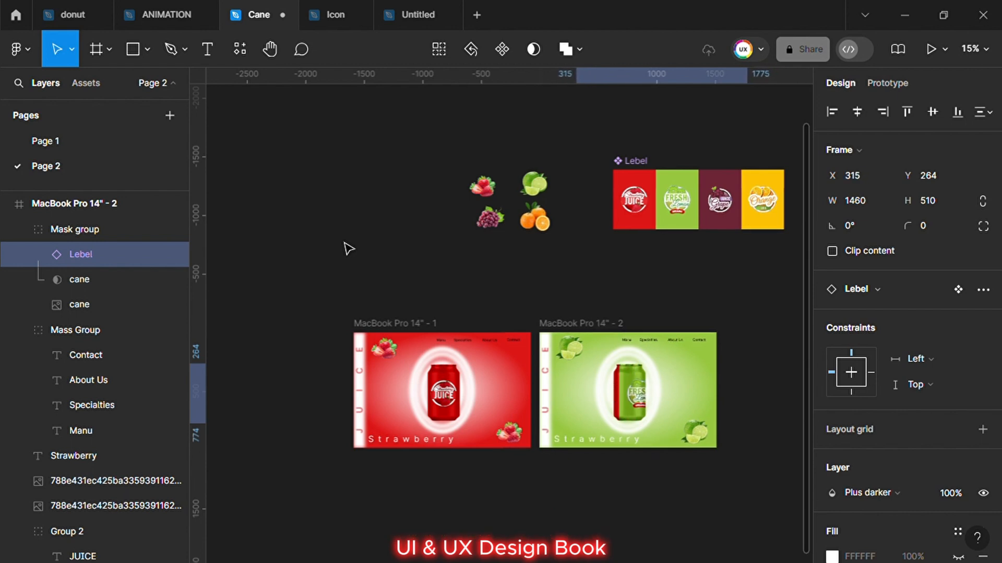
pyautogui.press('Left')
pyautogui.press('Left')
pyautogui.press('Left')
pyautogui.press('Left')
pyautogui.press('Left')
pyautogui.press('Left')
pyautogui.press('Left')
pyautogui.press('Left')
pyautogui.press('Left')
pyautogui.press('Left')
pyautogui.press('Left')
pyautogui.press('Left')
pyautogui.press('Left')
pyautogui.press('Left')
pyautogui.press('Left')
pyautogui.press('Left')
pyautogui.press('Left')
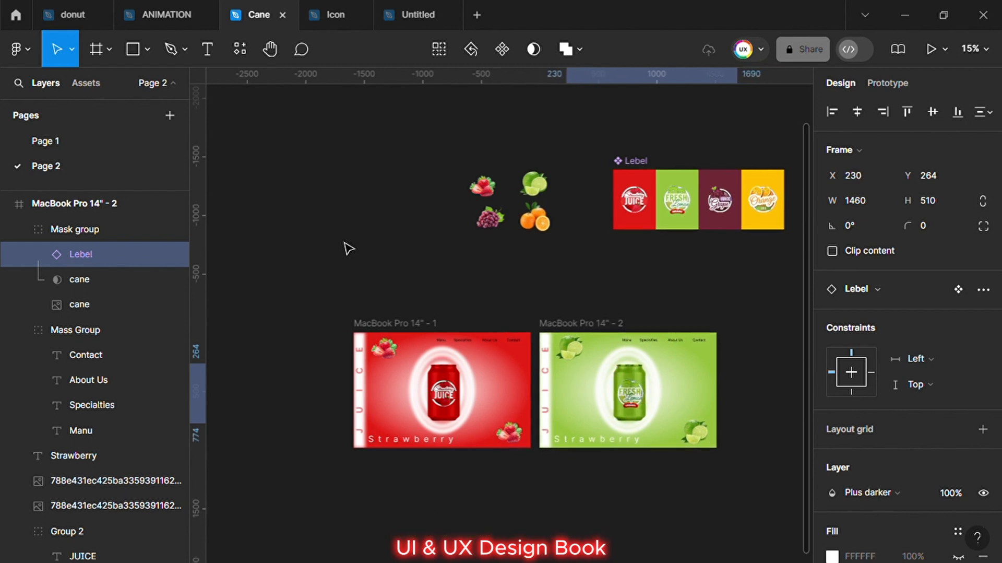
pyautogui.click(750, 296)
# Left-align the Strawberry title text along the lower edge of the second frame.
pyautogui.click(593, 445)
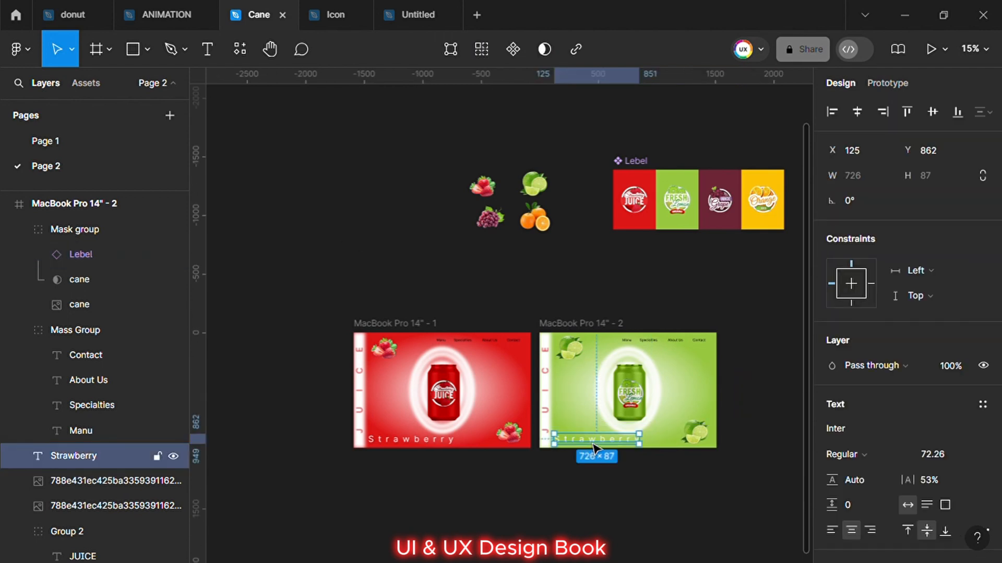
pyautogui.doubleClick(593, 444)
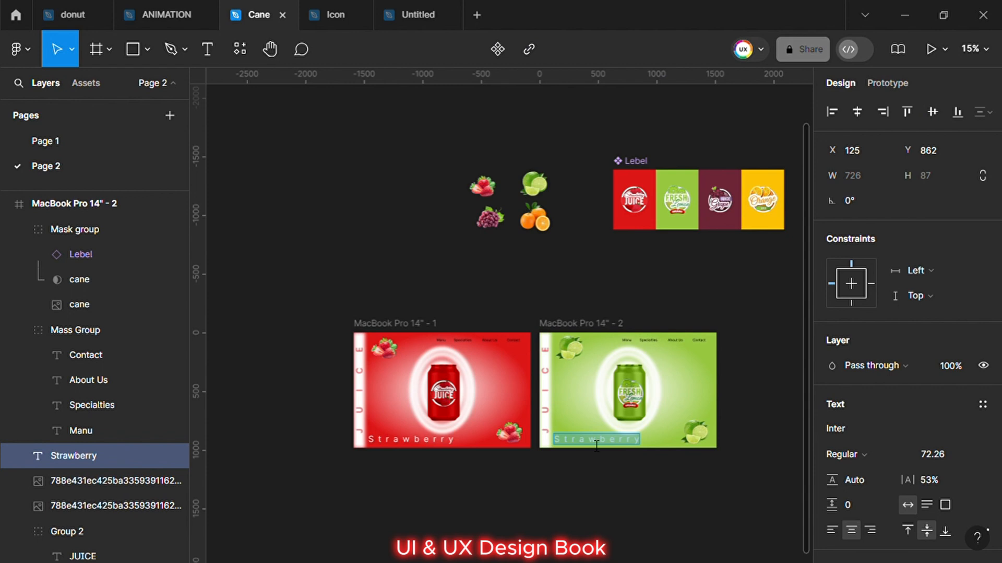
pyautogui.click(831, 530)
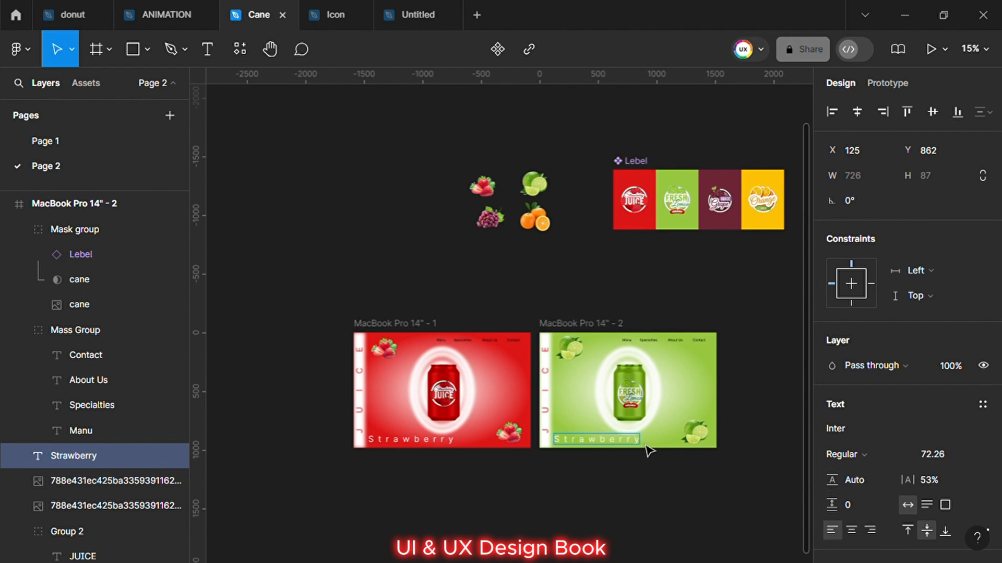
pyautogui.click(647, 450)
# Replace the second frame's Strawberry title with the text "Lemon".
pyautogui.doubleClick(600, 441)
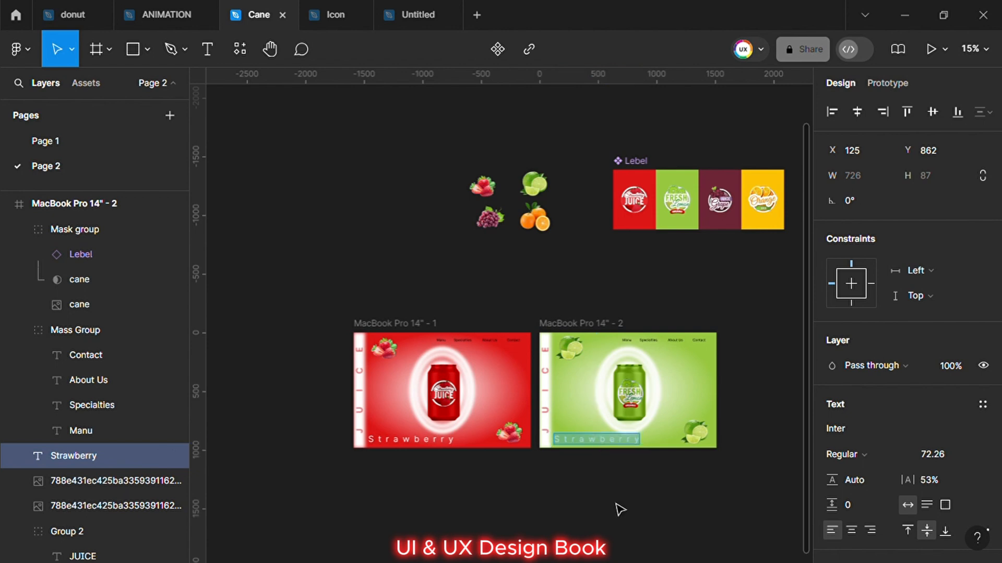
pyautogui.press('BackSpace')
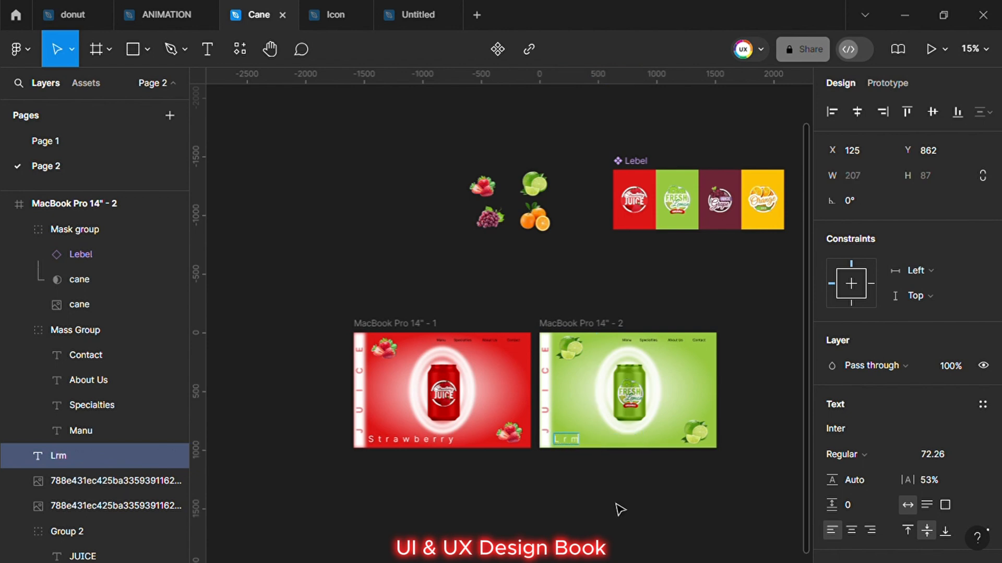
pyautogui.rightClick(580, 446)
pyautogui.click(588, 315)
pyautogui.press('Escape')
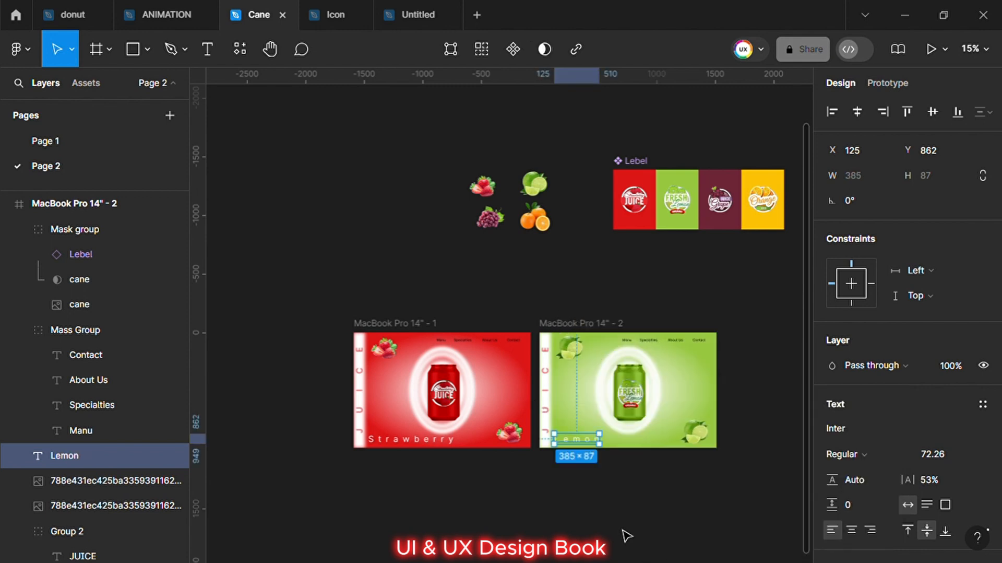
pyautogui.click(628, 510)
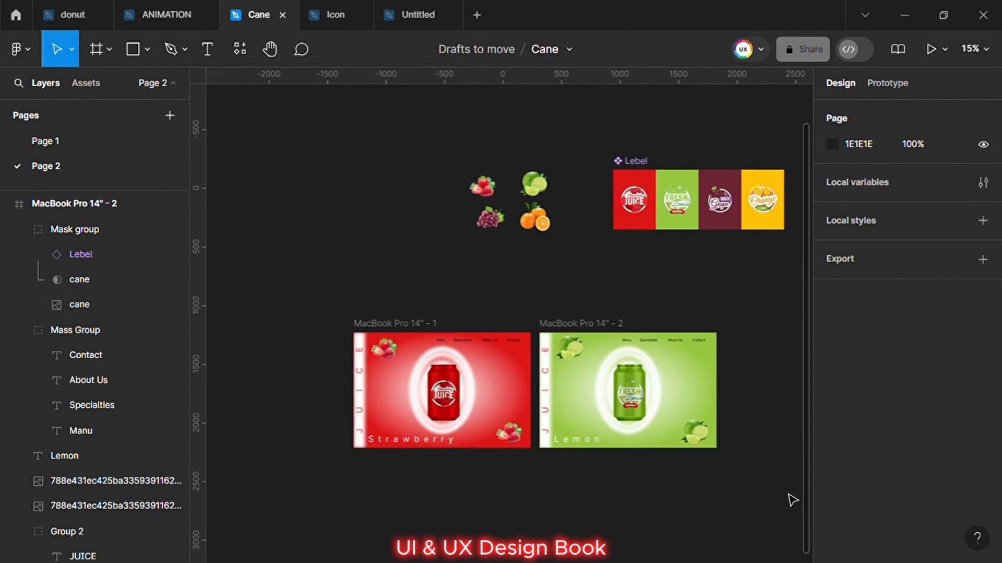
# Recolor the vertical JUICE text in the second frame to green 97C840, sampled from the lemon label plate.
pyautogui.moveTo(790, 501); pyautogui.dragTo(619, 492)
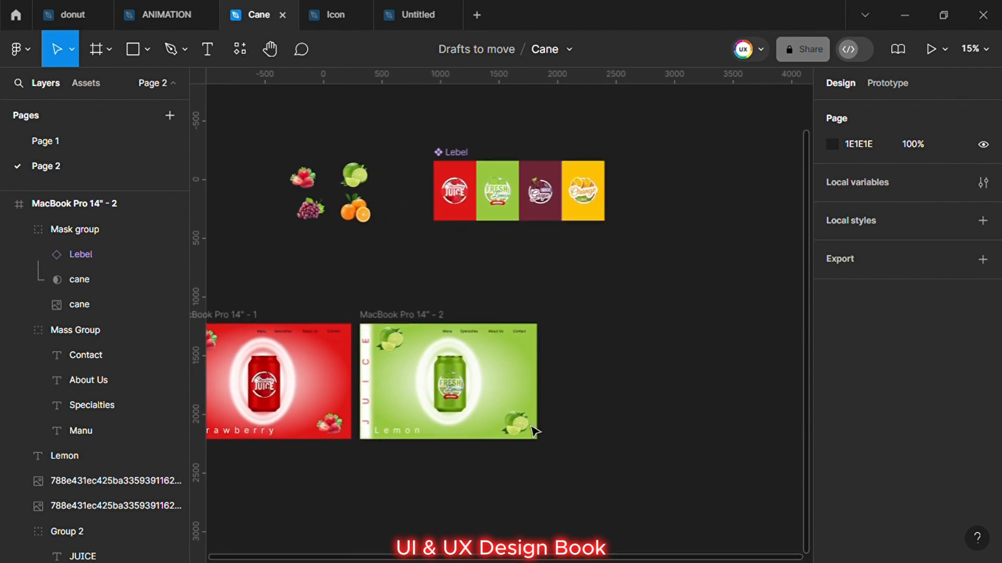
pyautogui.click(370, 372)
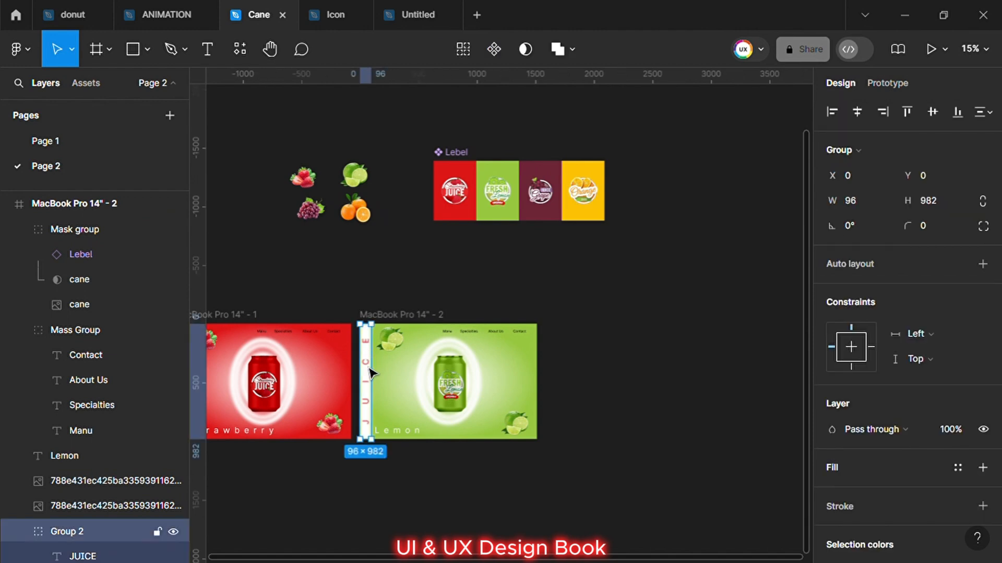
pyautogui.scroll(-3, 55, 435)
pyautogui.click(85, 478)
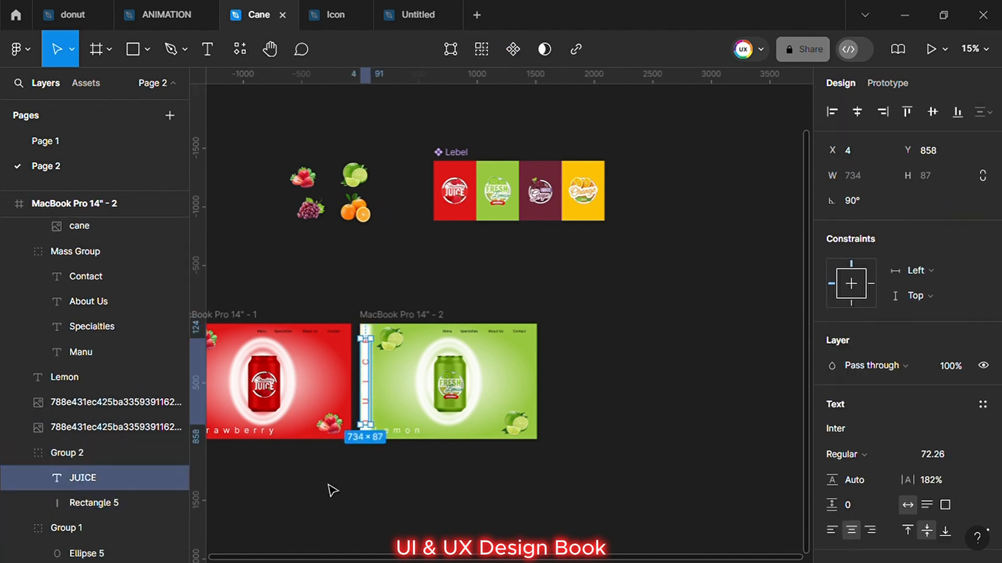
pyautogui.scroll(-2, 869, 446)
pyautogui.scroll(-2, 869, 446)
pyautogui.click(832, 436)
pyautogui.click(646, 375)
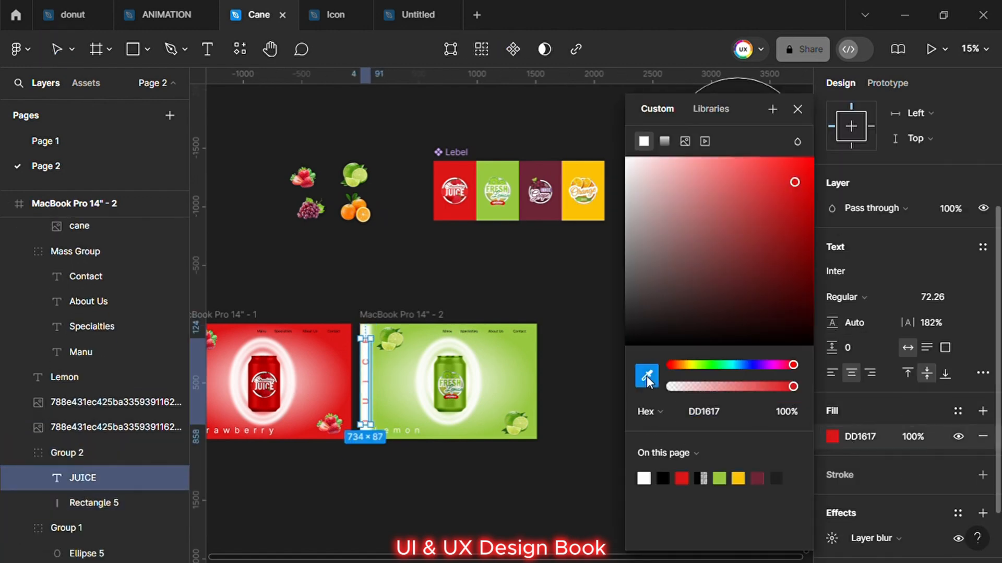
pyautogui.click(518, 191)
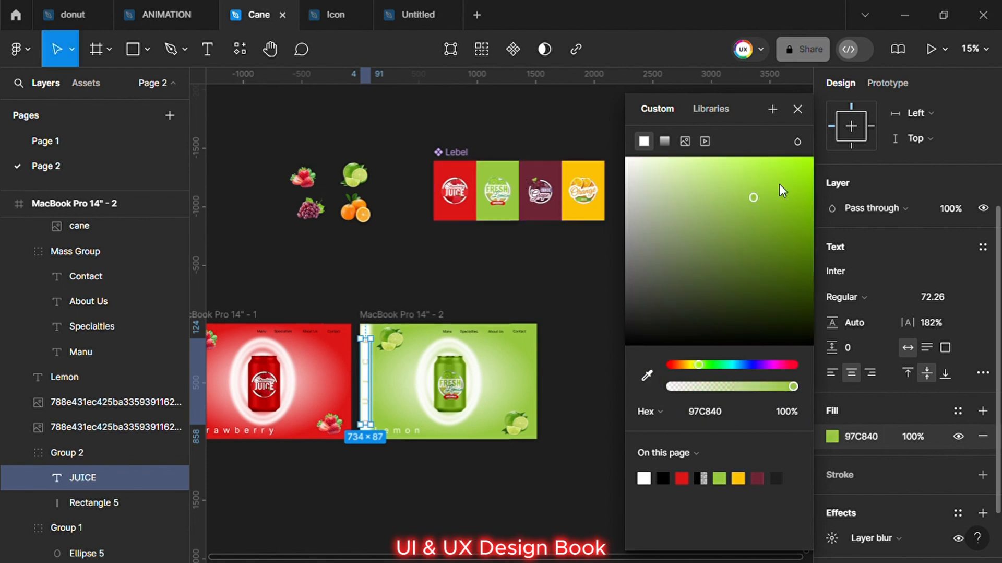
pyautogui.click(797, 108)
pyautogui.click(697, 319)
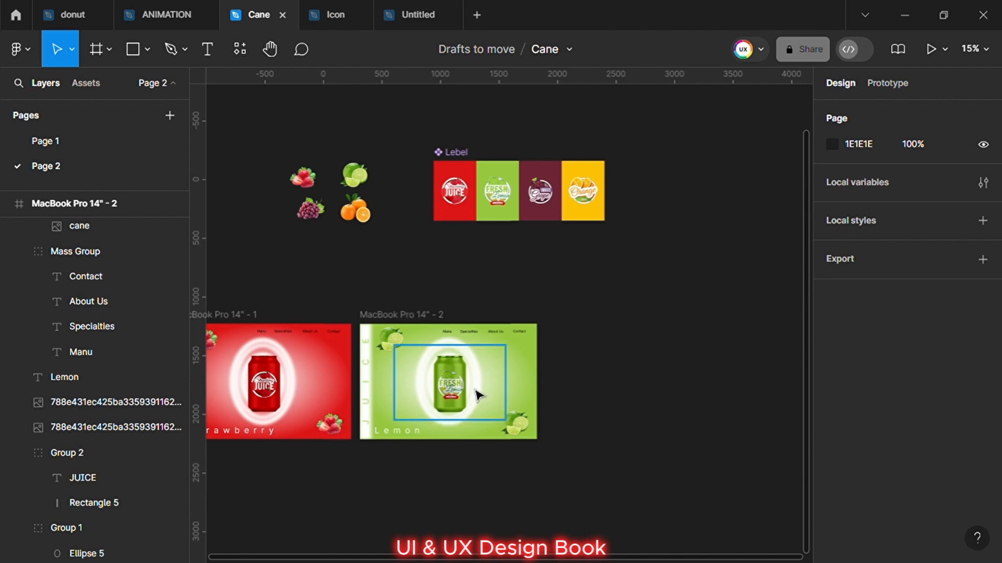
# Move the whole lemon frame right to X 455, widening its gap from the strawberry frame.
pyautogui.moveTo(361, 303); pyautogui.dragTo(550, 463)
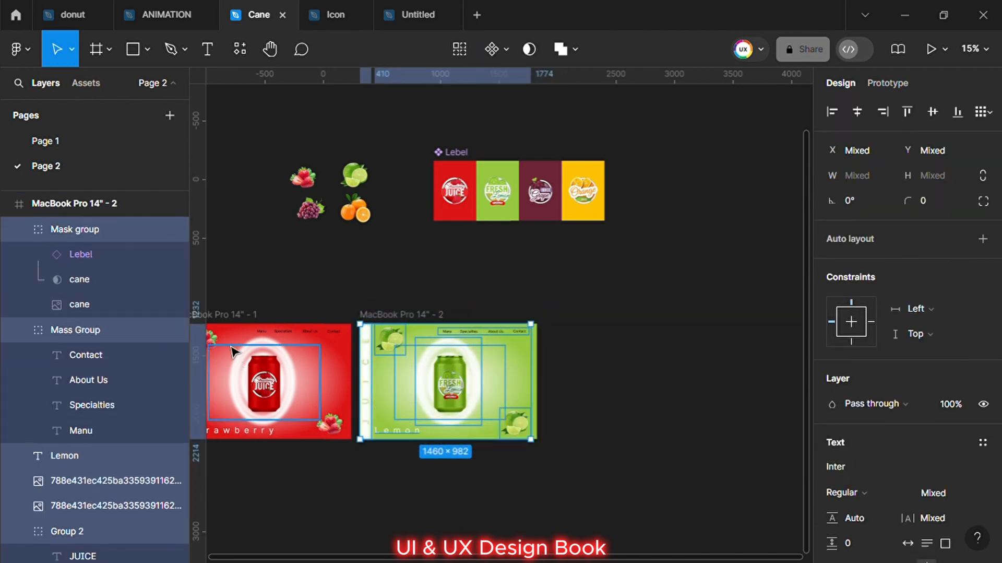
pyautogui.click(108, 203)
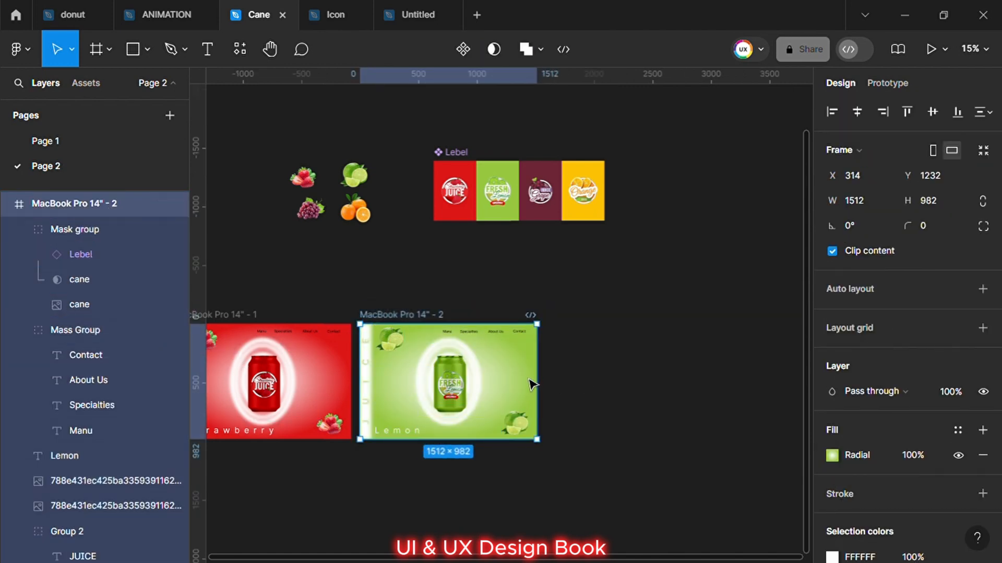
pyautogui.moveTo(519, 379)
pyautogui.mouseDown()
pyautogui.moveTo(572, 379)
pyautogui.moveTo(536, 380)
pyautogui.mouseUp()
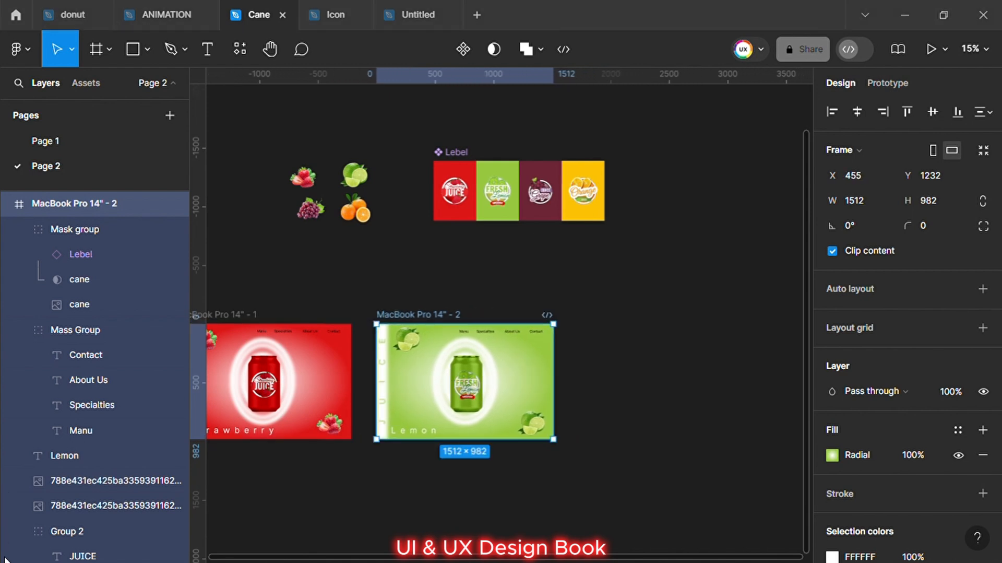
# Duplicate the lemon frame and place the copy to its right in the same row as the third frame.
pyautogui.press('alt')
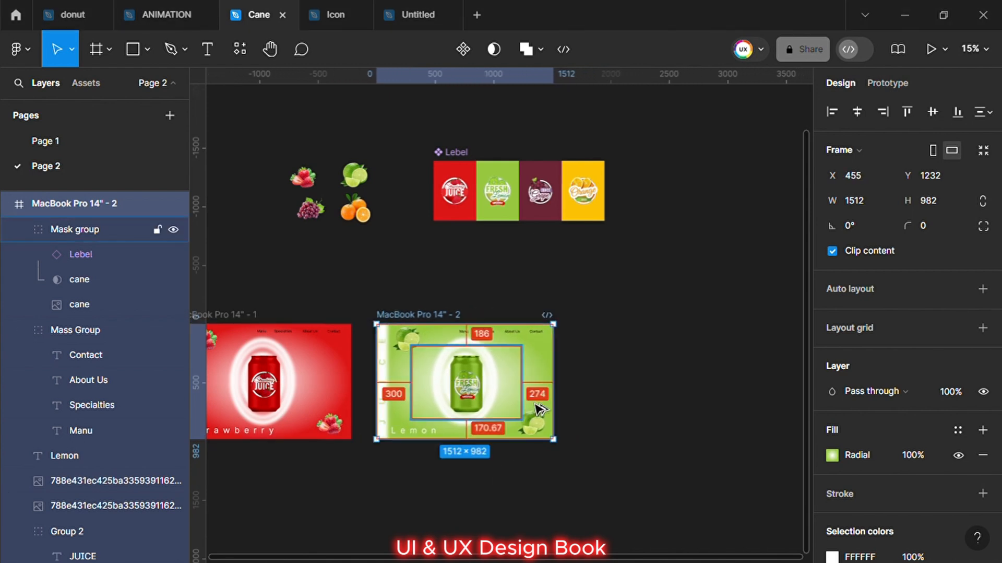
pyautogui.moveTo(541, 409); pyautogui.dragTo(729, 408)
pyautogui.click(749, 496)
# Shift the can label in the third frame left to X -137 so the Grape design sits on the can.
pyautogui.click(684, 405)
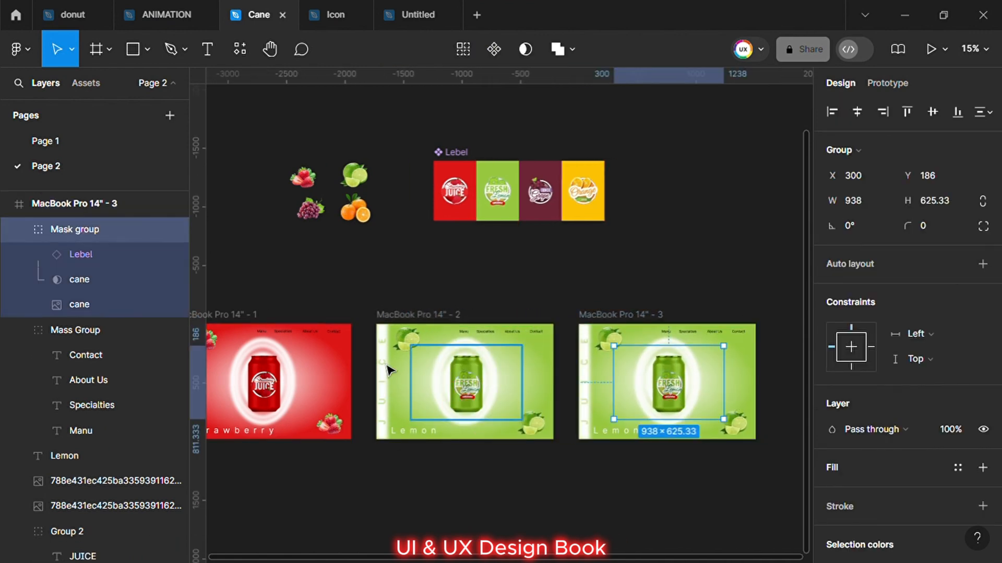
pyautogui.click(73, 256)
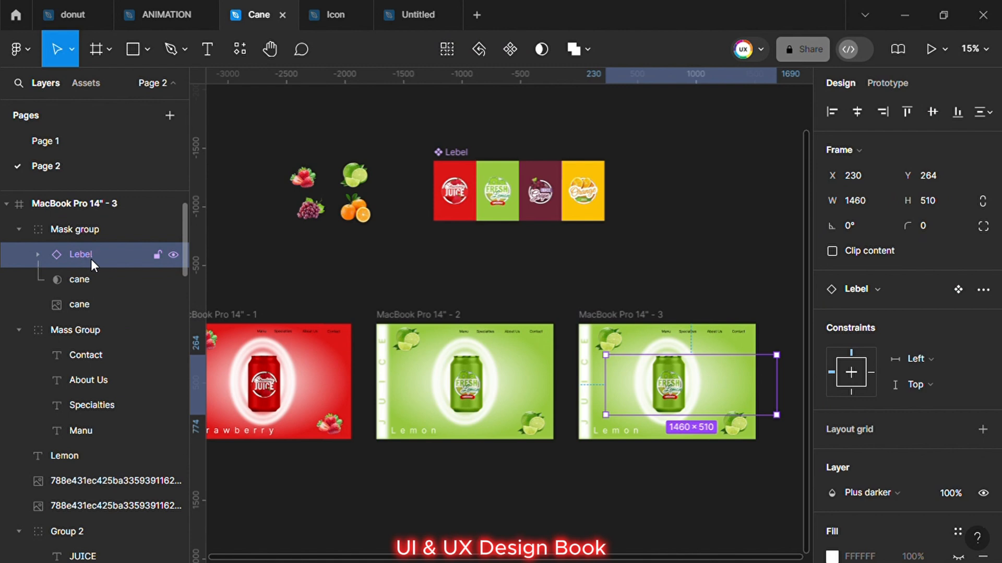
pyautogui.press('Left')
pyautogui.press('Left')
pyautogui.press('Left')
pyautogui.press('Left')
pyautogui.press('Left')
pyautogui.press('Left')
pyautogui.press('Left')
pyautogui.press('Left')
pyautogui.press('Left')
pyautogui.press('Left')
pyautogui.press('Left')
pyautogui.press('Left')
pyautogui.press('Left')
pyautogui.press('Left')
pyautogui.press('Left')
pyautogui.press('Left')
pyautogui.press('Left')
pyautogui.press('Left')
pyautogui.press('Left')
pyautogui.press('Left')
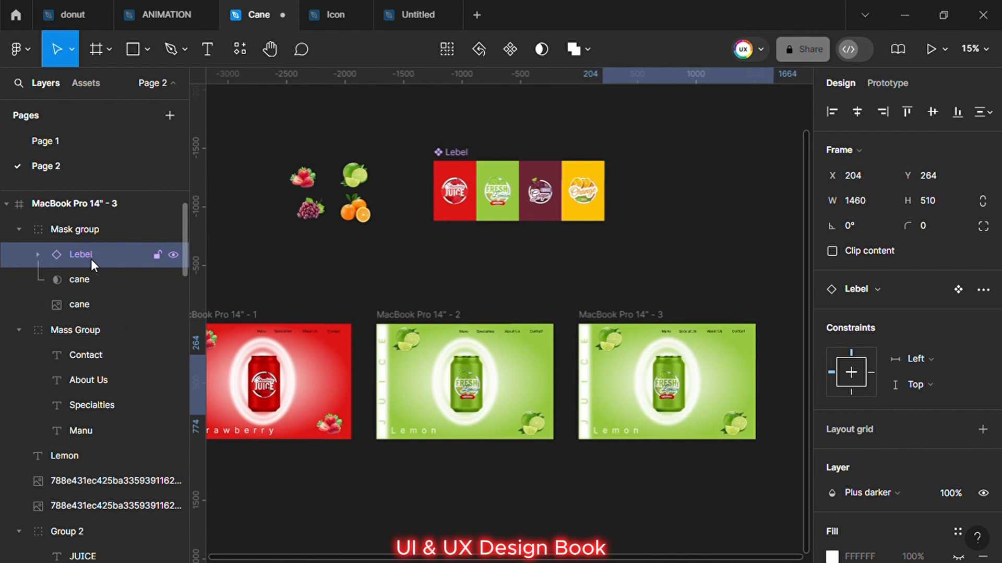
pyautogui.press('Left')
pyautogui.press('Left')
pyautogui.press('Left')
pyautogui.press('Left')
pyautogui.press('Left')
pyautogui.press('Left')
pyautogui.press('Left')
pyautogui.press('Left')
pyautogui.press('Left')
pyautogui.press('Left')
pyautogui.press('Left')
pyautogui.press('Left')
pyautogui.press('Left')
pyautogui.press('Left')
pyautogui.press('Left')
pyautogui.press('Left')
pyautogui.press('Left')
pyautogui.press('Left')
pyautogui.press('Left')
pyautogui.press('Left')
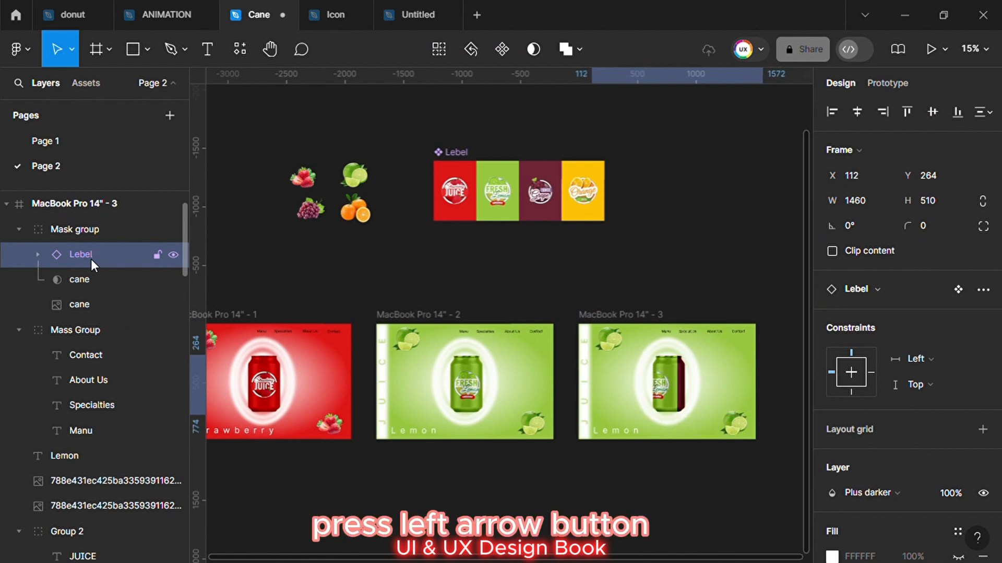
pyautogui.press('Left')
pyautogui.press('Left')
pyautogui.press('Left')
pyautogui.press('Left')
pyautogui.press('Left')
pyautogui.press('Left')
pyautogui.press('Left')
pyautogui.press('Left')
pyautogui.press('Left')
pyautogui.press('Left')
pyautogui.press('Left')
pyautogui.press('Left')
pyautogui.press('Left')
pyautogui.press('Left')
pyautogui.press('Left')
pyautogui.press('Left')
pyautogui.press('Left')
pyautogui.press('Left')
pyautogui.press('Left')
pyautogui.press('Left')
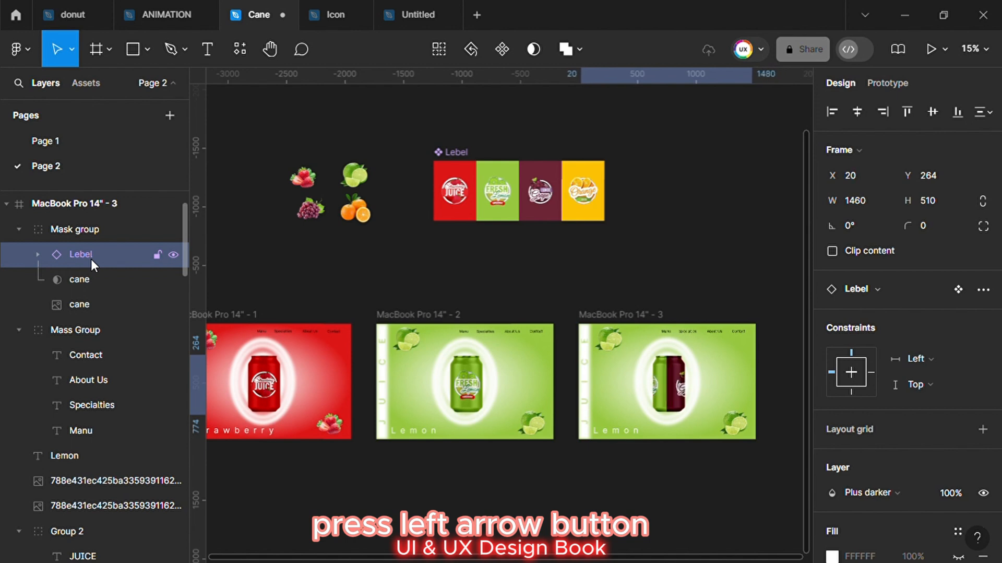
pyautogui.press('Left')
pyautogui.press('Left')
pyautogui.press('Left')
pyautogui.press('Left')
pyautogui.press('Left')
pyautogui.press('Left')
pyautogui.press('Left')
pyautogui.press('Left')
pyautogui.press('Left')
pyautogui.press('Left')
pyautogui.press('Left')
pyautogui.press('Left')
pyautogui.press('Left')
pyautogui.press('Left')
pyautogui.press('Left')
pyautogui.press('Left')
pyautogui.press('Left')
pyautogui.press('Left')
pyautogui.press('Left')
pyautogui.press('Left')
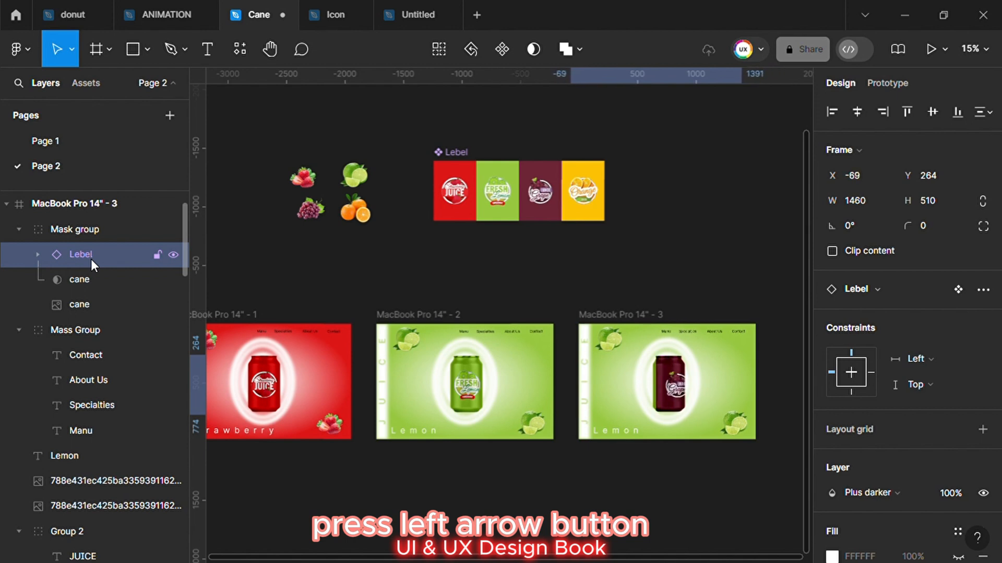
pyautogui.press('Left')
pyautogui.press('Left')
pyautogui.press('Left')
pyautogui.press('Left')
pyautogui.press('Left')
pyautogui.press('Left')
pyautogui.press('Left')
pyautogui.press('Left')
pyautogui.press('Left')
pyautogui.press('Left')
pyautogui.press('Left')
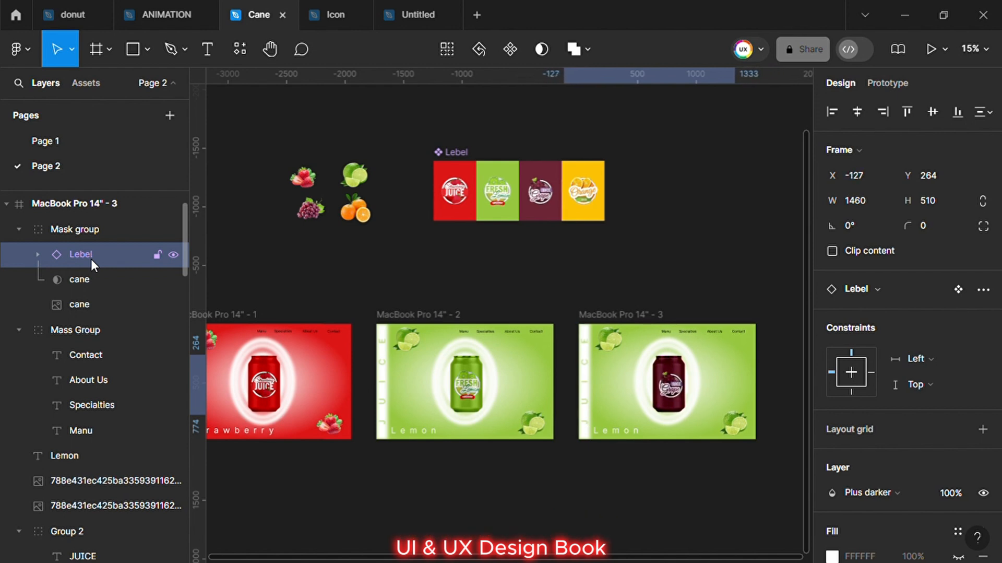
pyautogui.press('Left')
pyautogui.press('Left')
pyautogui.press('Left')
pyautogui.press('Left')
pyautogui.press('Left')
pyautogui.press('Left')
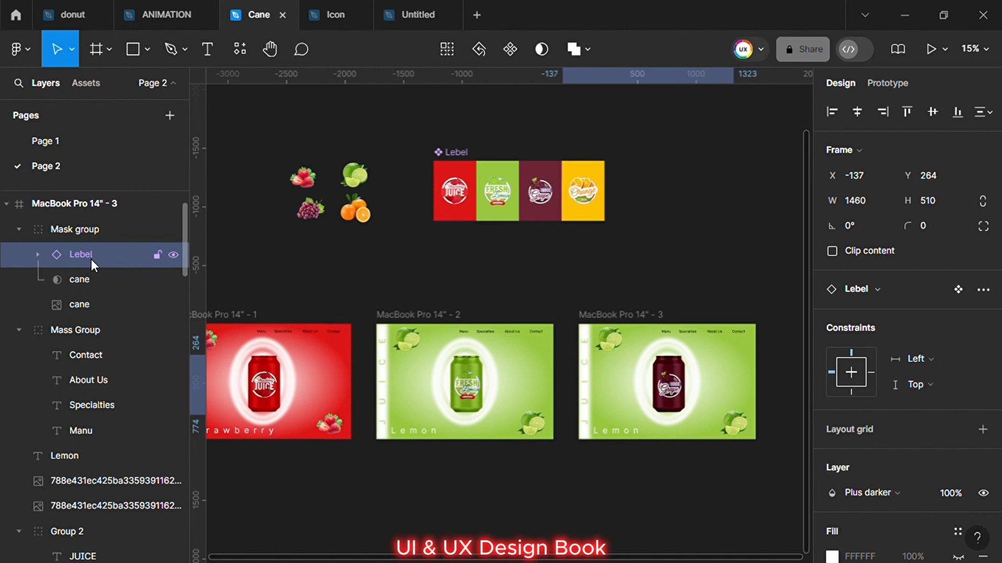
# Replace both lemon images in the third frame with the grape image.
pyautogui.click(105, 505)
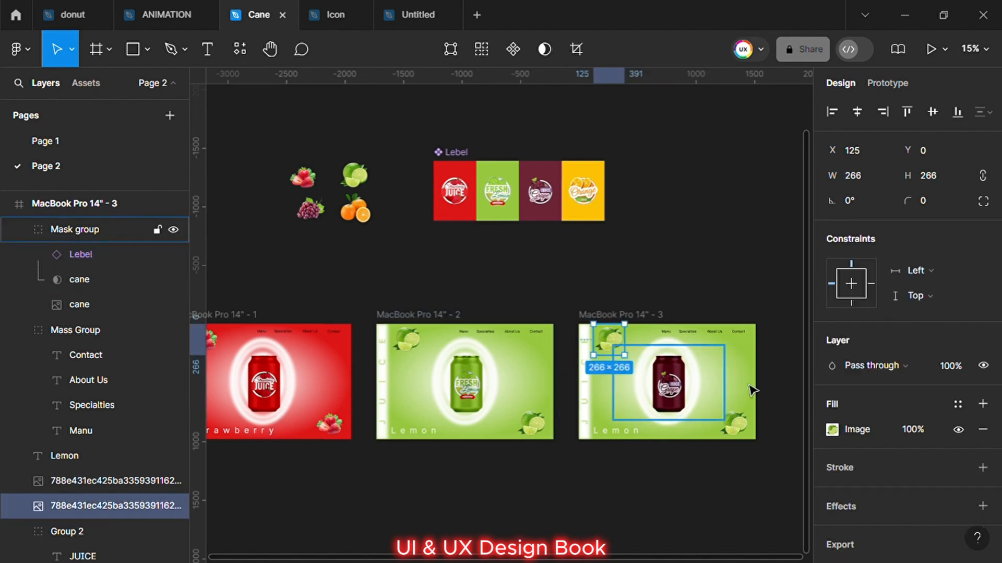
pyautogui.click(832, 429)
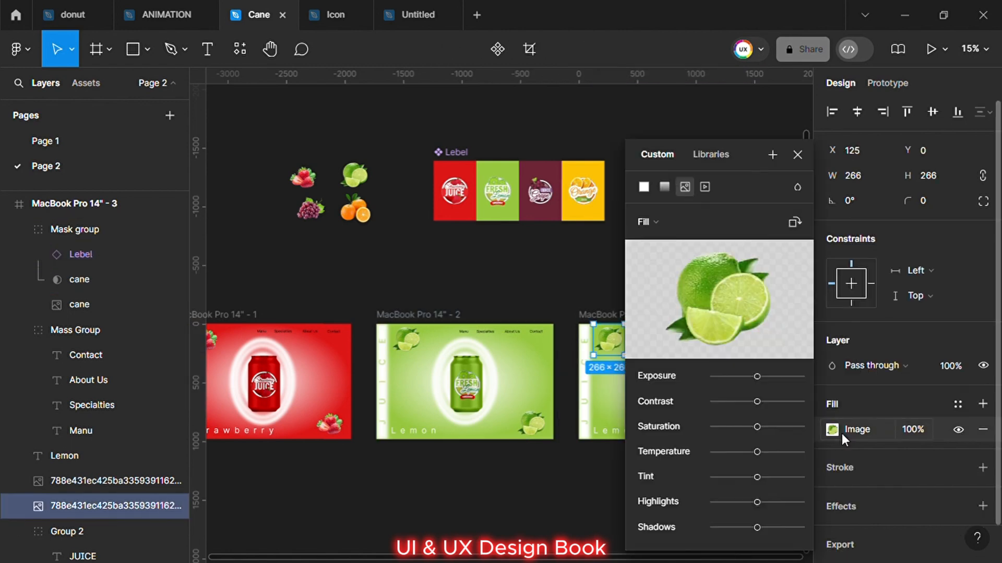
pyautogui.doubleClick(262, 135)
pyautogui.click(799, 155)
pyautogui.click(739, 428)
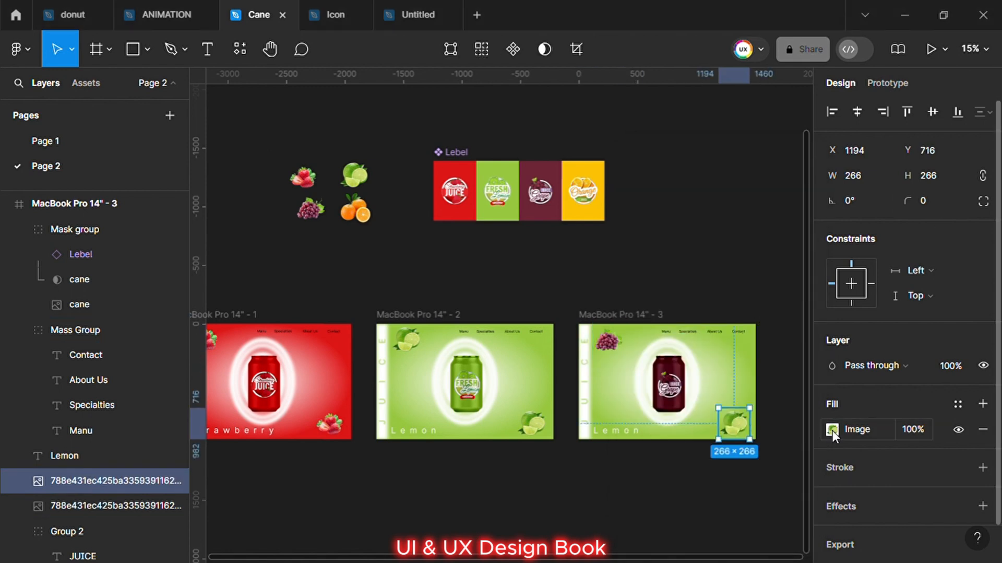
pyautogui.click(831, 429)
pyautogui.doubleClick(257, 140)
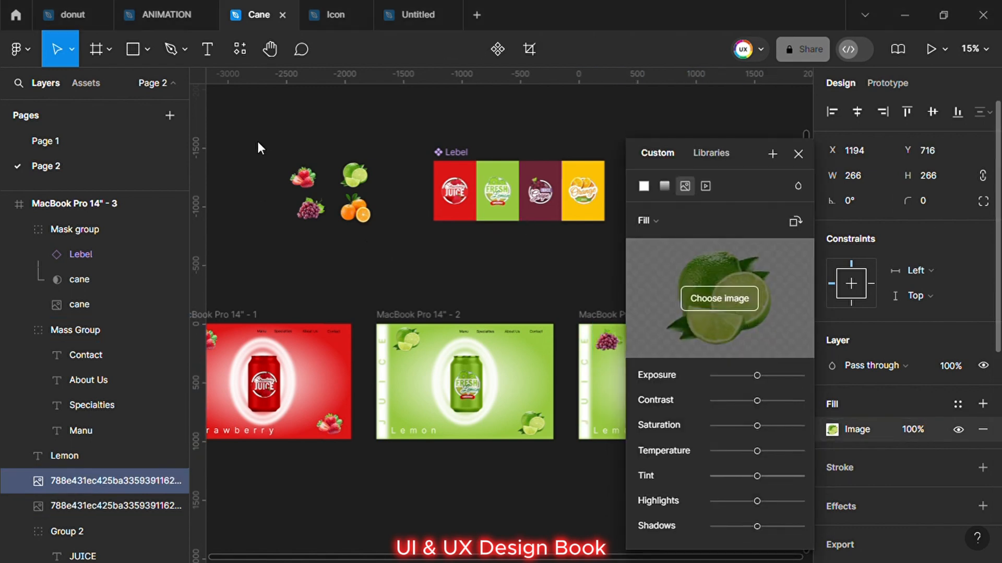
pyautogui.click(798, 154)
pyautogui.click(705, 372)
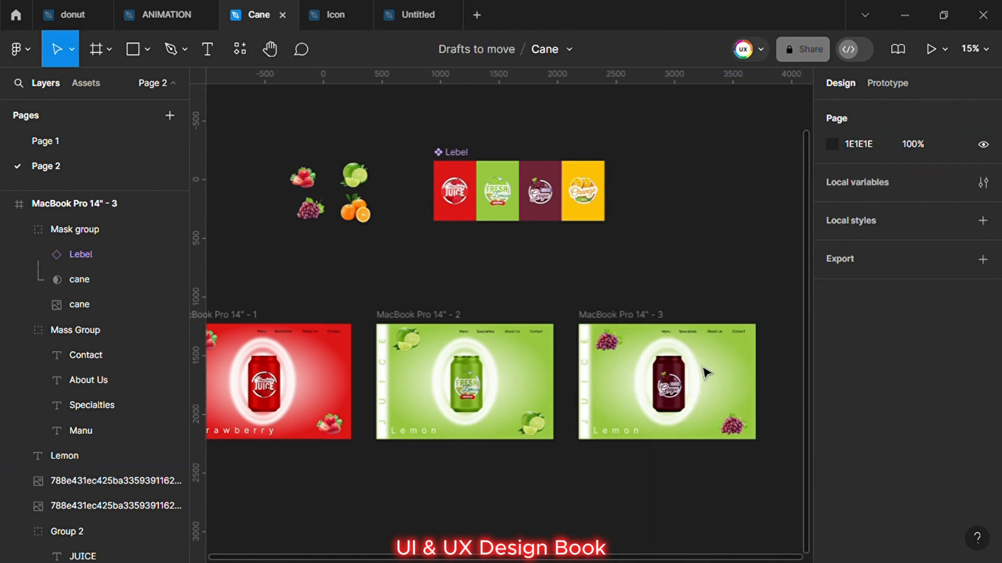
# Set the outer stop of the third frame's radial background gradient to plum 6D2536, sampled from the grape label plate.
pyautogui.click(580, 313)
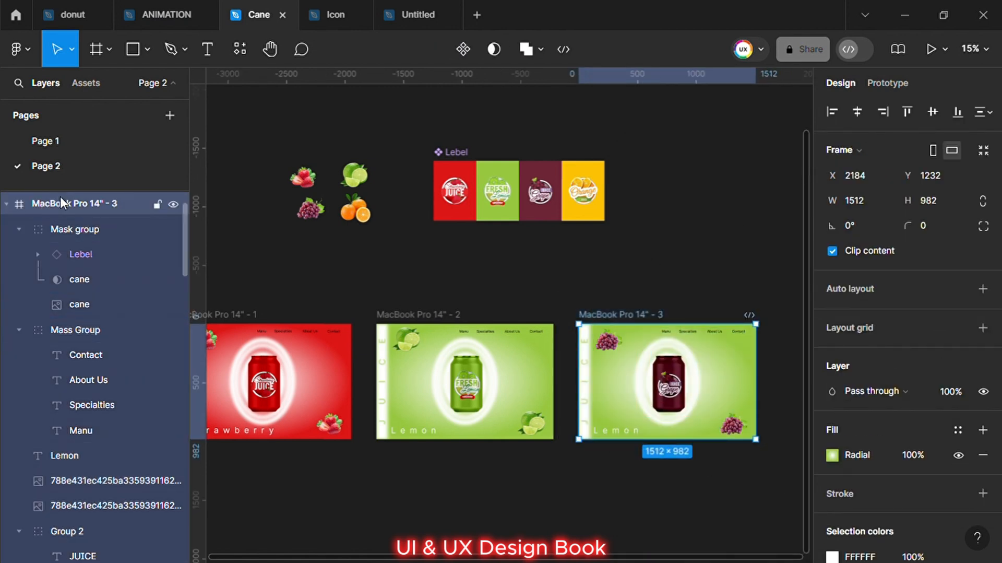
pyautogui.click(833, 454)
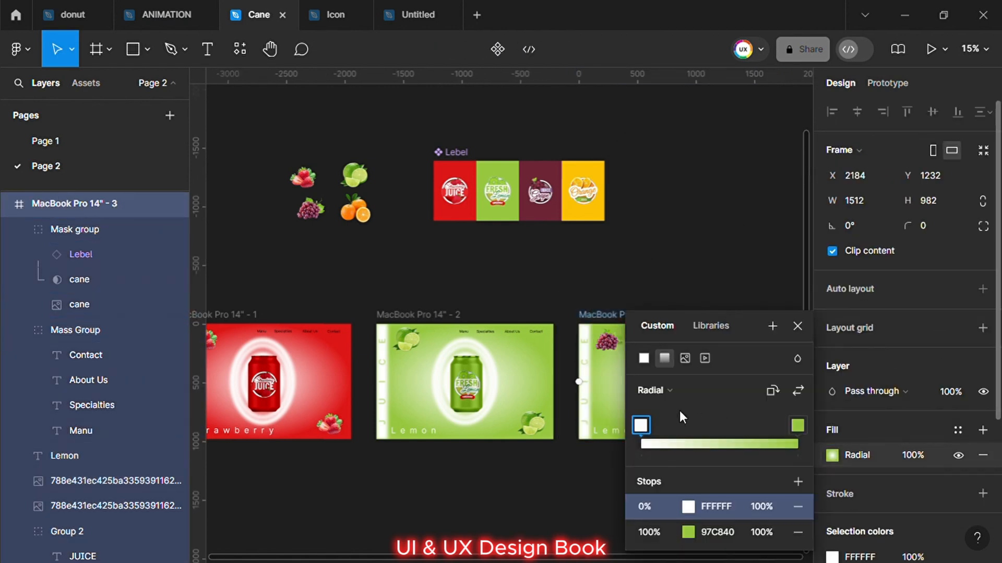
pyautogui.click(688, 532)
pyautogui.click(457, 374)
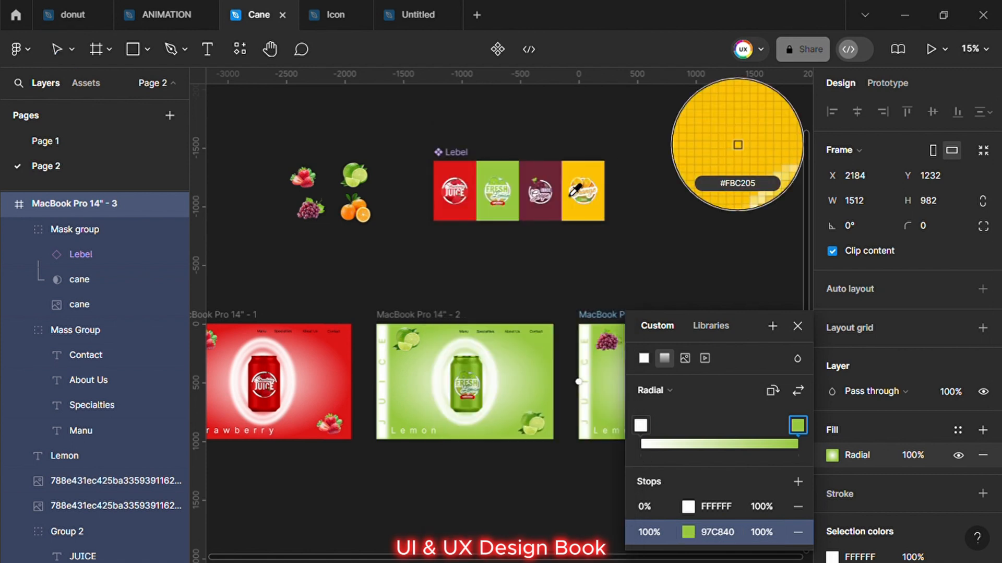
pyautogui.click(540, 191)
pyautogui.click(798, 324)
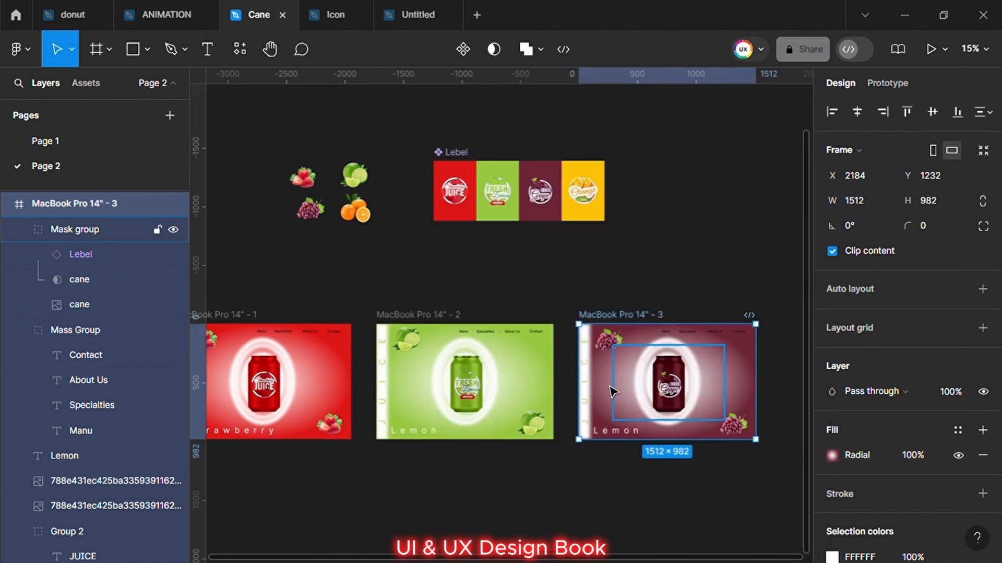
# Recolor the vertical JUICE text in the third frame to plum 6D2536, sampled from the grape label plate.
pyautogui.click(584, 384)
pyautogui.scroll(-5, 88, 386)
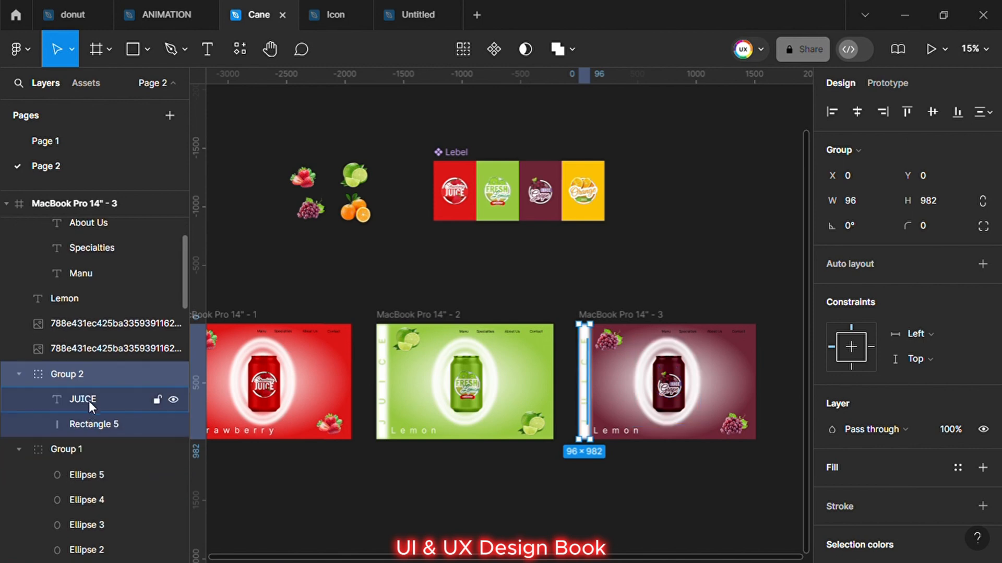
pyautogui.click(89, 399)
pyautogui.scroll(-5, 873, 462)
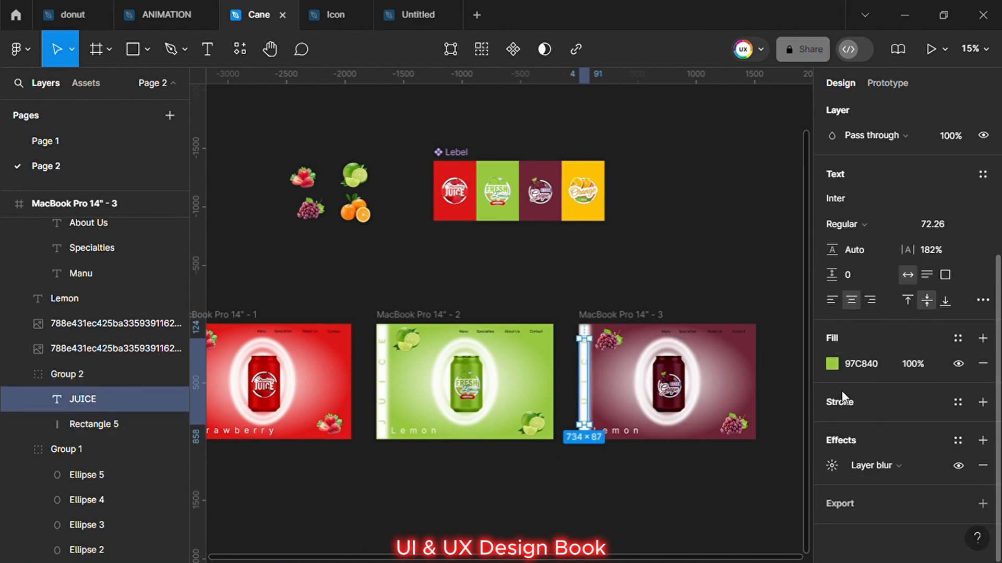
pyautogui.click(832, 363)
pyautogui.click(647, 375)
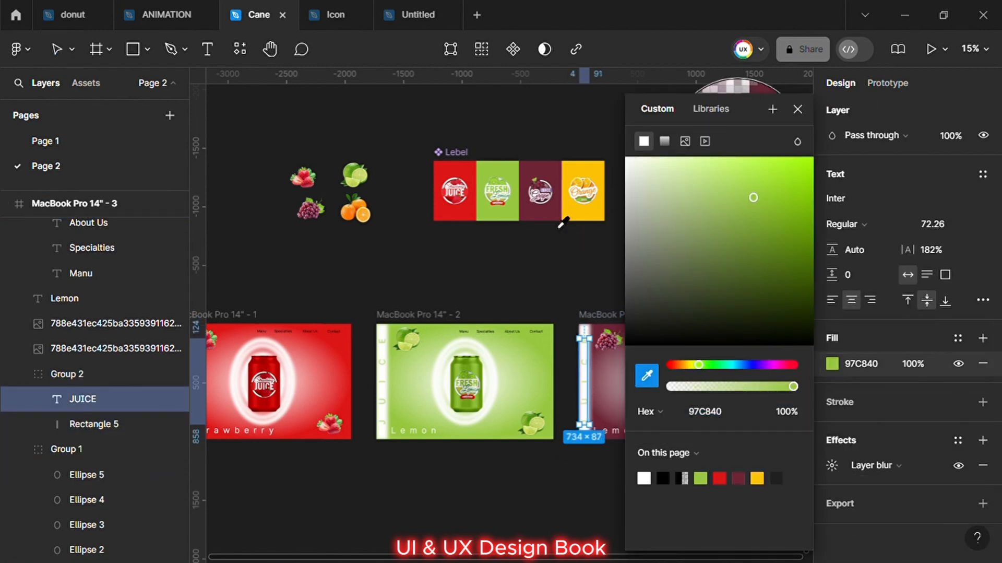
pyautogui.click(560, 217)
pyautogui.click(797, 108)
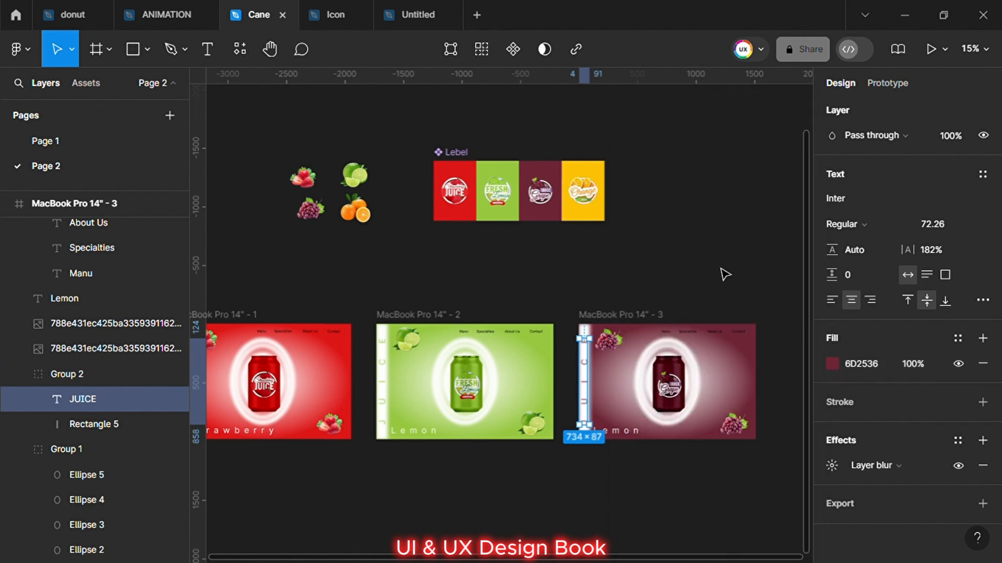
pyautogui.click(721, 300)
# Replace the third frame's Lemon title with the text "Grape".
pyautogui.click(628, 434)
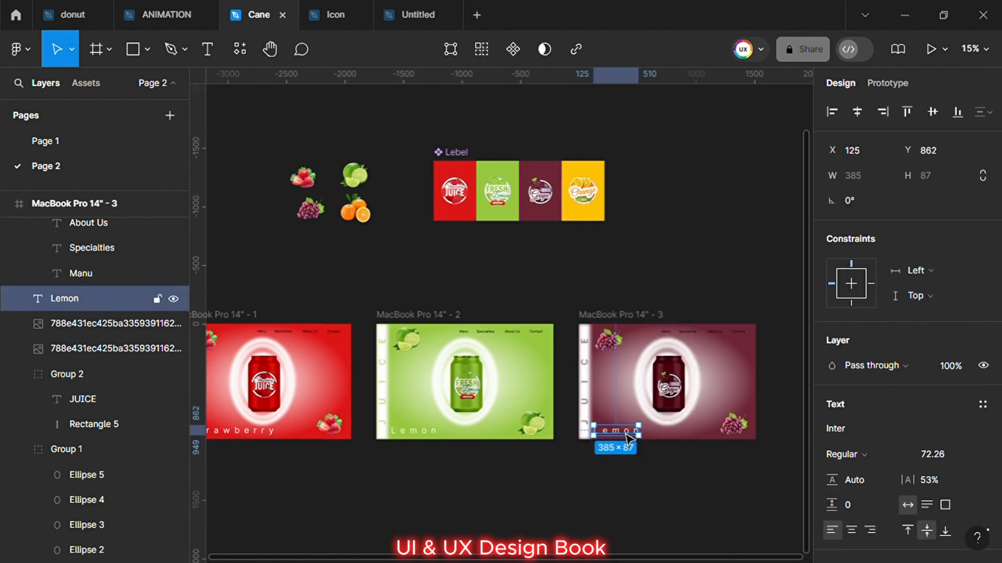
pyautogui.doubleClick(627, 434)
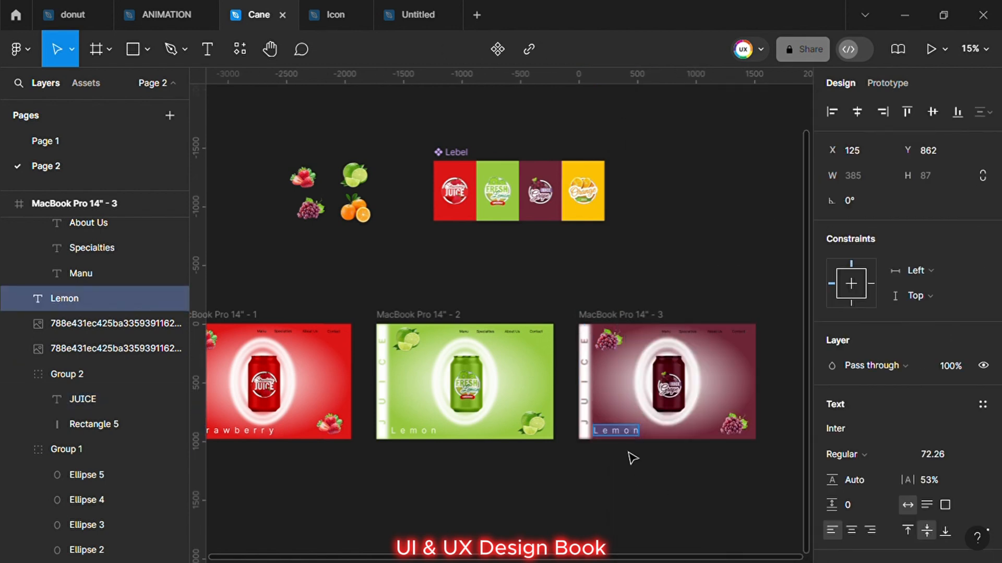
pyautogui.press('BackSpace')
pyautogui.write('Grape')
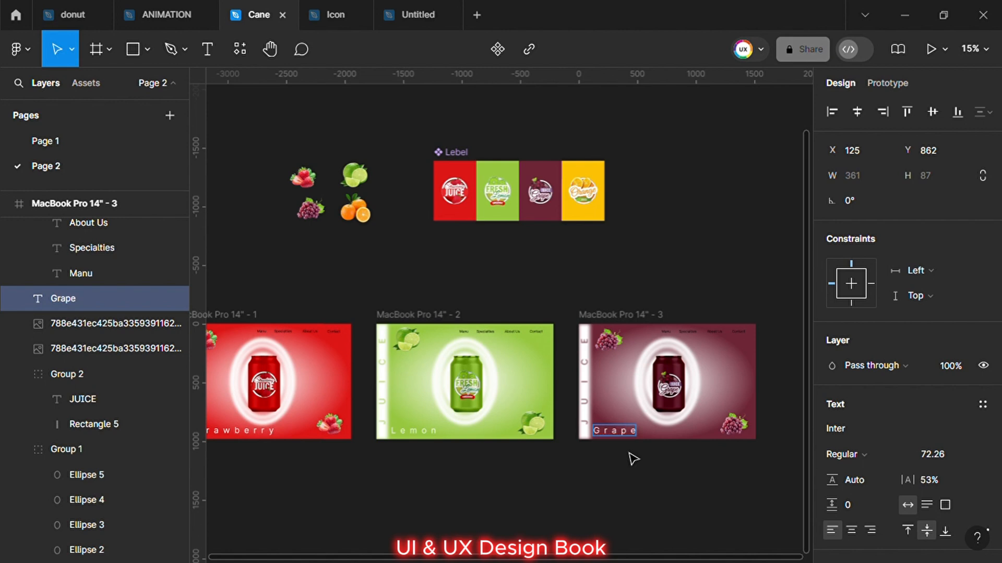
pyautogui.press('Escape')
# Duplicate the grape frame and place the copy to its right in the same row at X 3859.
pyautogui.click(600, 283)
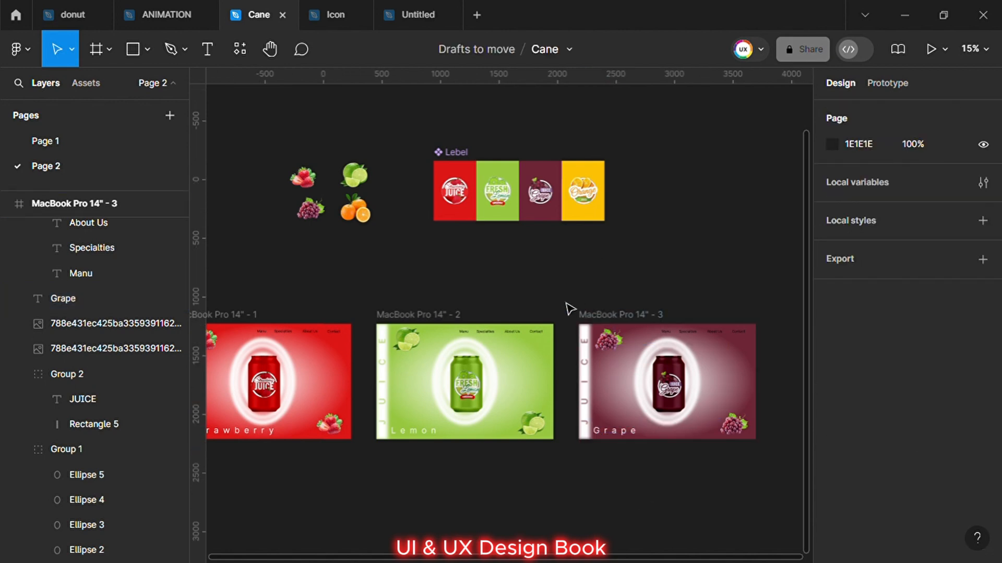
pyautogui.moveTo(562, 299); pyautogui.dragTo(758, 461)
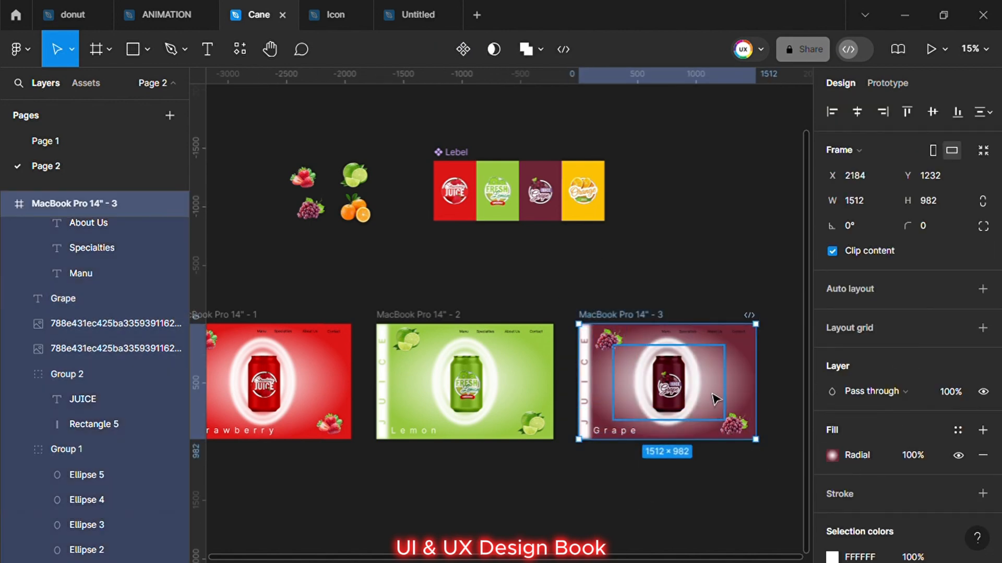
pyautogui.moveTo(711, 396); pyautogui.dragTo(655, 398)
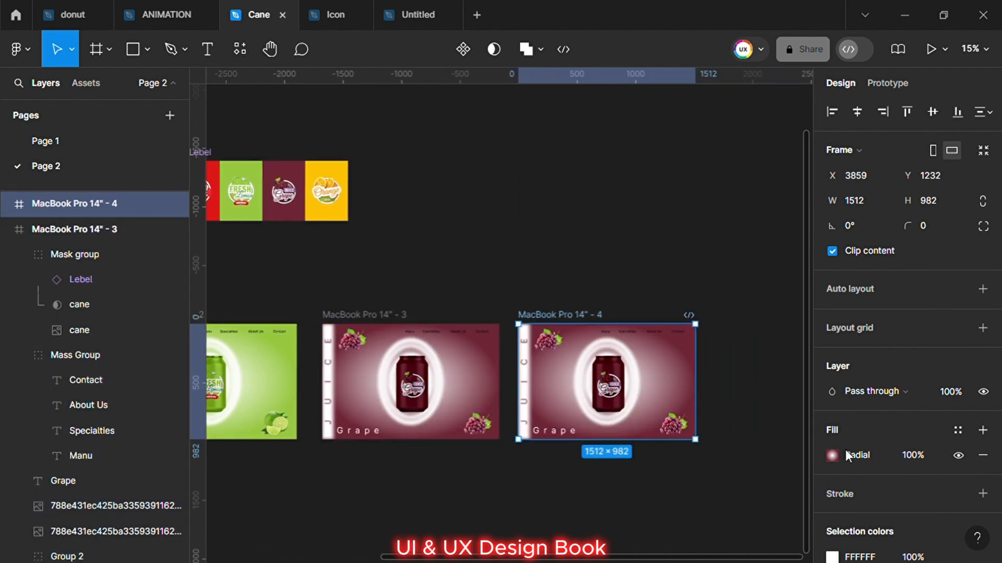
# Set the outer stop of the fourth frame's radial background gradient to yellow FBC205, sampled from the orange label plate.
pyautogui.scroll(-4, 855, 454)
pyautogui.click(860, 426)
pyautogui.scroll(-2, 843, 397)
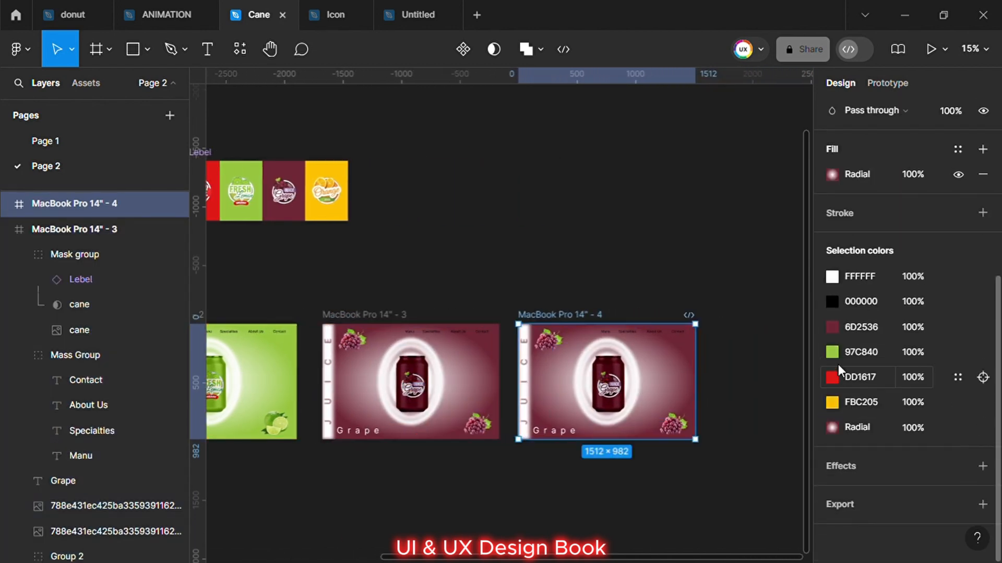
pyautogui.click(836, 425)
pyautogui.click(688, 530)
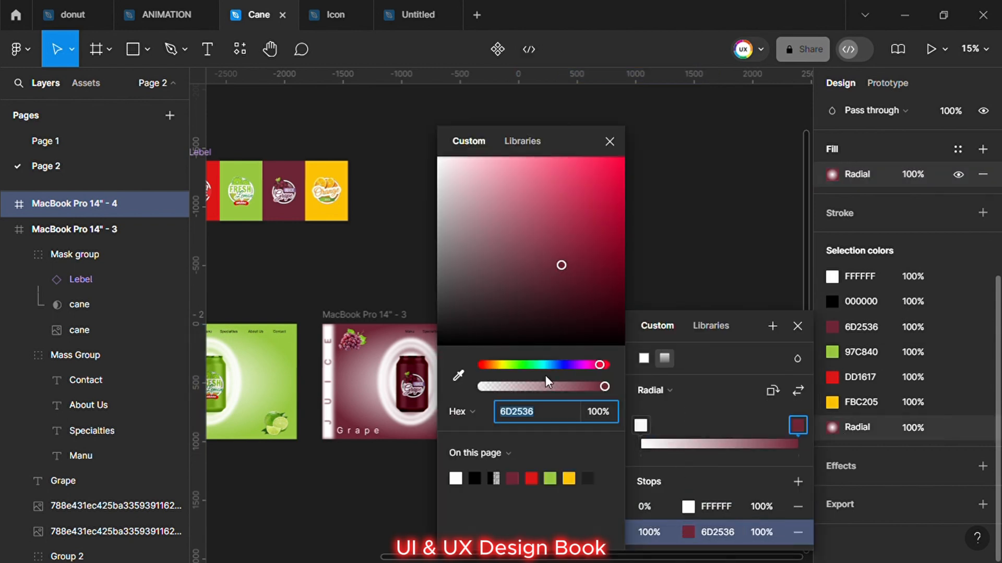
pyautogui.click(458, 375)
pyautogui.click(338, 217)
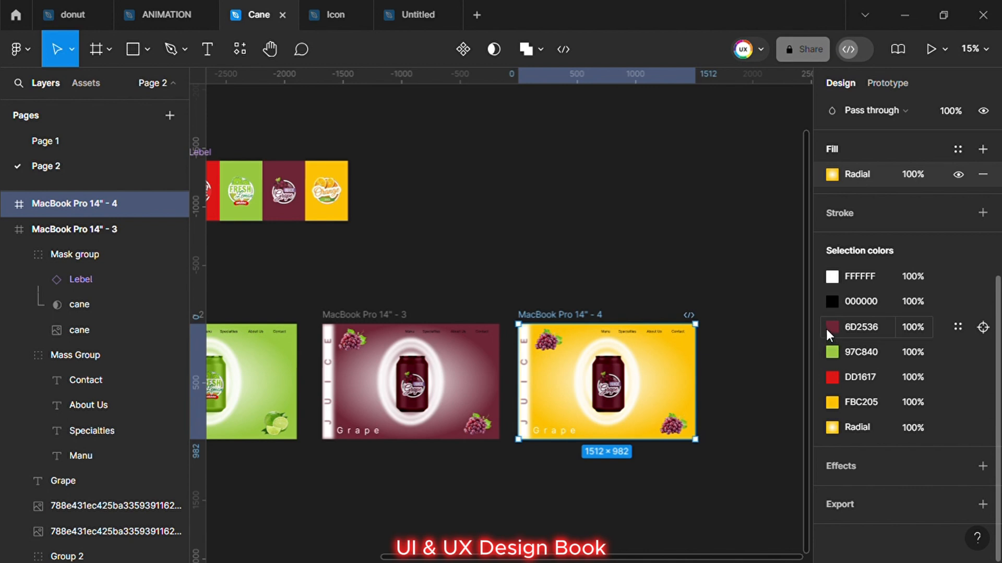
# Shift the label inside the fourth frame's can mask left to X -502 so its orange section covers the can.
pyautogui.click(623, 405)
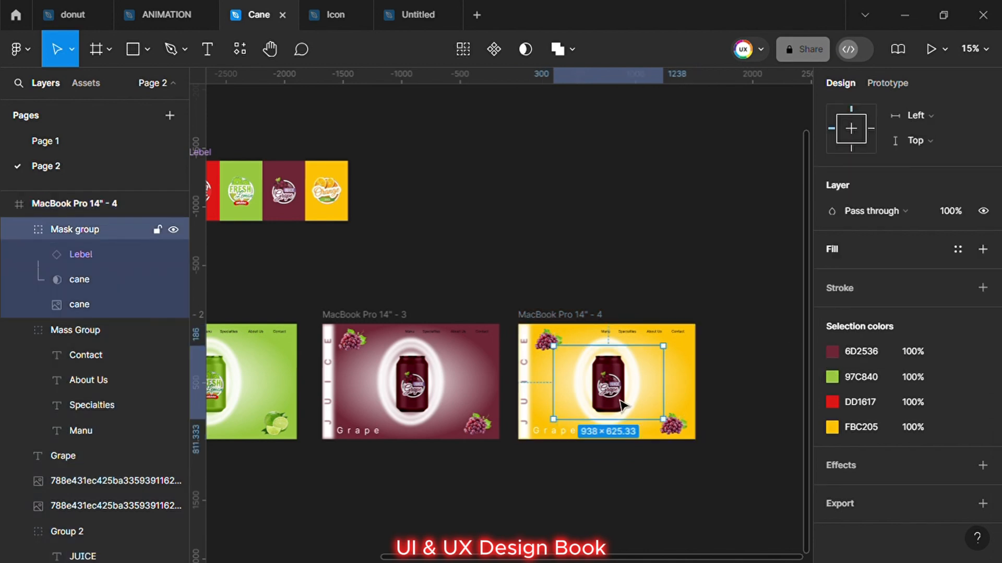
pyautogui.click(79, 254)
pyautogui.press('Right')
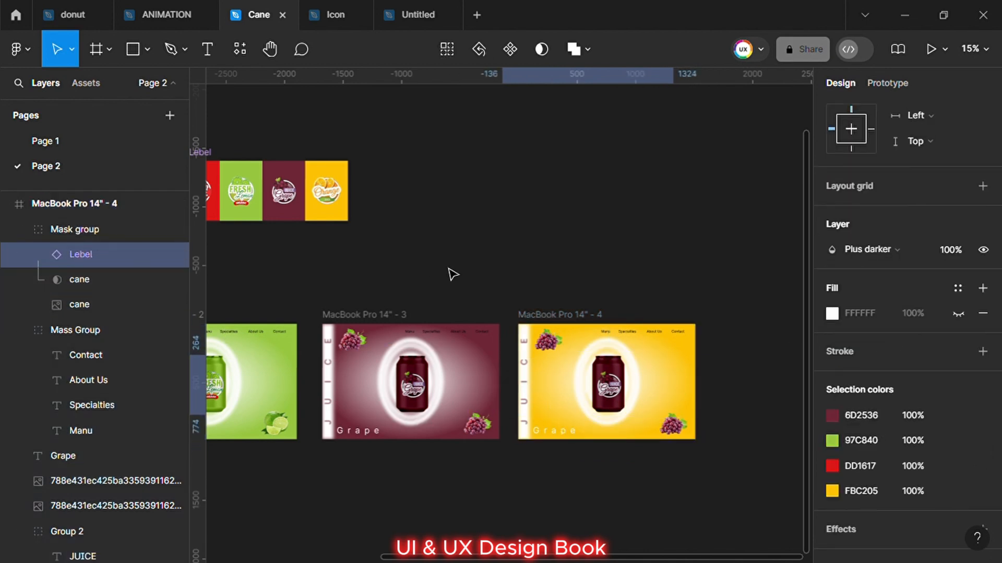
pyautogui.press('Left')
pyautogui.press('Left')
pyautogui.press('Left')
pyautogui.press('Left')
pyautogui.press('Left')
pyautogui.press('Left')
pyautogui.press('Left')
pyautogui.press('Left')
pyautogui.press('Left')
pyautogui.press('Left')
pyautogui.press('Left')
pyautogui.press('Left')
pyautogui.press('Left')
pyautogui.press('Left')
pyautogui.press('Left')
pyautogui.press('Left')
pyautogui.press('Left')
pyautogui.press('Left')
pyautogui.press('Left')
pyautogui.press('Left')
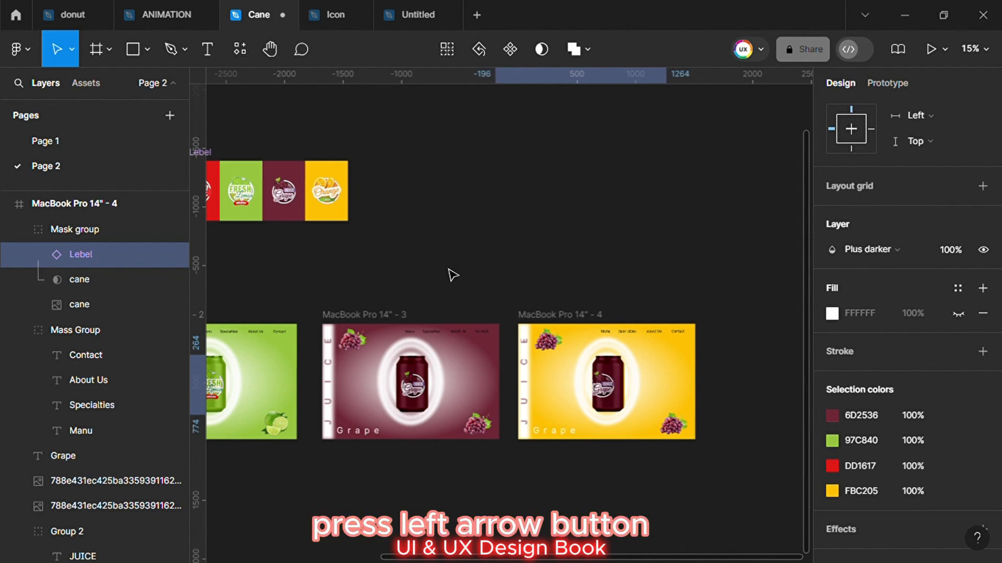
pyautogui.press('Left')
pyautogui.press('Left')
pyautogui.press('Left')
pyautogui.press('Left')
pyautogui.press('Left')
pyautogui.press('Left')
pyautogui.press('Left')
pyautogui.press('Left')
pyautogui.press('Left')
pyautogui.press('Left')
pyautogui.press('Left')
pyautogui.press('Left')
pyautogui.press('Left')
pyautogui.press('Left')
pyautogui.press('Left')
pyautogui.press('Left')
pyautogui.press('Left')
pyautogui.press('Left')
pyautogui.press('Left')
pyautogui.press('Left')
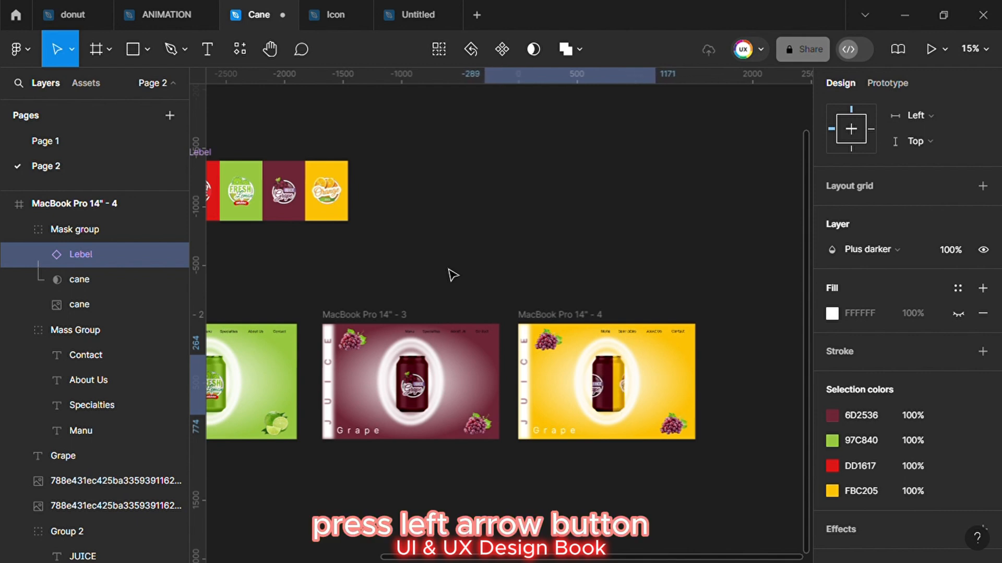
pyautogui.press('Left')
pyautogui.press('Left')
pyautogui.press('Left')
pyautogui.press('Left')
pyautogui.press('Left')
pyautogui.press('Left')
pyautogui.press('Left')
pyautogui.press('Left')
pyautogui.press('Left')
pyautogui.press('Left')
pyautogui.press('Left')
pyautogui.press('Left')
pyautogui.press('Left')
pyautogui.press('Left')
pyautogui.press('Left')
pyautogui.press('Left')
pyautogui.press('Left')
pyautogui.press('Left')
pyautogui.press('Left')
pyautogui.press('Left')
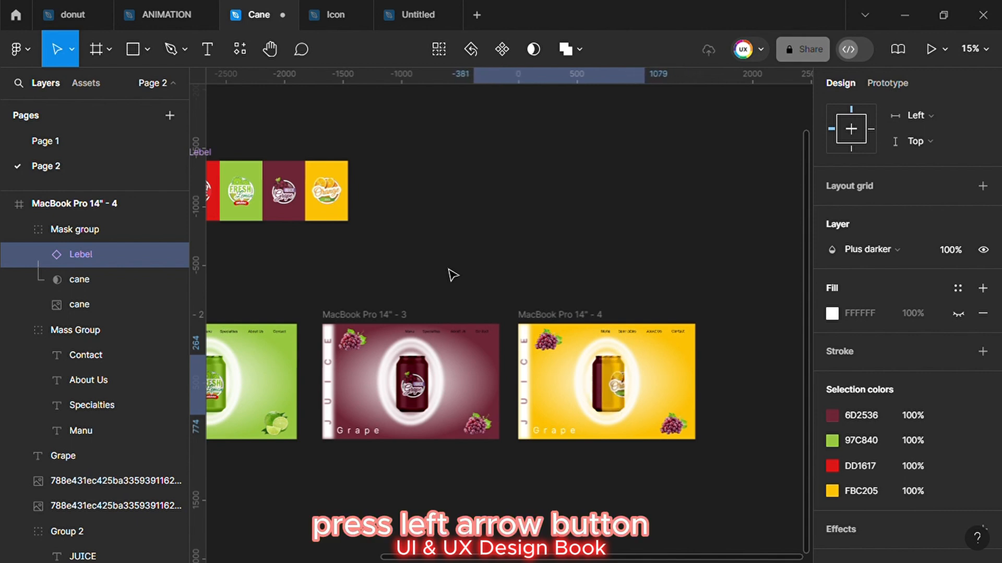
pyautogui.press('Left')
pyautogui.press('Left')
pyautogui.press('Left')
pyautogui.press('Left')
pyautogui.press('Left')
pyautogui.press('Left')
pyautogui.press('Left')
pyautogui.press('Left')
pyautogui.press('Left')
pyautogui.press('Left')
pyautogui.press('Left')
pyautogui.press('Left')
pyautogui.press('Left')
pyautogui.press('Left')
pyautogui.press('Left')
pyautogui.press('Left')
pyautogui.press('Left')
pyautogui.press('Left')
pyautogui.press('Left')
pyautogui.press('Left')
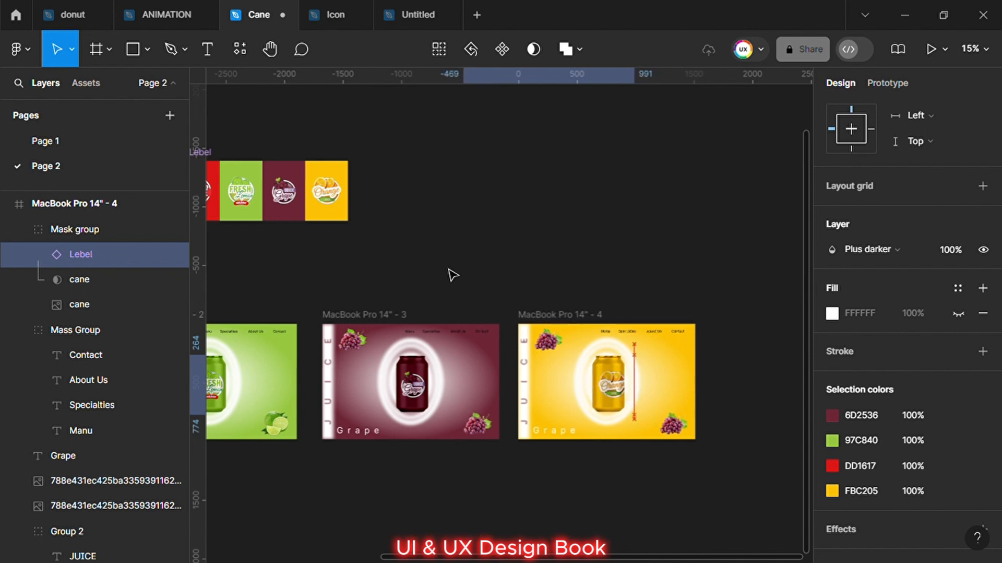
pyautogui.press('Left')
pyautogui.press('Left')
pyautogui.press('Left')
pyautogui.press('Left')
pyautogui.press('Left')
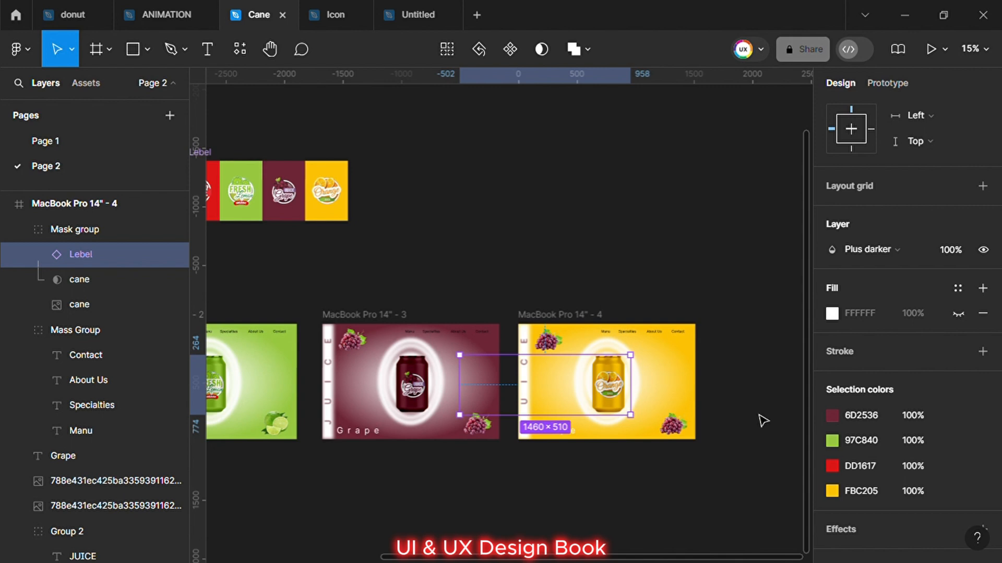
# Recolor the vertical JUICE text in the fourth frame to the yellow sampled from the orange label plate.
pyautogui.scroll(-2, 852, 438)
pyautogui.click(832, 352)
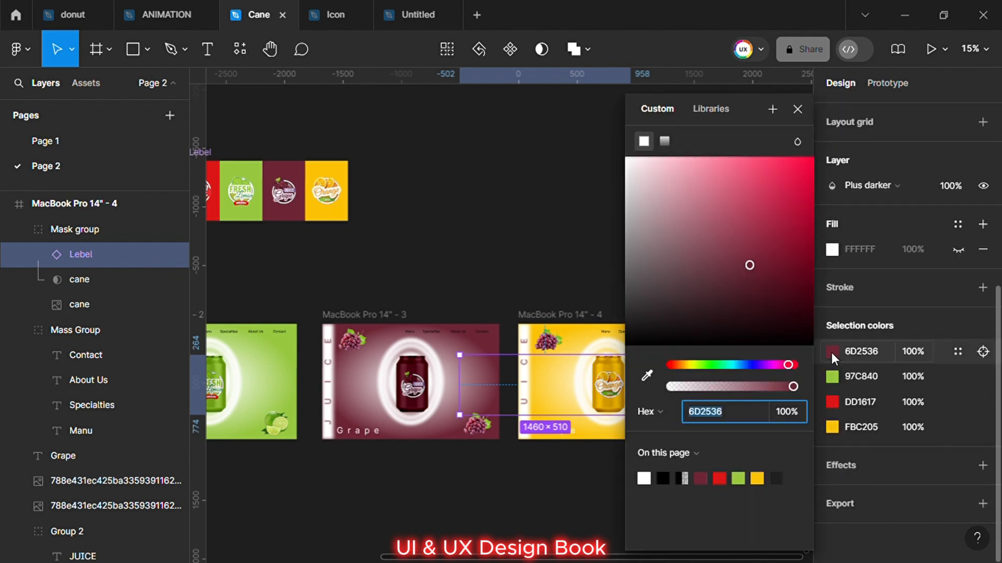
pyautogui.click(529, 375)
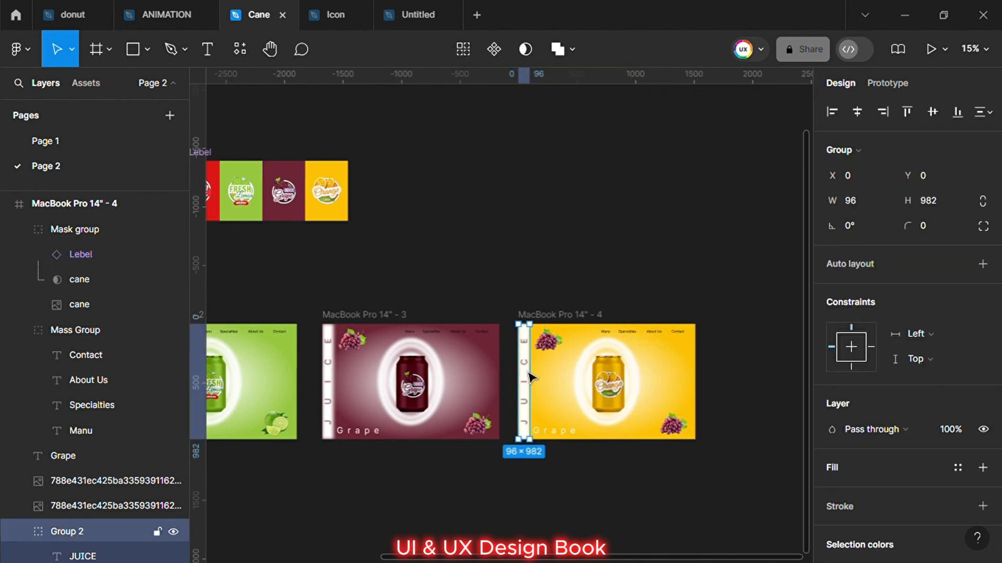
pyautogui.scroll(-2, 529, 375)
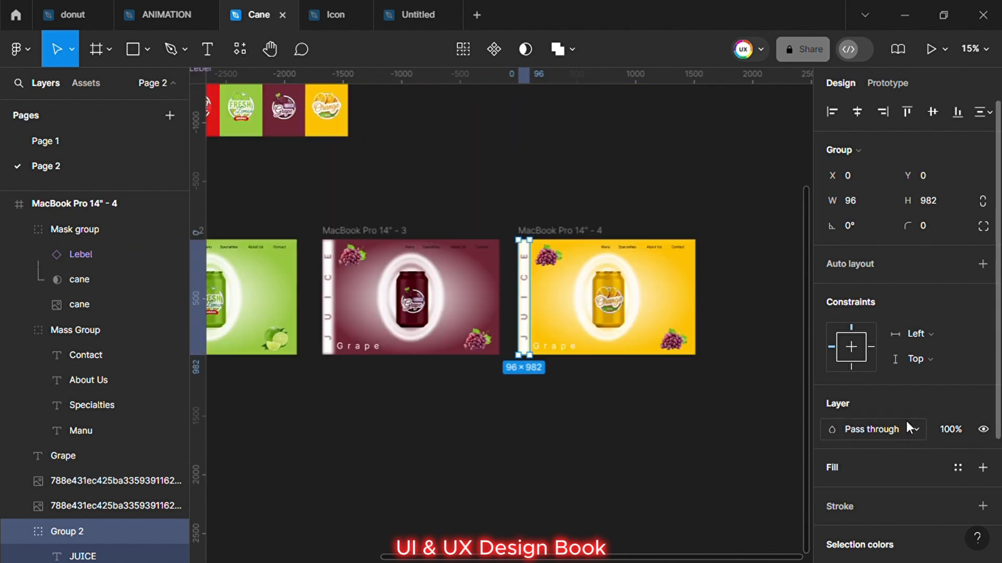
pyautogui.scroll(-5, 906, 418)
pyautogui.click(832, 401)
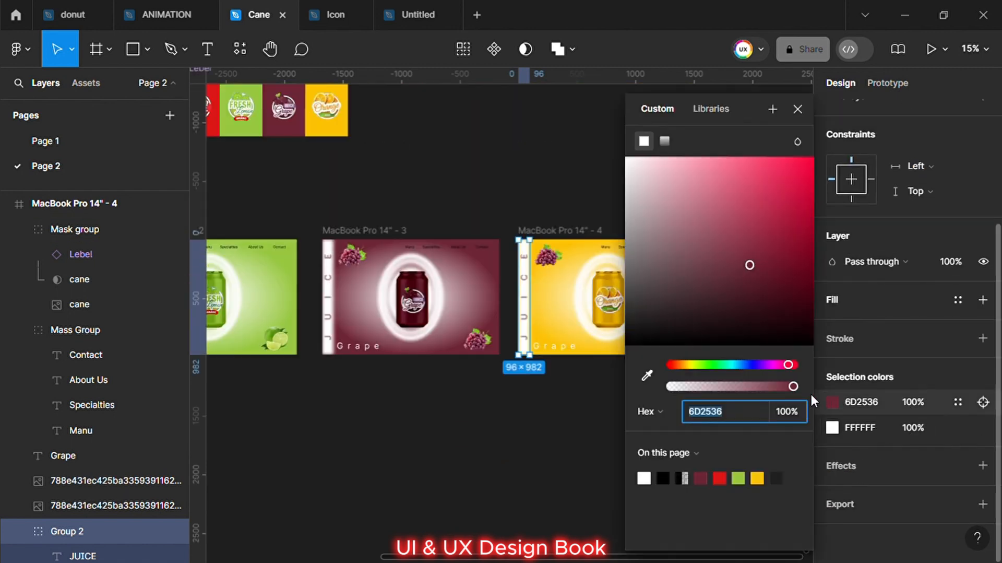
pyautogui.click(647, 375)
pyautogui.click(345, 134)
pyautogui.click(753, 249)
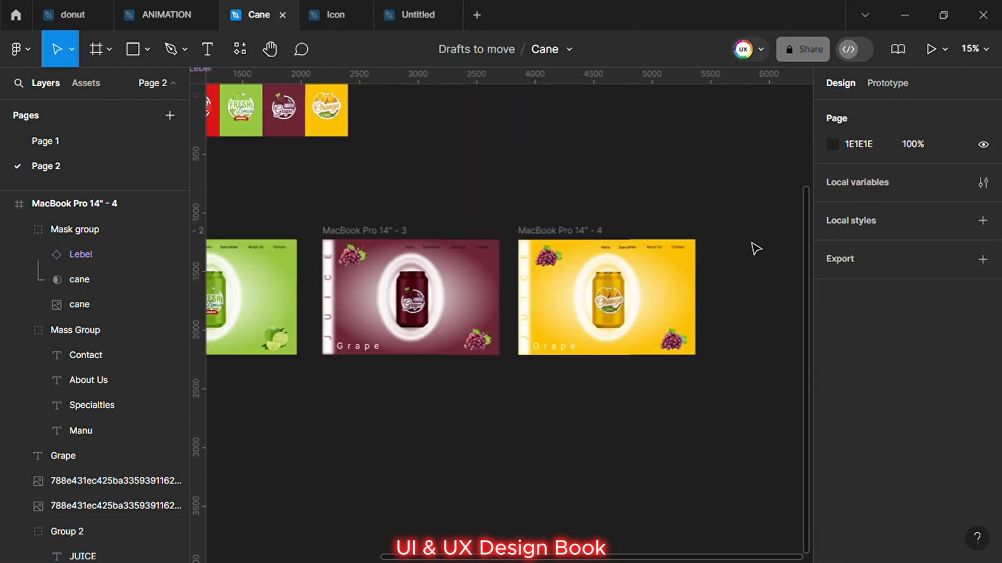
# Replace the grape picture in the fourth frame's upper-left corner with the orange fruit image.
pyautogui.click(556, 267)
pyautogui.click(830, 428)
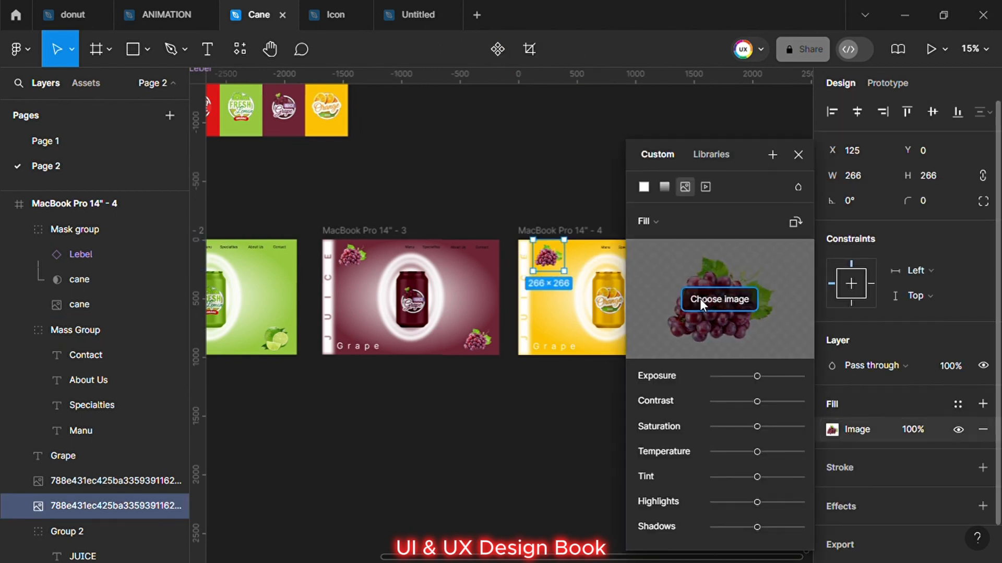
pyautogui.click(700, 299)
pyautogui.doubleClick(342, 133)
pyautogui.click(798, 155)
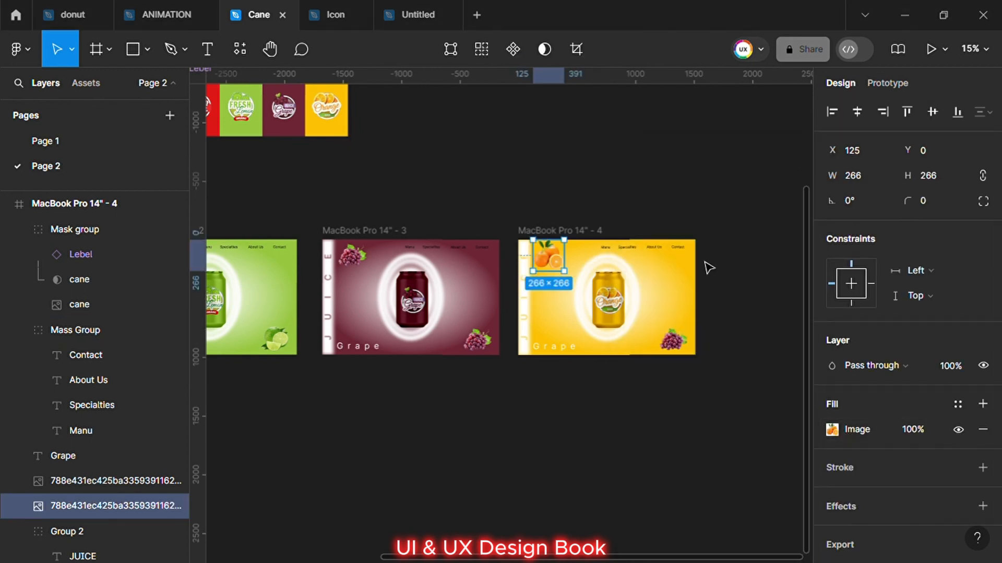
# Replace the grape picture in the fourth frame's lower-right corner with the orange fruit image.
pyautogui.click(673, 336)
pyautogui.click(831, 429)
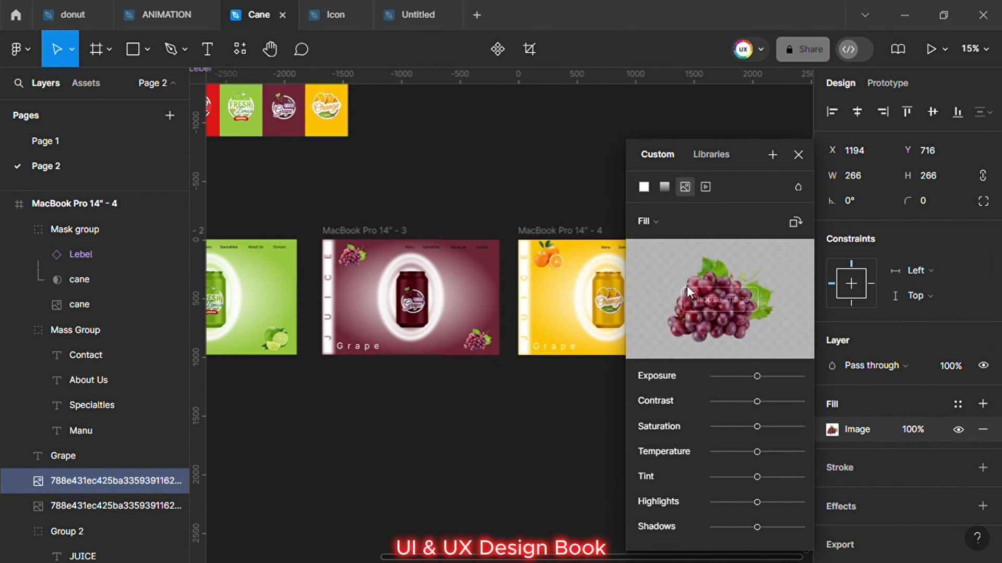
pyautogui.doubleClick(357, 142)
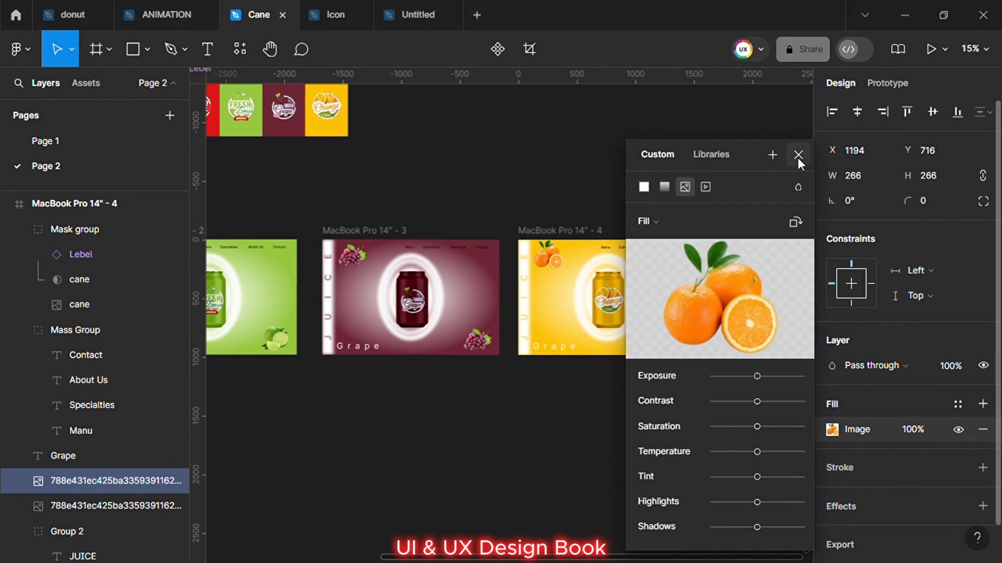
pyautogui.click(799, 156)
pyautogui.click(671, 173)
# Replace the fourth frame's Grape title with the text "Orange".
pyautogui.click(568, 355)
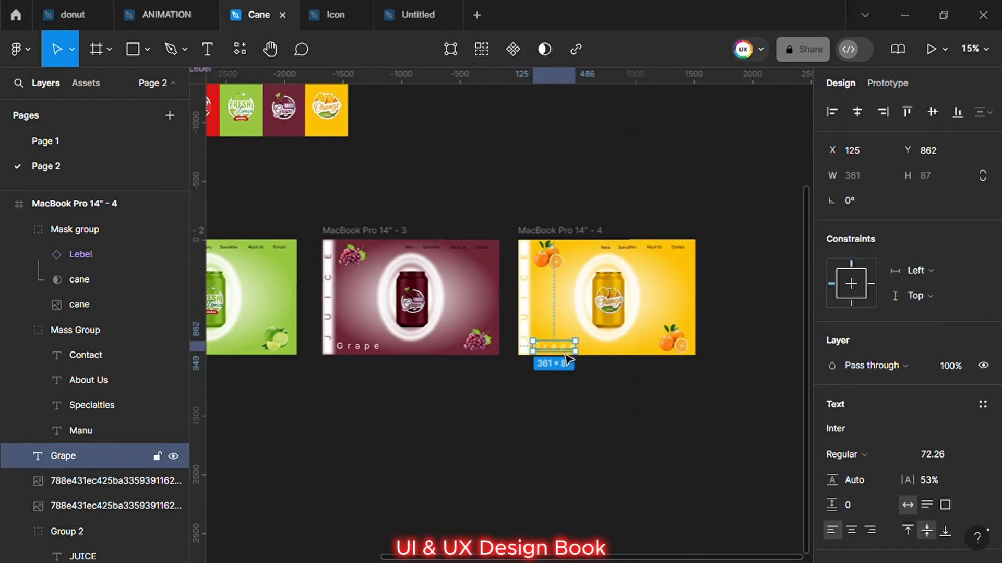
pyautogui.doubleClick(568, 352)
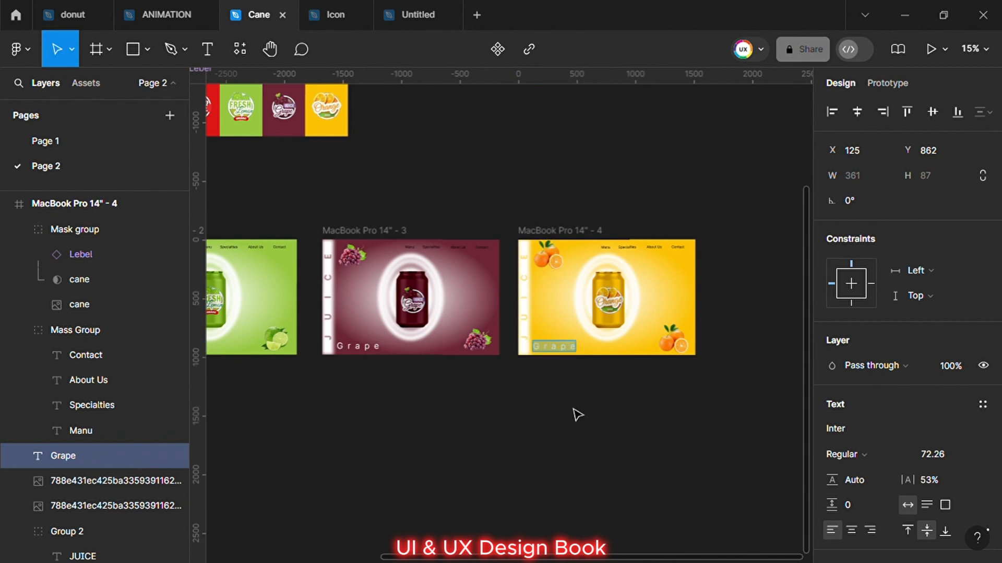
pyautogui.press('BackSpace')
pyautogui.write('Orang')
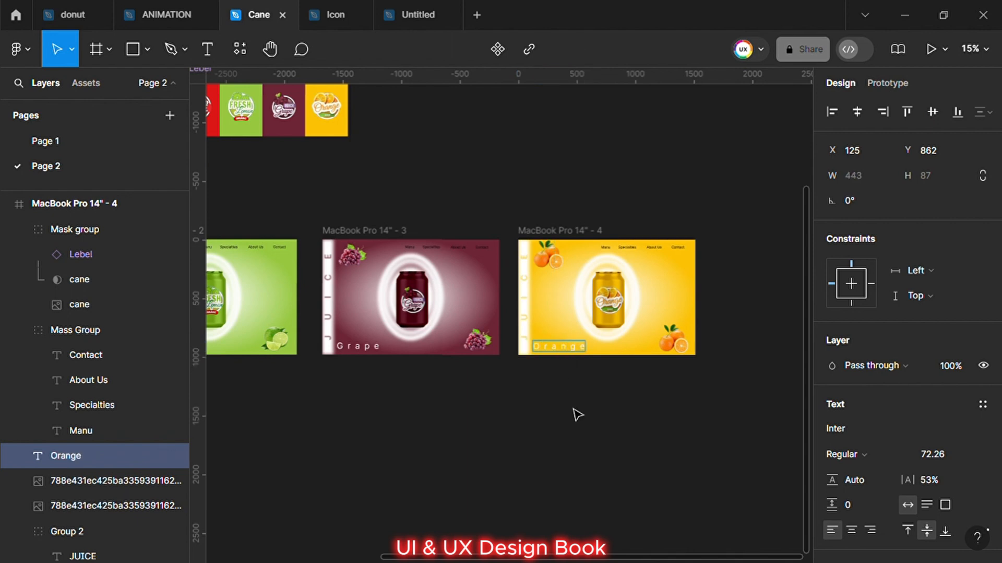
pyautogui.press('Escape')
pyautogui.click(570, 463)
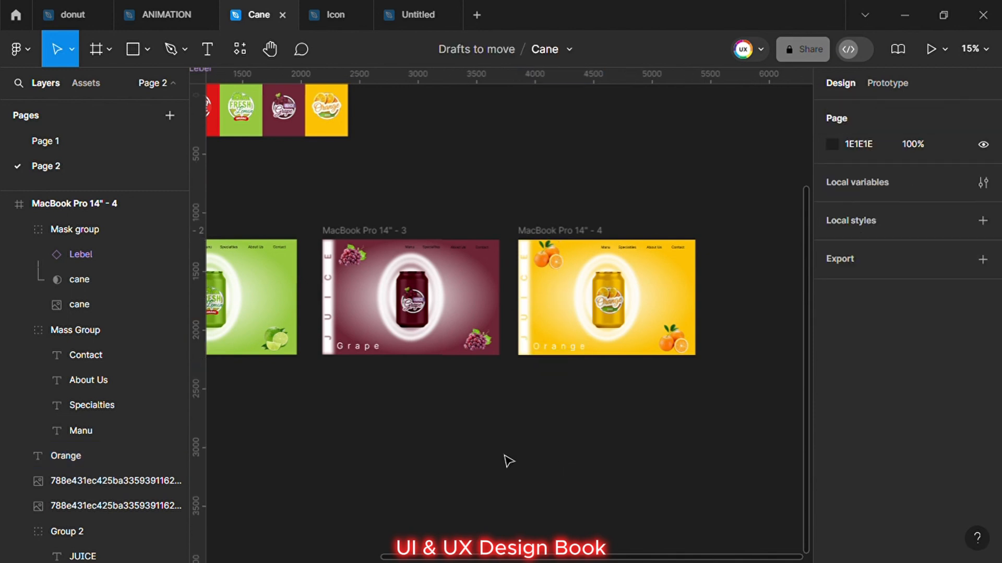
# Switch to prototyping and connect the strawberry frame MacBook Pro 14" - 1 to the lemon frame MacBook Pro 14" - 2.
pyautogui.hscroll(-5, 366, 470)
pyautogui.scroll(-3, 380, 417)
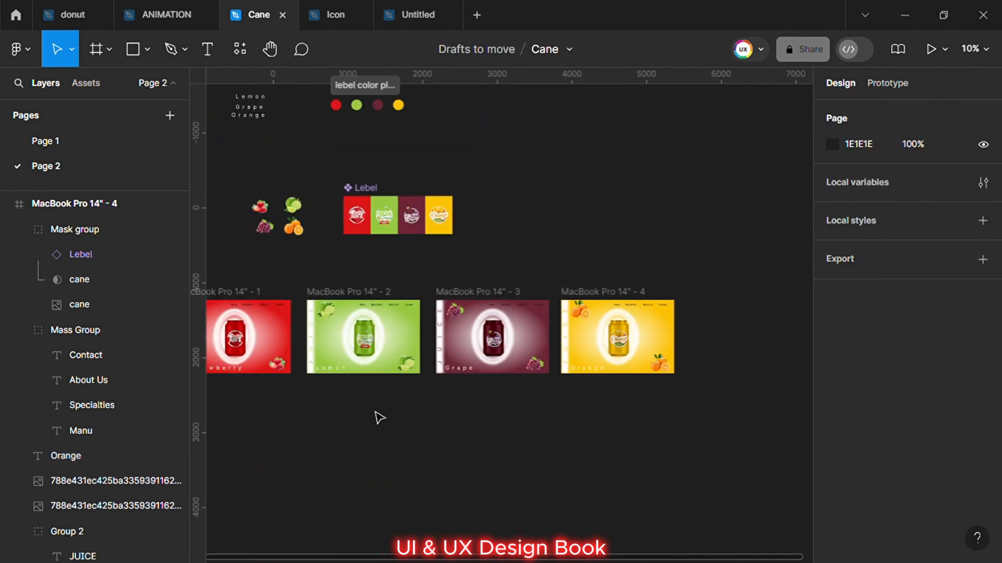
pyautogui.hscroll(-4, 191, 466)
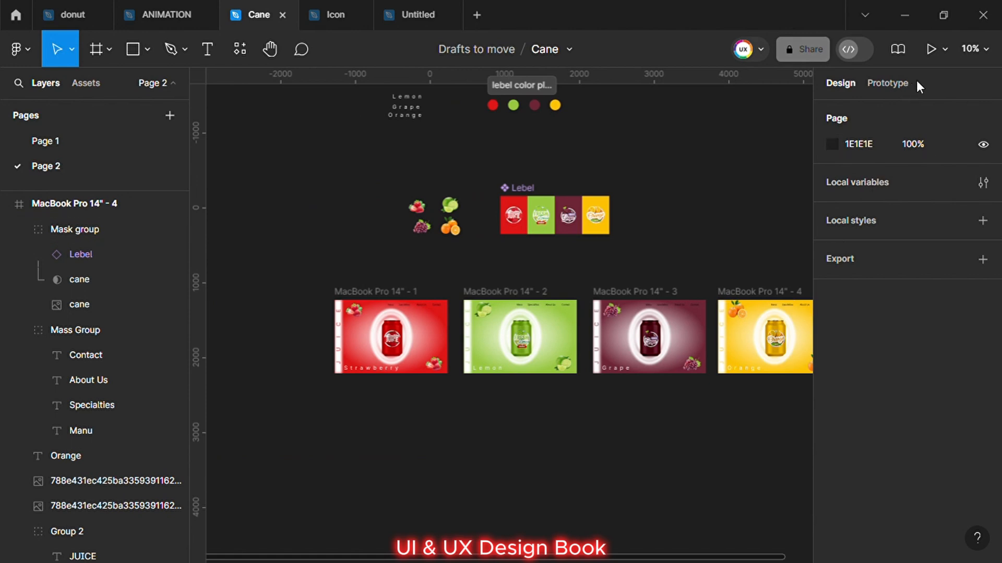
pyautogui.click(888, 83)
pyautogui.hscroll(3, 343, 199)
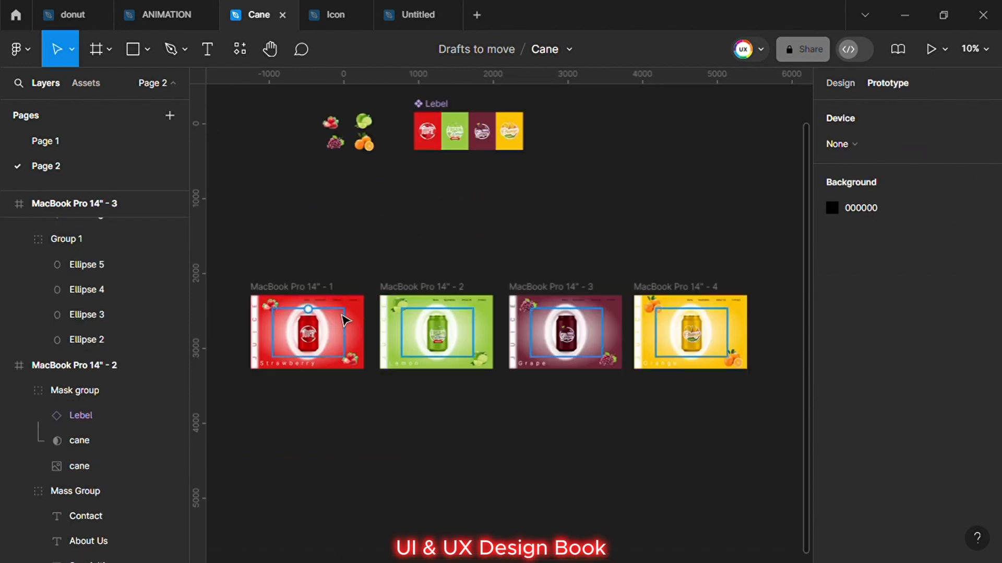
pyautogui.scroll(-10, 86, 334)
pyautogui.click(72, 493)
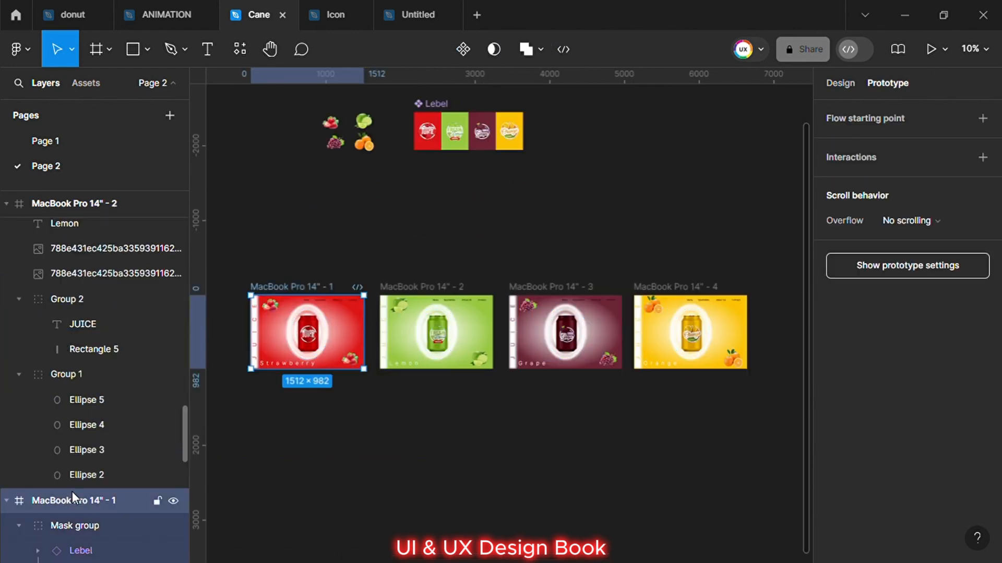
pyautogui.moveTo(370, 335); pyautogui.dragTo(508, 261)
# Set the strawberry-to-lemon interaction to On drag with Smart animate, Ease out and a 1000 ms duration.
pyautogui.click(451, 266)
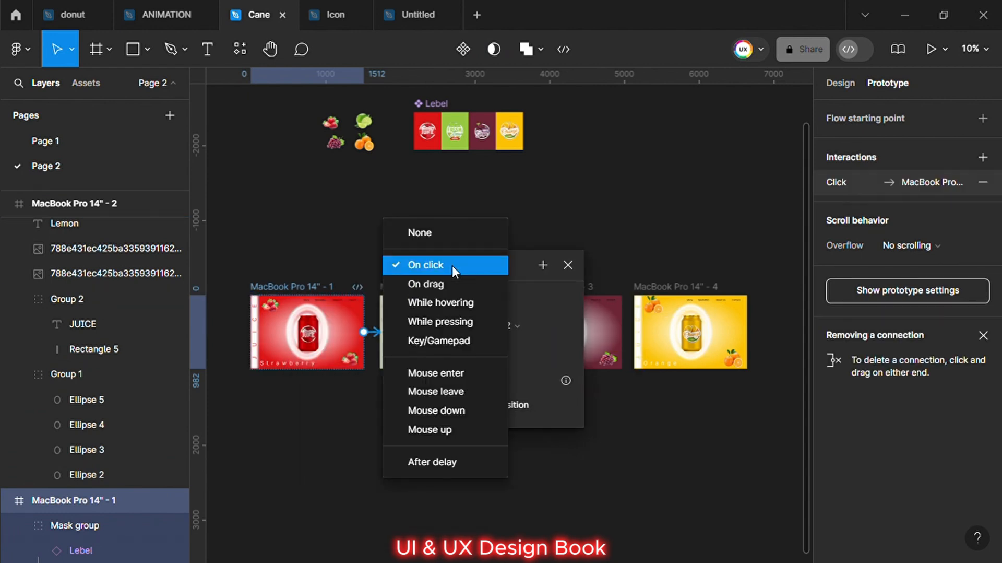
pyautogui.click(437, 283)
pyautogui.click(484, 350)
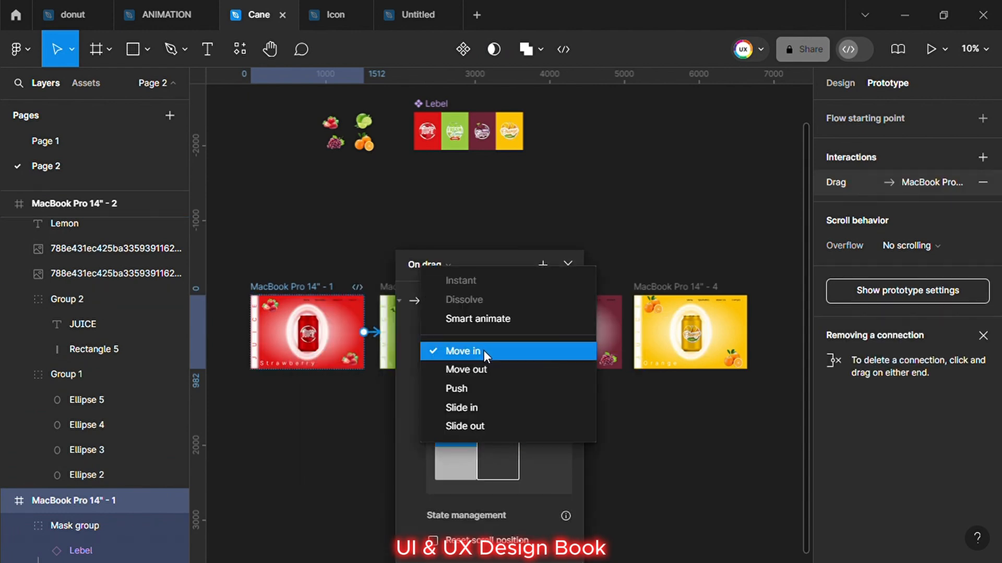
pyautogui.click(442, 319)
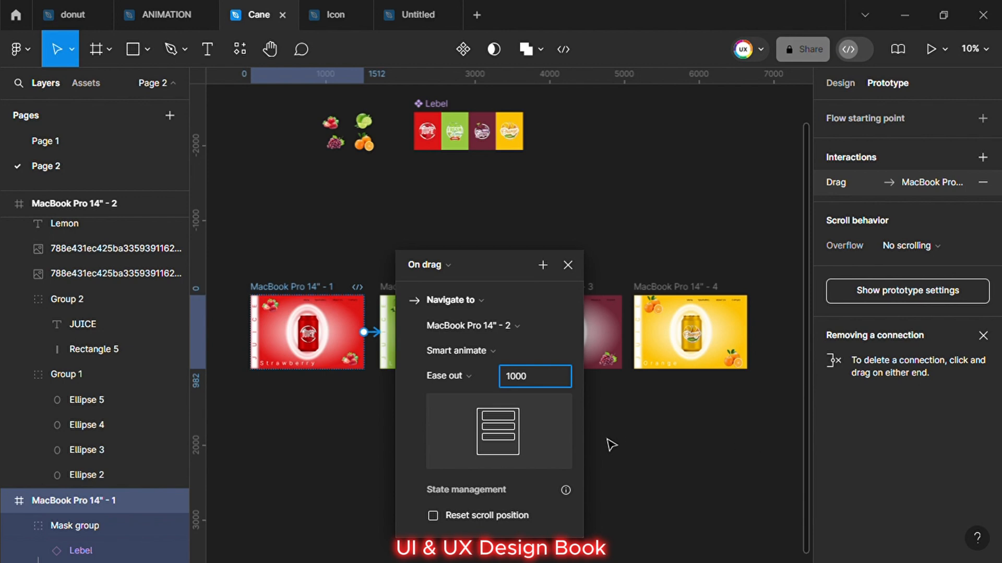
pyautogui.click(590, 438)
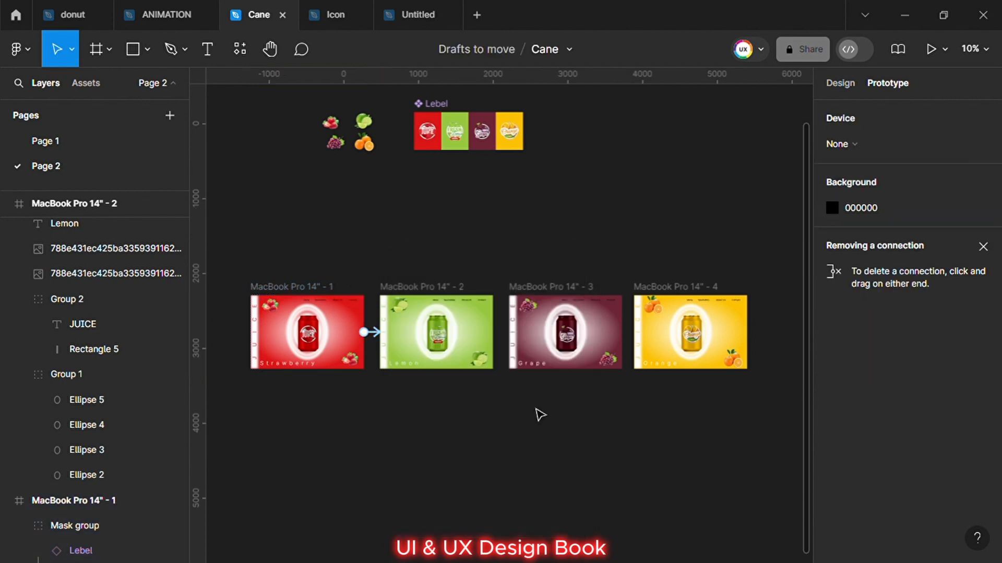
# Connect the lemon frame to the grape frame MacBook Pro 14" - 3 with an On drag interaction.
pyautogui.click(91, 207)
pyautogui.moveTo(494, 332); pyautogui.dragTo(562, 252)
pyautogui.click(521, 255)
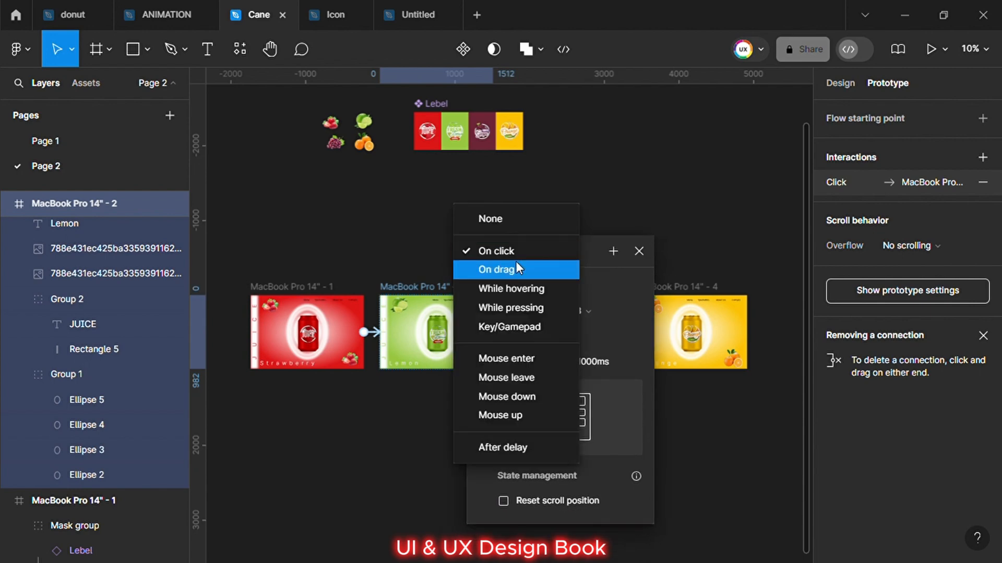
pyautogui.click(507, 272)
pyautogui.click(422, 259)
# Connect the grape frame to the orange frame MacBook Pro 14" - 4 with an On drag interaction.
pyautogui.scroll(4, 86, 270)
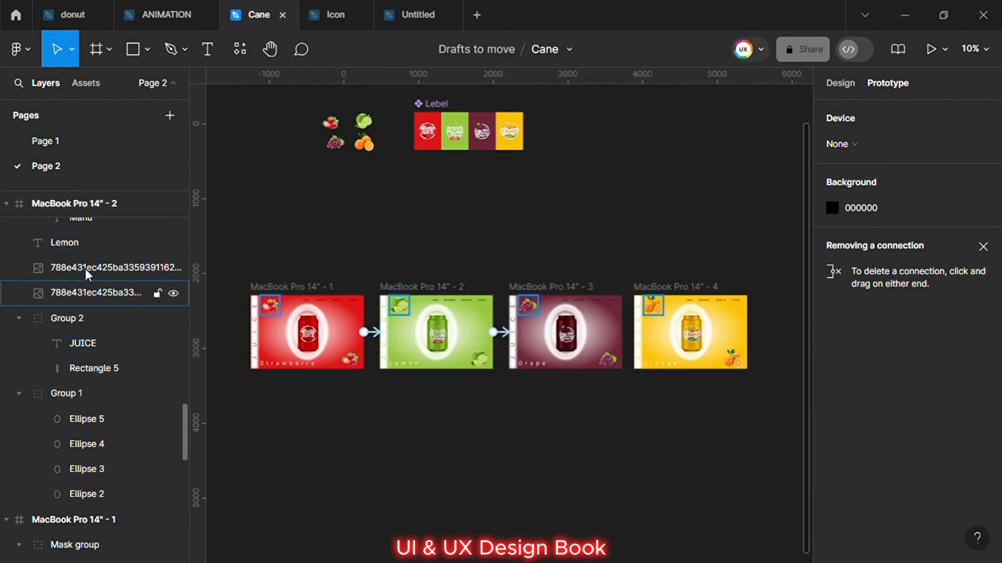
pyautogui.click(75, 211)
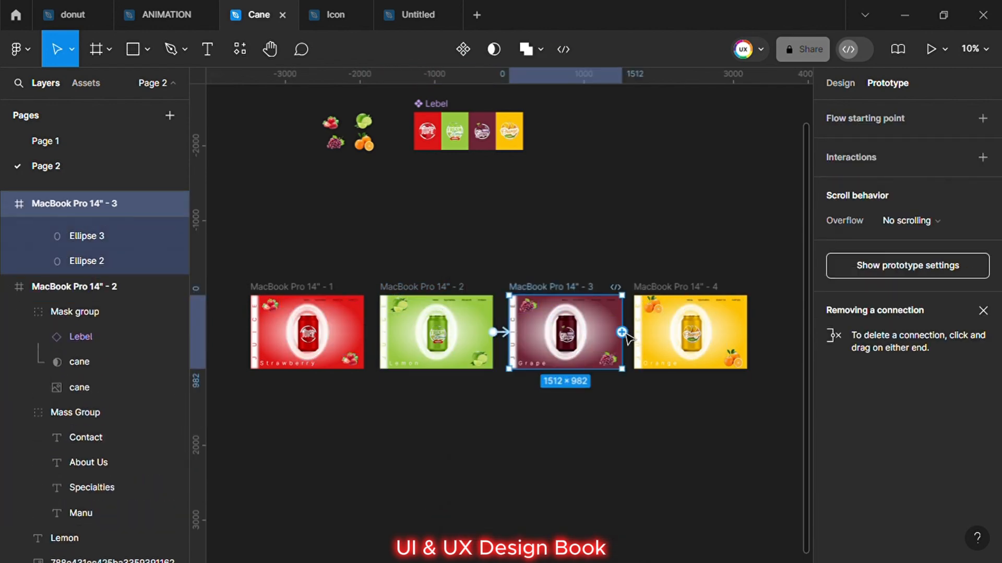
pyautogui.moveTo(622, 333); pyautogui.dragTo(647, 338)
pyautogui.moveTo(618, 369); pyautogui.dragTo(612, 258)
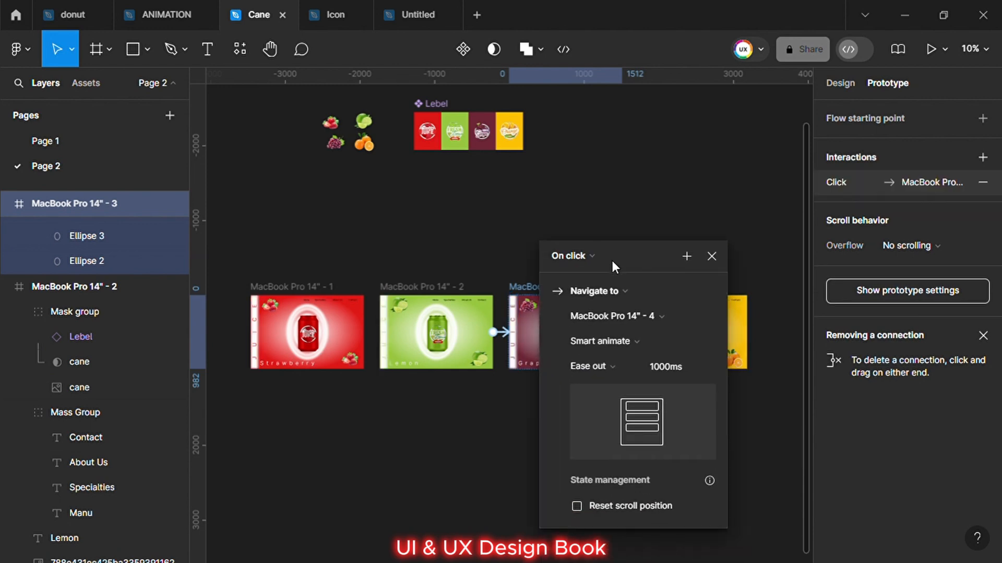
pyautogui.click(588, 259)
pyautogui.click(568, 277)
pyautogui.click(712, 256)
# Add a prototype connection from the orange frame back to the strawberry frame.
pyautogui.scroll(10, 126, 299)
pyautogui.scroll(-3, 127, 299)
pyautogui.click(124, 203)
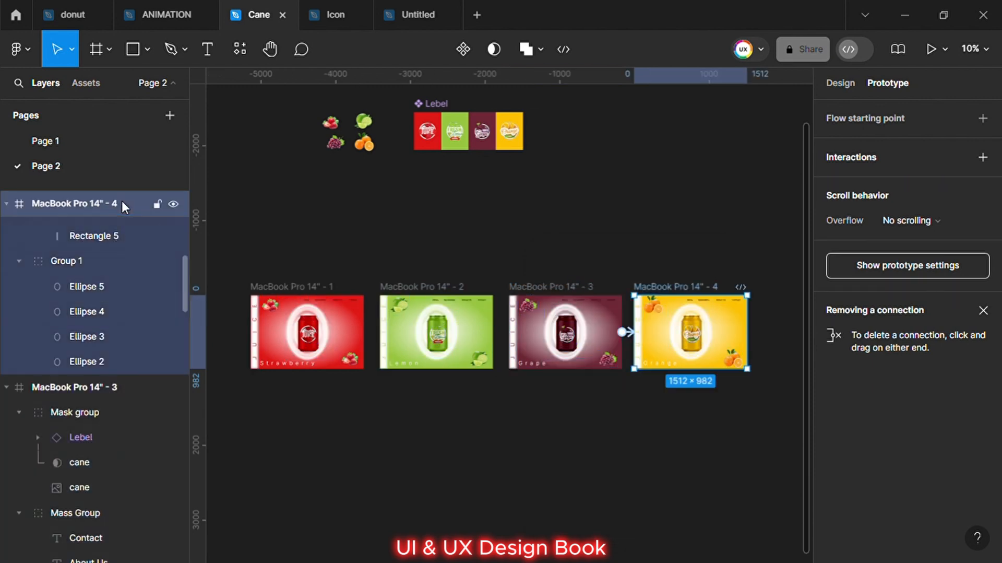
pyautogui.moveTo(747, 332); pyautogui.dragTo(366, 332)
pyautogui.click(360, 227)
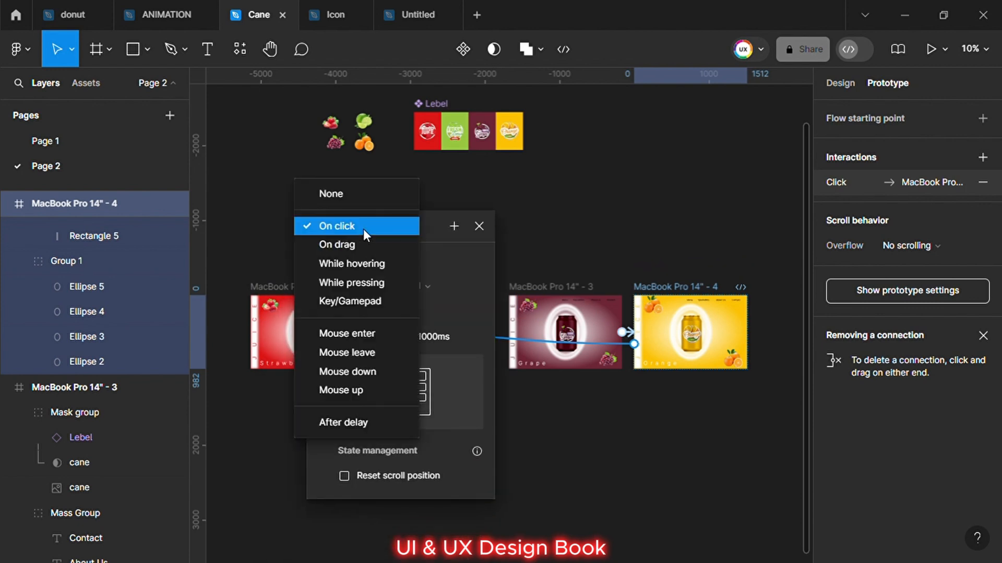
pyautogui.click(601, 230)
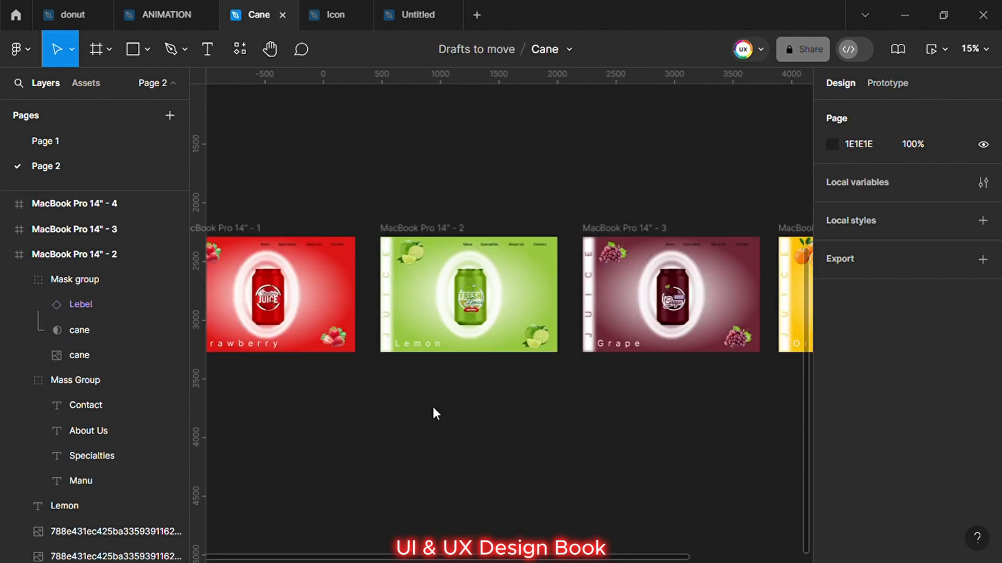
# Preview the prototype and swipe through the strawberry, lemon and grape frames to the orange frame.
pyautogui.click(946, 50)
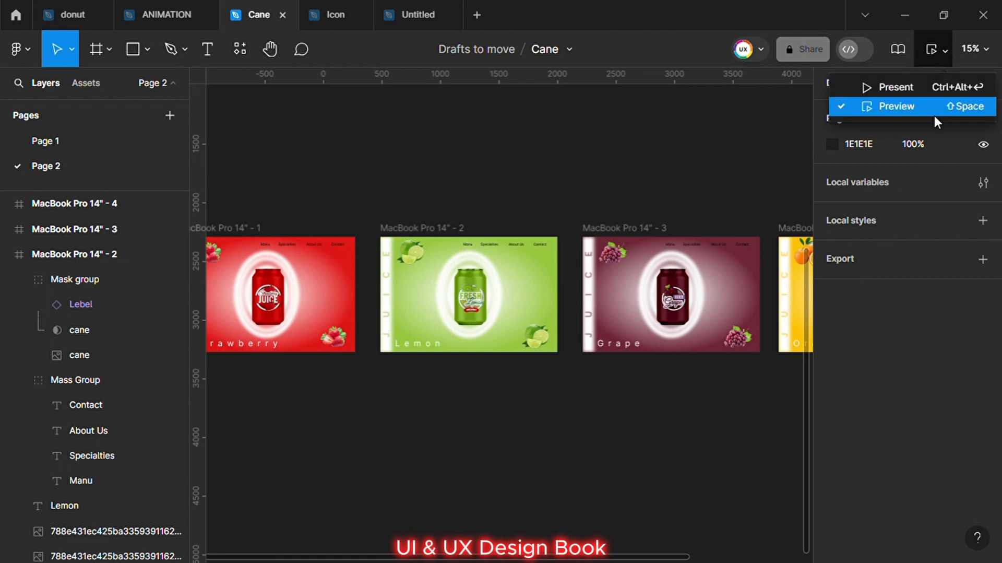
pyautogui.click(885, 104)
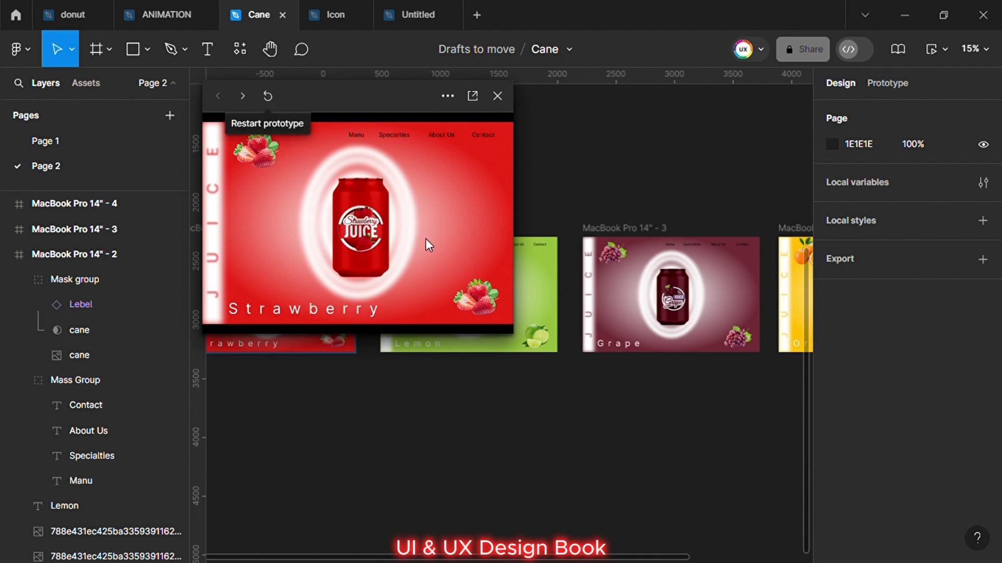
pyautogui.moveTo(427, 238); pyautogui.dragTo(300, 237)
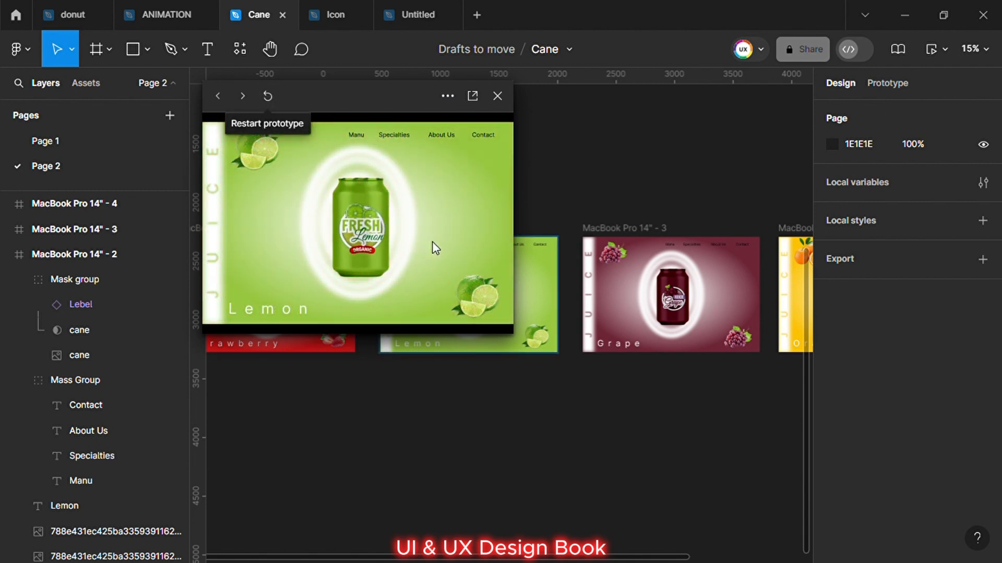
pyautogui.moveTo(432, 242); pyautogui.dragTo(306, 236)
pyautogui.moveTo(433, 234); pyautogui.dragTo(319, 234)
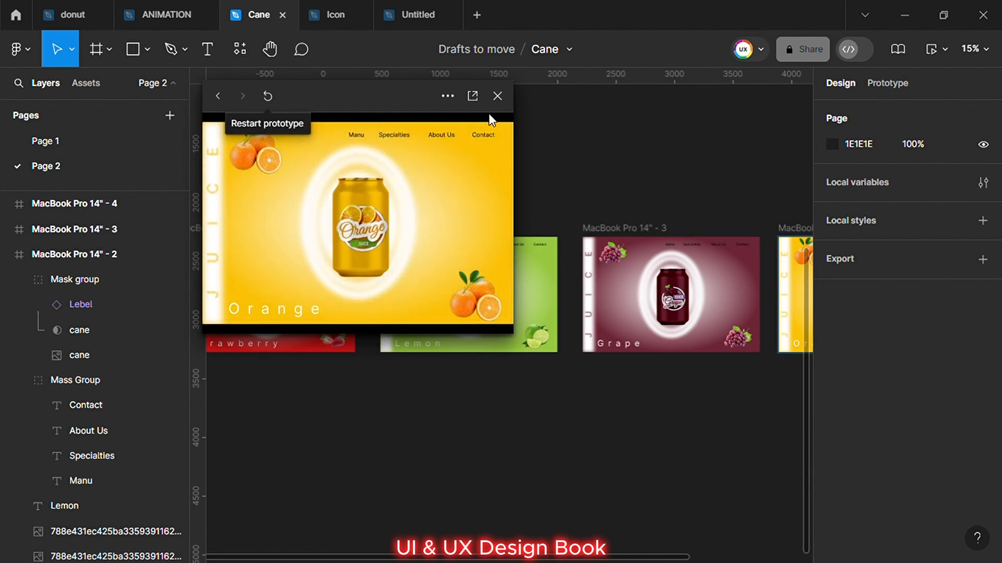
# Open the prototype in its own presentation tab, scale it with Fit to screen, and restart it from the strawberry frame.
pyautogui.click(472, 97)
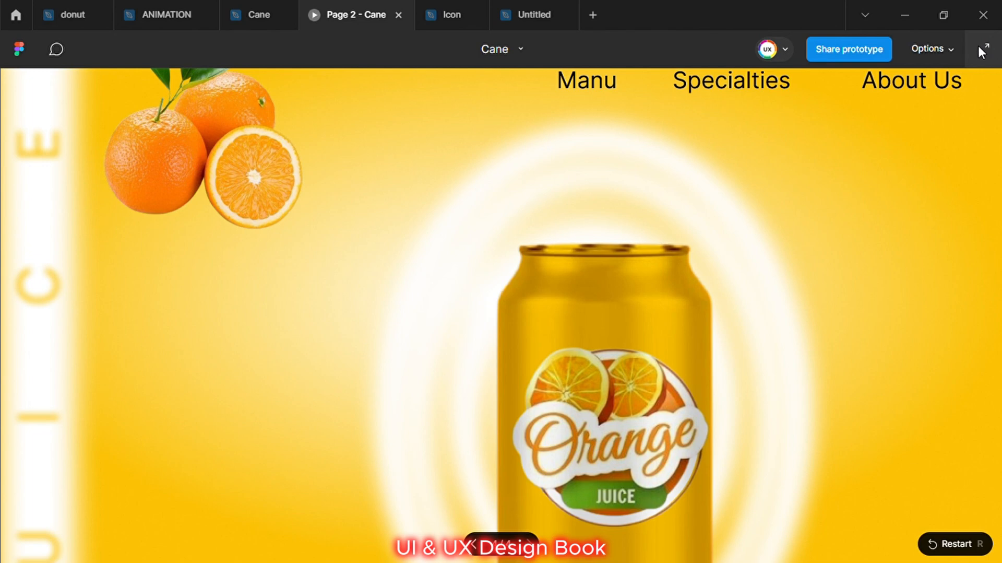
pyautogui.click(954, 47)
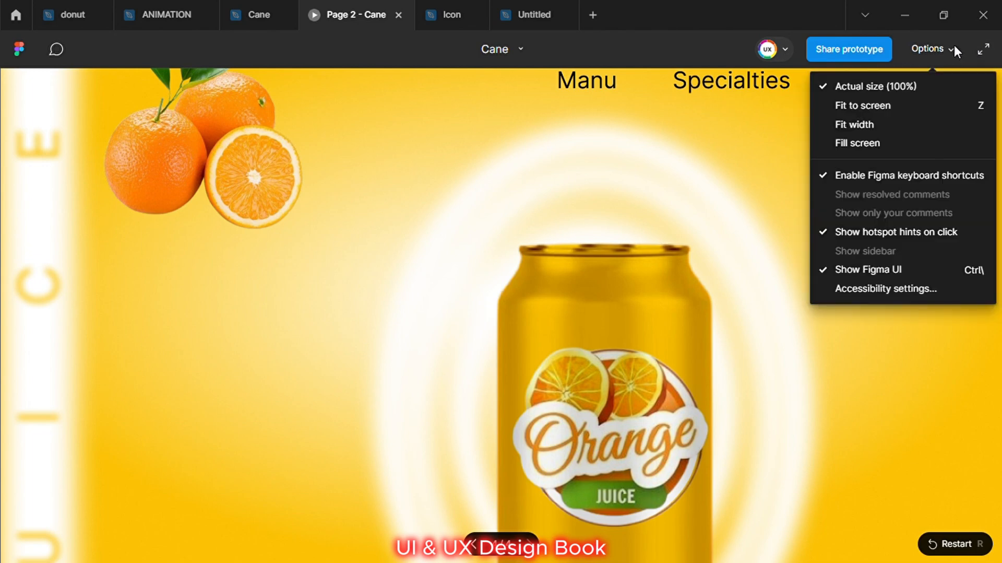
pyautogui.click(900, 108)
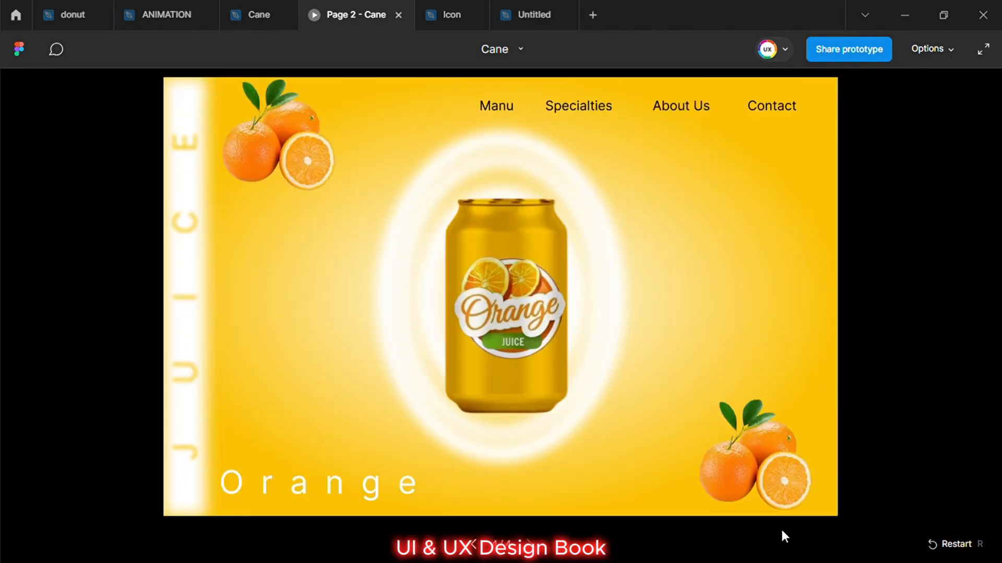
pyautogui.click(934, 545)
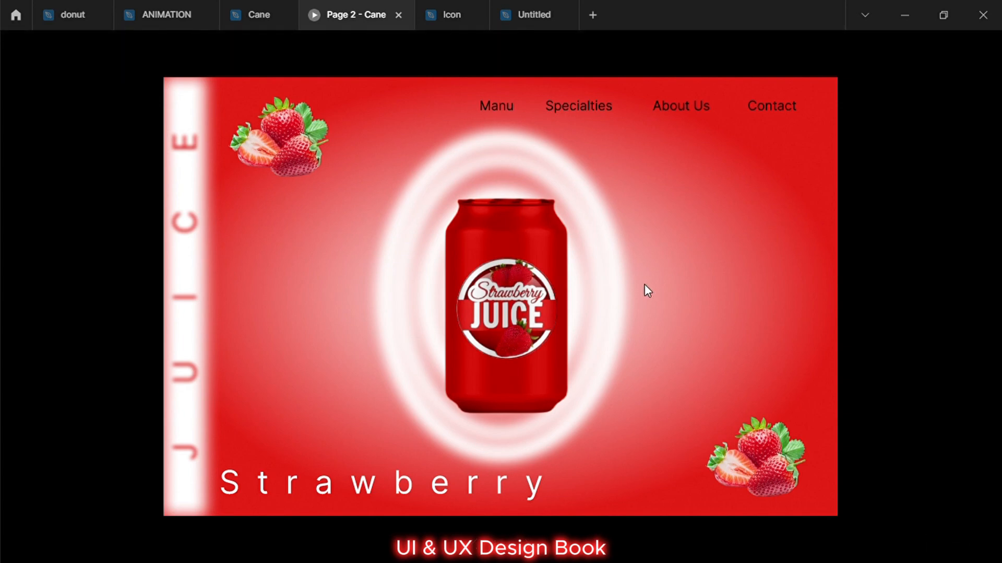